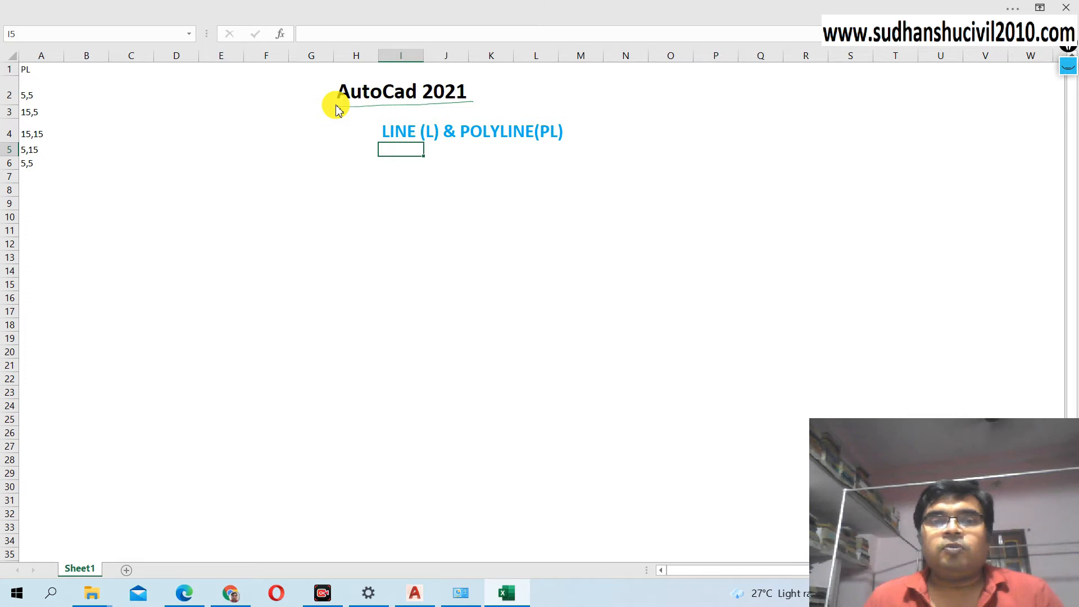
Underline the "LINE (L) & POLYLINE(PL)" heading, mark both abbreviations, and handwrite "Line" and "polyline" below it with the annotation pen.
{"action": "left_click_drag", "start_coordinate": [396, 148], "coordinate": [559, 145]}
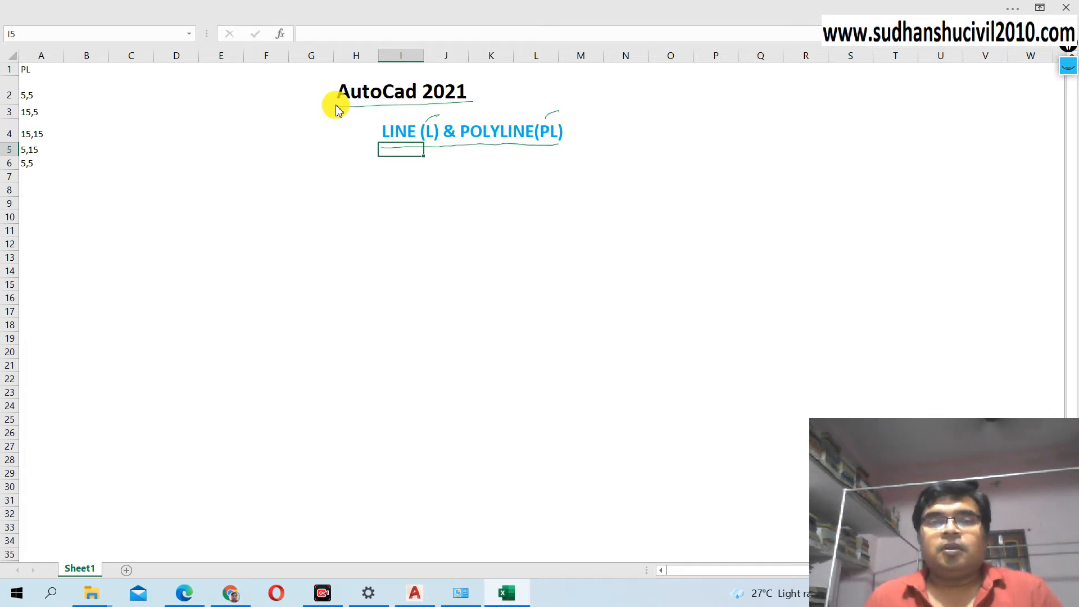
{"action": "mouse_move", "coordinate": [232, 205]}
{"action": "left_mouse_down"}
{"action": "mouse_move", "coordinate": [365, 194]}
{"action": "mouse_move", "coordinate": [372, 214]}
{"action": "mouse_move", "coordinate": [379, 199]}
{"action": "mouse_move", "coordinate": [444, 198]}
{"action": "left_mouse_up"}
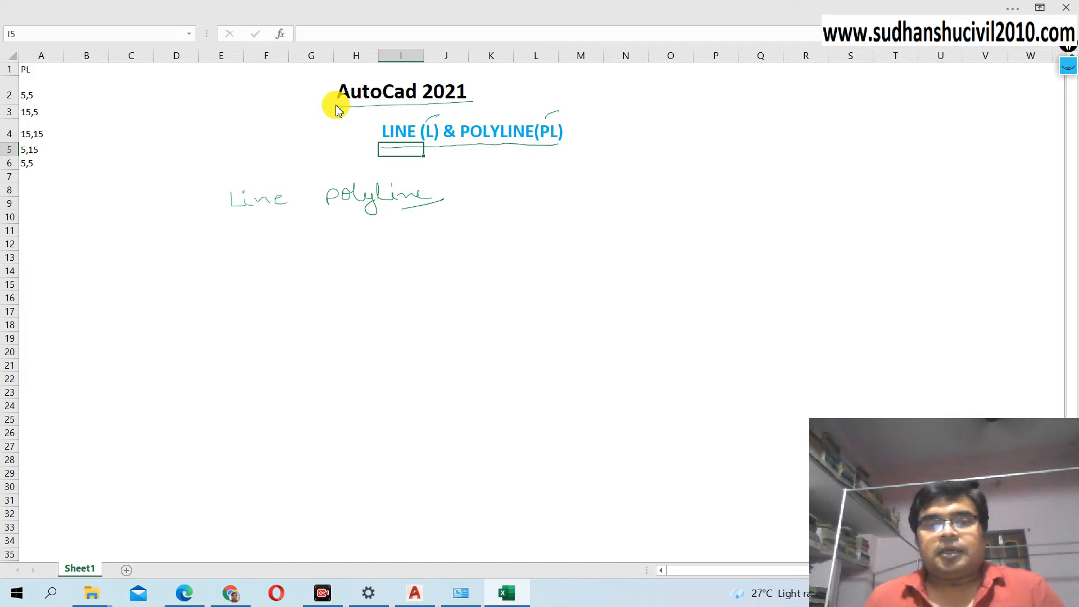
Sketch a two-segment line below the handwritten words, number its segments 1 and 2 in circles, and write "2 object" beside it.
{"action": "mouse_move", "coordinate": [247, 242]}
{"action": "left_mouse_down"}
{"action": "mouse_move", "coordinate": [304, 288]}
{"action": "mouse_move", "coordinate": [416, 283]}
{"action": "left_mouse_up"}
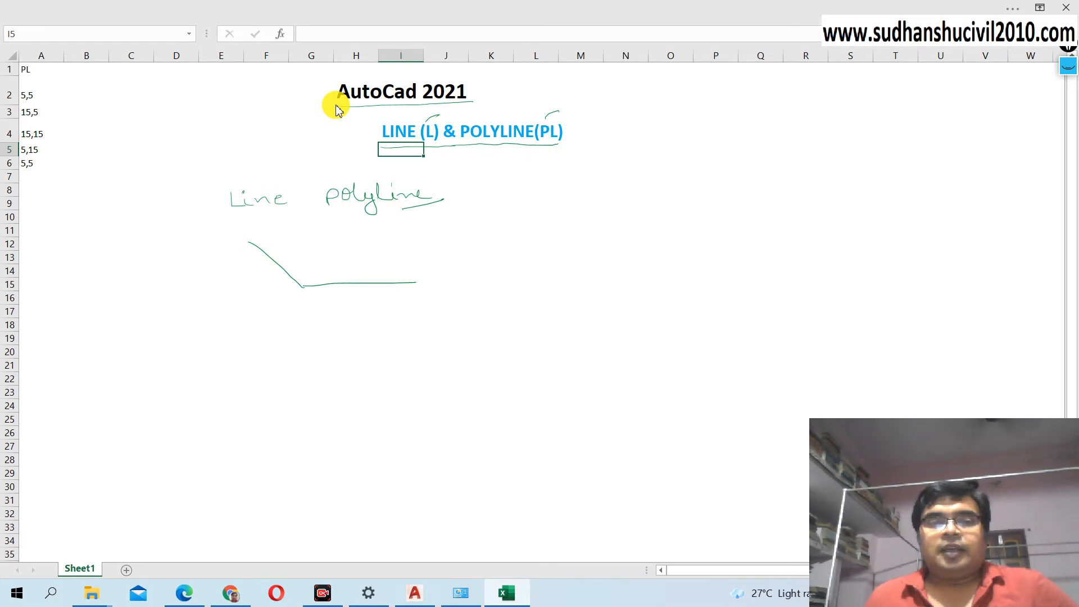
{"action": "mouse_move", "coordinate": [251, 266]}
{"action": "left_mouse_down"}
{"action": "mouse_move", "coordinate": [270, 279]}
{"action": "mouse_move", "coordinate": [256, 260]}
{"action": "mouse_move", "coordinate": [250, 272]}
{"action": "left_mouse_up"}
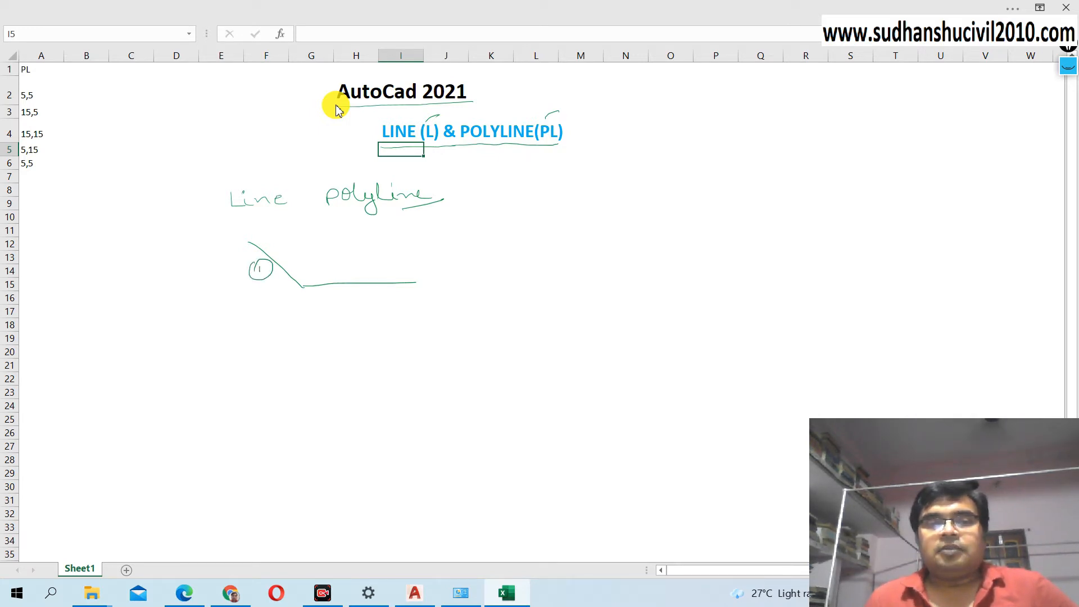
{"action": "left_click_drag", "start_coordinate": [345, 290], "coordinate": [371, 294]}
{"action": "mouse_move", "coordinate": [476, 238]}
{"action": "left_mouse_down"}
{"action": "mouse_move", "coordinate": [483, 248]}
{"action": "mouse_move", "coordinate": [508, 238]}
{"action": "left_mouse_up"}
{"action": "mouse_move", "coordinate": [509, 239]}
{"action": "left_mouse_down"}
{"action": "mouse_move", "coordinate": [514, 227]}
{"action": "mouse_move", "coordinate": [522, 245]}
{"action": "mouse_move", "coordinate": [526, 228]}
{"action": "mouse_move", "coordinate": [565, 241]}
{"action": "left_mouse_up"}
{"action": "left_click_drag", "start_coordinate": [562, 235], "coordinate": [575, 231]}
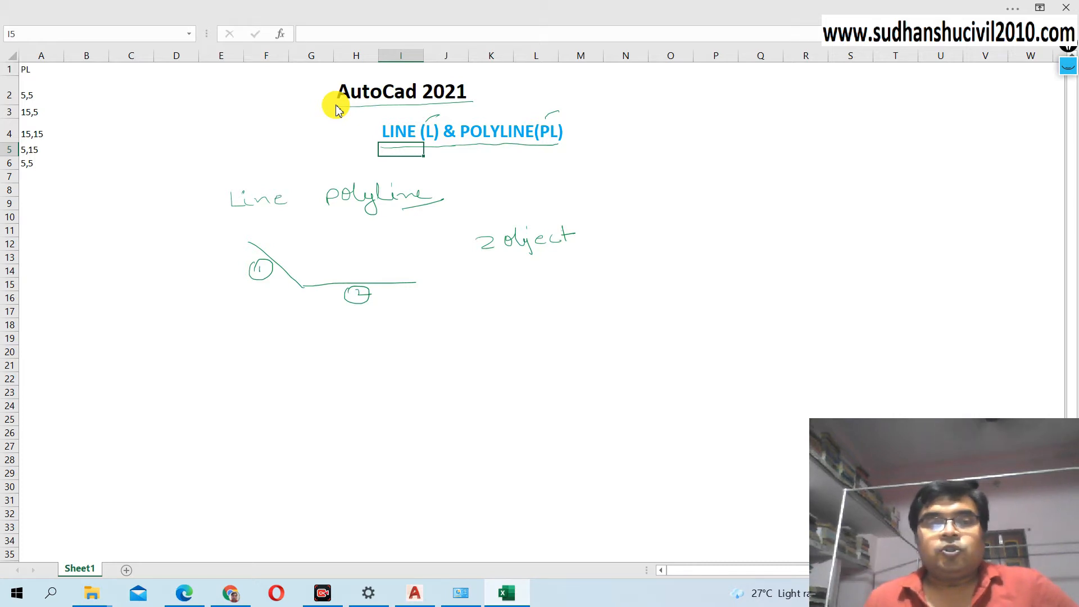
Sketch a matching two-segment polyline below, label it "PL", mark it with a single circled 1, and add check marks at its corner.
{"action": "mouse_move", "coordinate": [258, 329]}
{"action": "left_mouse_down"}
{"action": "mouse_move", "coordinate": [290, 368]}
{"action": "mouse_move", "coordinate": [377, 363]}
{"action": "mouse_move", "coordinate": [397, 340]}
{"action": "mouse_move", "coordinate": [425, 340]}
{"action": "left_mouse_up"}
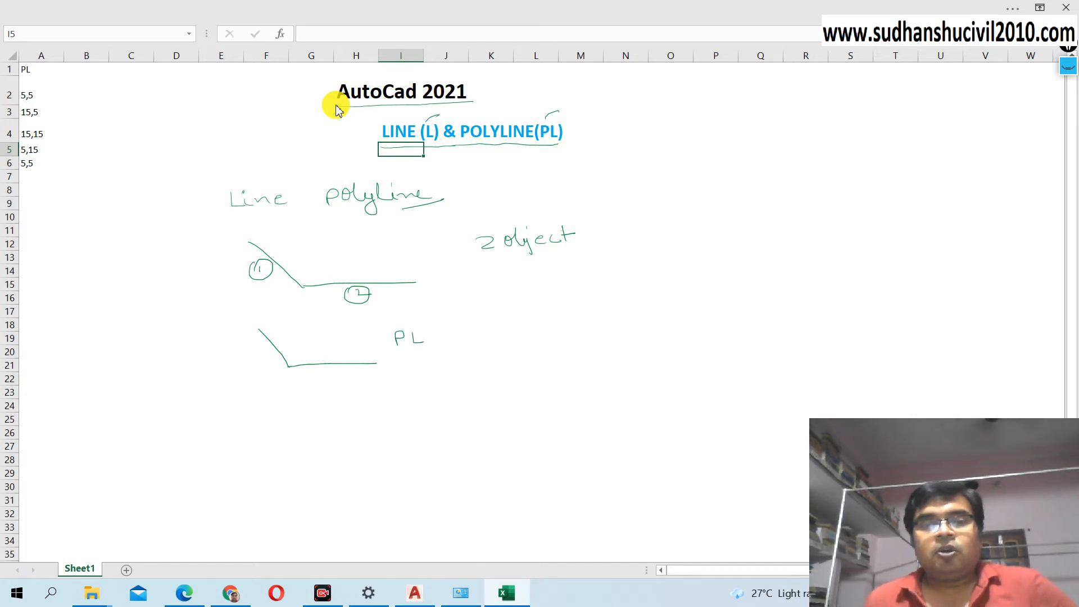
{"action": "mouse_move", "coordinate": [262, 358]}
{"action": "left_mouse_down"}
{"action": "mouse_move", "coordinate": [269, 392]}
{"action": "mouse_move", "coordinate": [268, 359]}
{"action": "mouse_move", "coordinate": [259, 372]}
{"action": "left_mouse_up"}
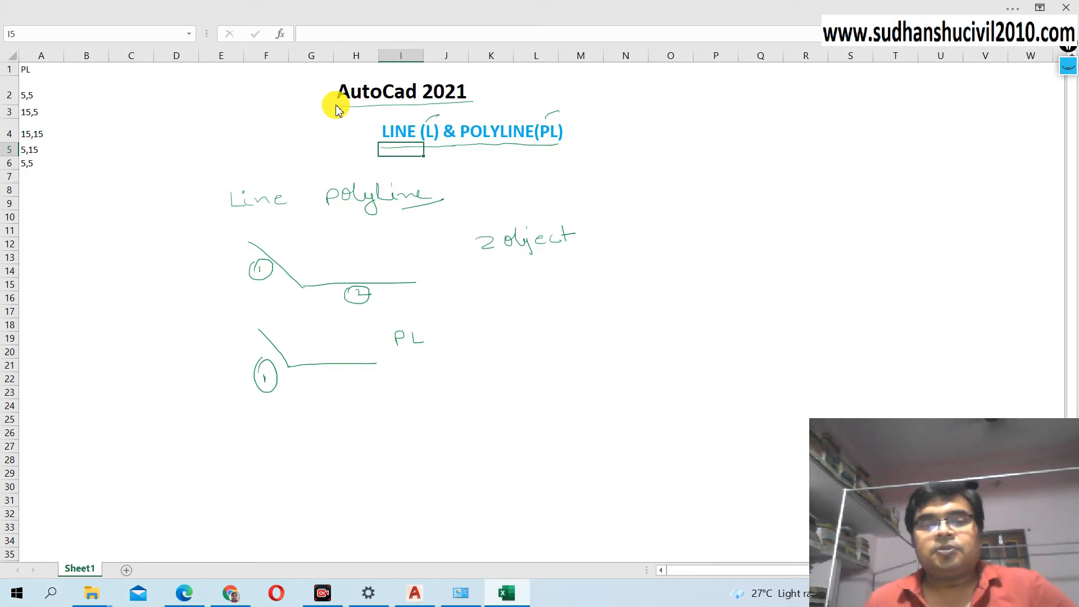
{"action": "left_click_drag", "start_coordinate": [298, 376], "coordinate": [304, 379]}
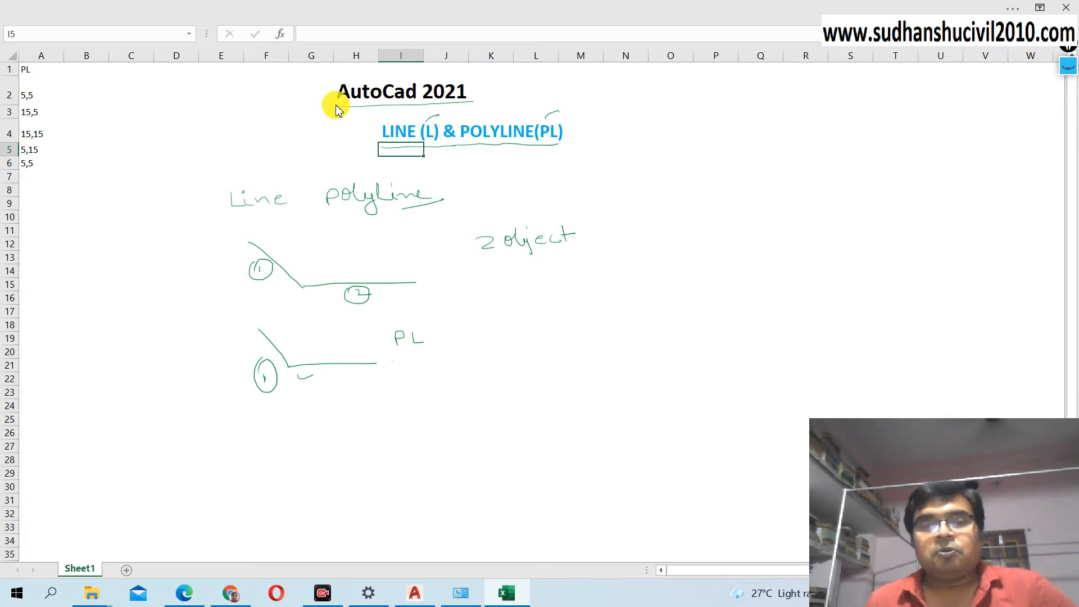
{"action": "left_click_drag", "start_coordinate": [300, 349], "coordinate": [310, 347]}
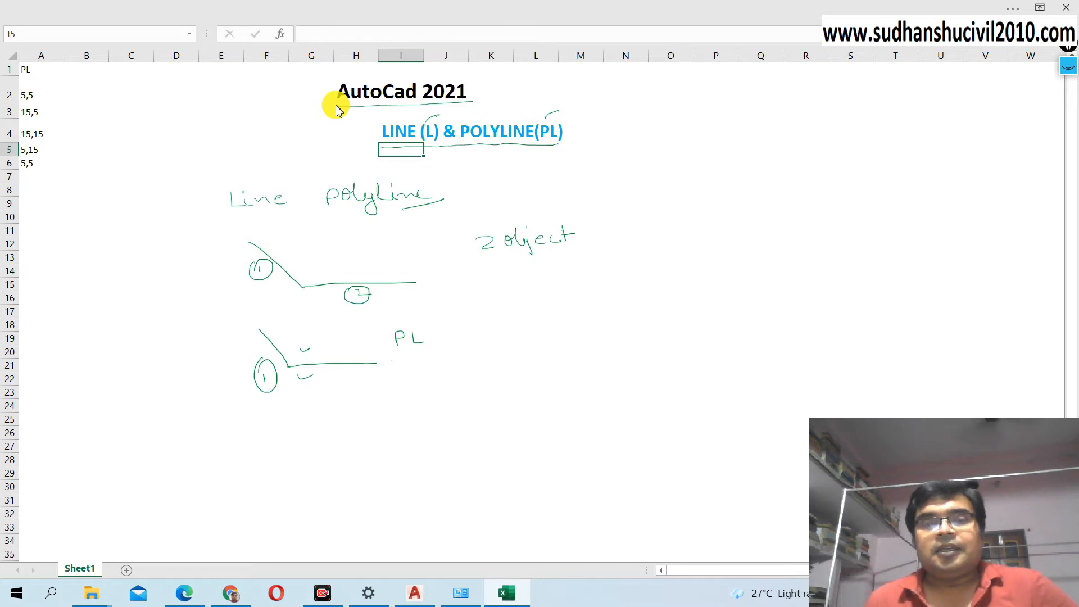
Sketch a six-segment polyline beside the first sketches, number its segments 1 to 6, and label it as 1 object.
{"action": "mouse_move", "coordinate": [659, 186]}
{"action": "left_mouse_down"}
{"action": "mouse_move", "coordinate": [704, 183]}
{"action": "mouse_move", "coordinate": [644, 214]}
{"action": "left_mouse_up"}
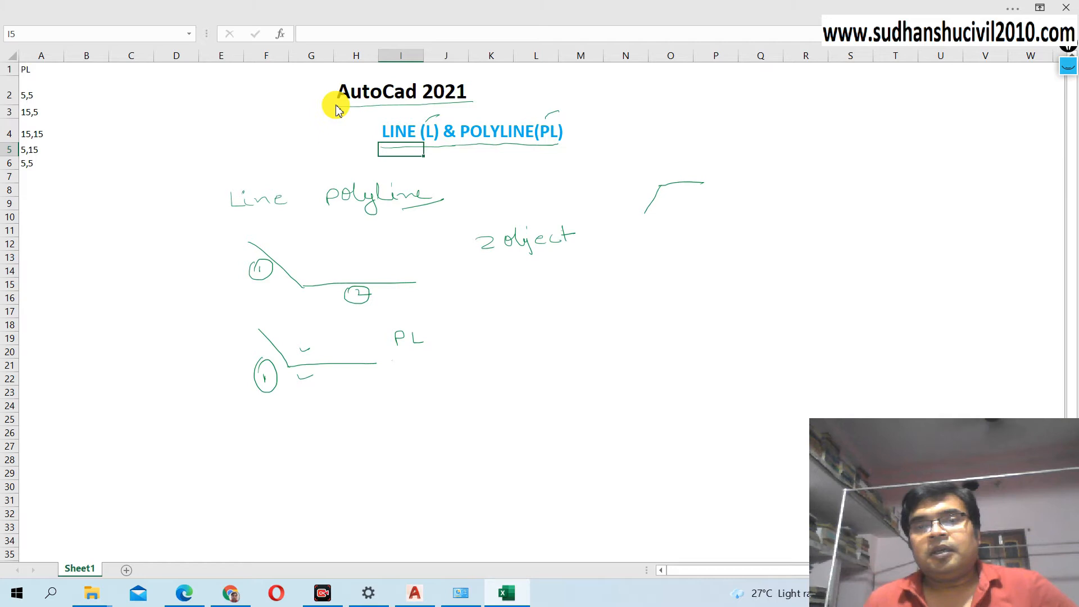
{"action": "mouse_move", "coordinate": [704, 183]}
{"action": "left_mouse_down"}
{"action": "mouse_move", "coordinate": [733, 211]}
{"action": "mouse_move", "coordinate": [774, 208]}
{"action": "mouse_move", "coordinate": [788, 176]}
{"action": "mouse_move", "coordinate": [832, 179]}
{"action": "left_mouse_up"}
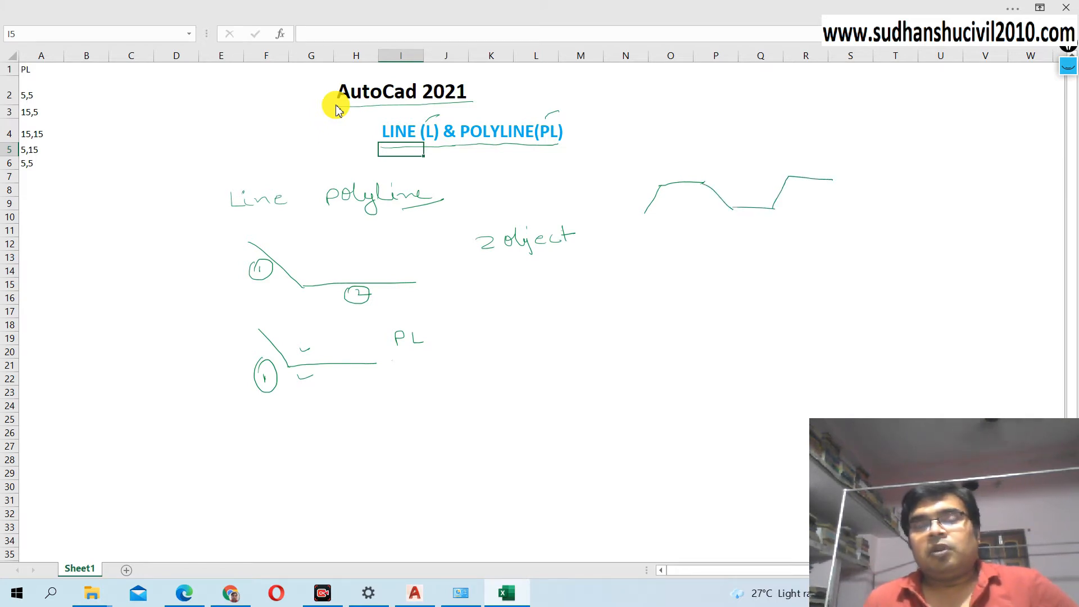
{"action": "left_click", "coordinate": [640, 195]}
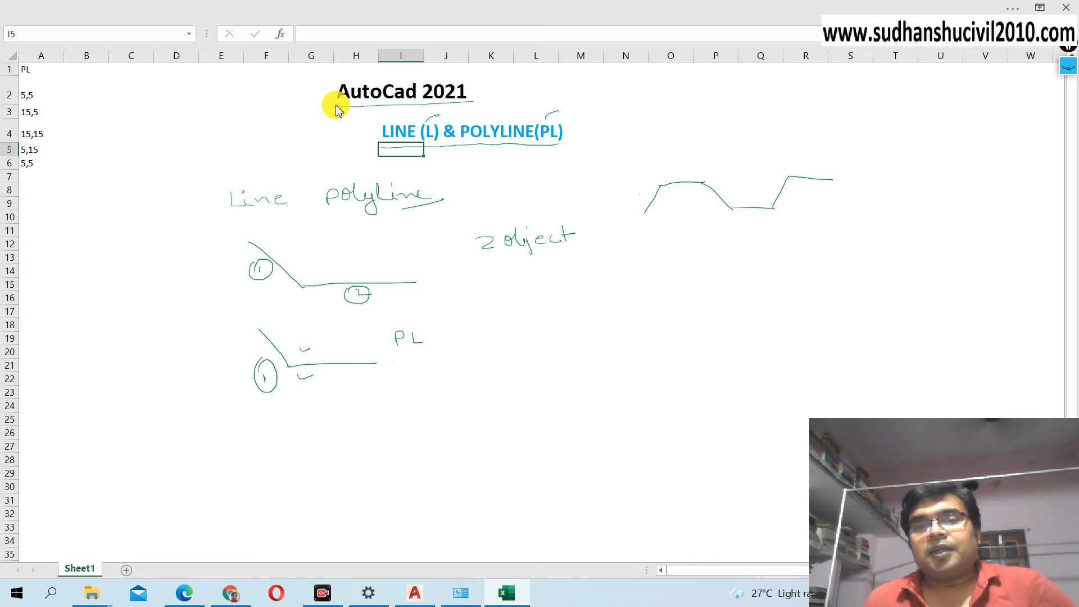
{"action": "left_click_drag", "start_coordinate": [670, 167], "coordinate": [686, 173]}
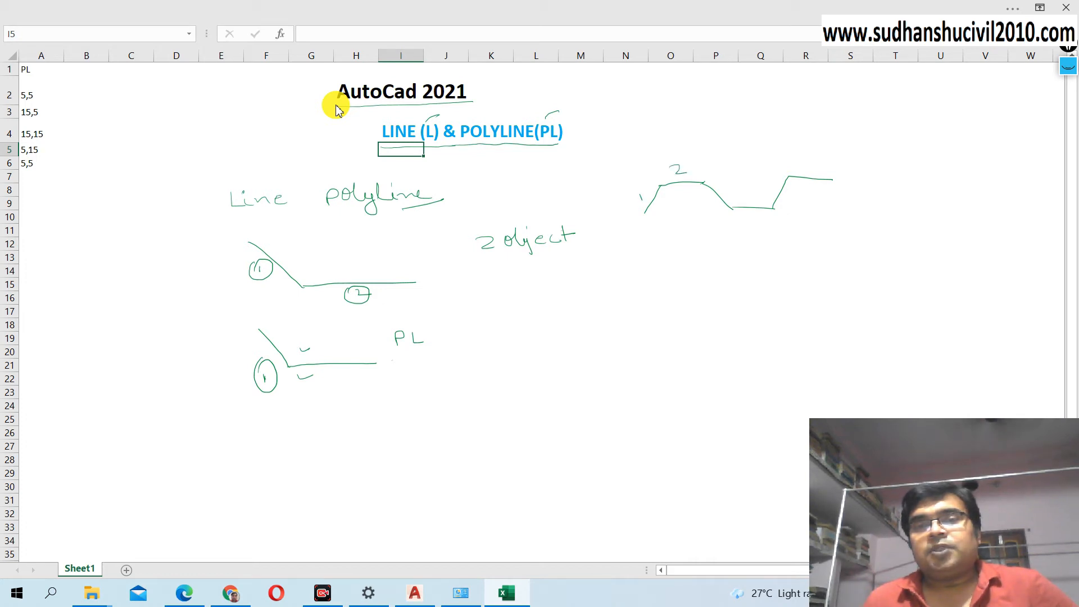
{"action": "mouse_move", "coordinate": [746, 191]}
{"action": "left_mouse_down"}
{"action": "mouse_move", "coordinate": [751, 204]}
{"action": "mouse_move", "coordinate": [789, 201]}
{"action": "left_mouse_up"}
{"action": "left_click_drag", "start_coordinate": [815, 160], "coordinate": [809, 173]}
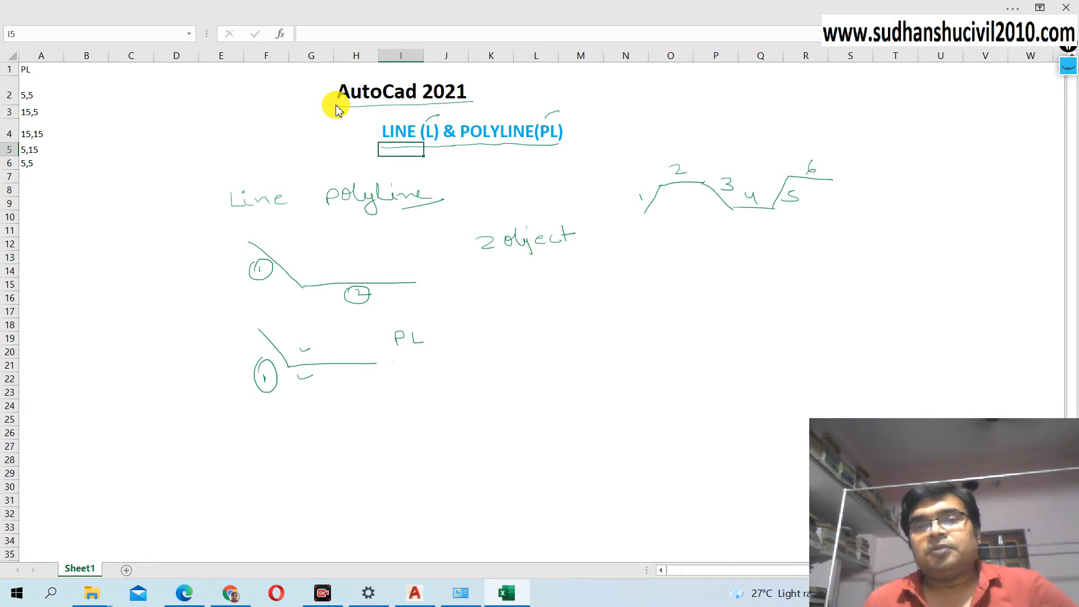
{"action": "left_click_drag", "start_coordinate": [646, 215], "coordinate": [722, 219]}
{"action": "mouse_move", "coordinate": [840, 189]}
{"action": "left_mouse_down"}
{"action": "mouse_move", "coordinate": [860, 206]}
{"action": "mouse_move", "coordinate": [853, 184]}
{"action": "mouse_move", "coordinate": [837, 189]}
{"action": "mouse_move", "coordinate": [893, 196]}
{"action": "mouse_move", "coordinate": [899, 210]}
{"action": "mouse_move", "coordinate": [932, 175]}
{"action": "mouse_move", "coordinate": [939, 200]}
{"action": "left_mouse_up"}
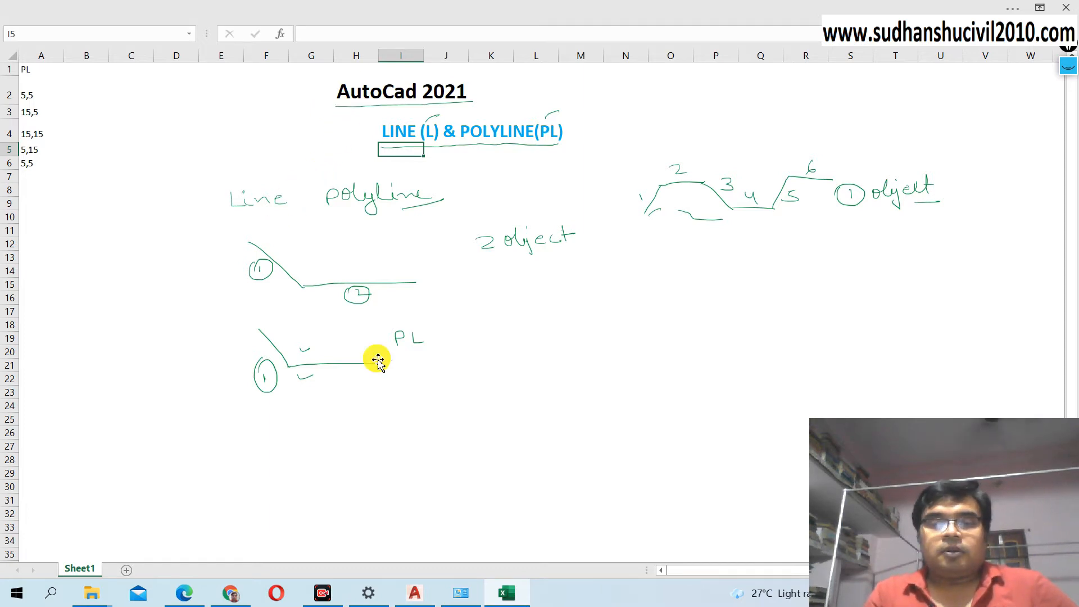
Switch to AutoCAD and draw a horizontal line 10 units long at 0°, starting just above the origin.
{"action": "left_click", "coordinate": [416, 597]}
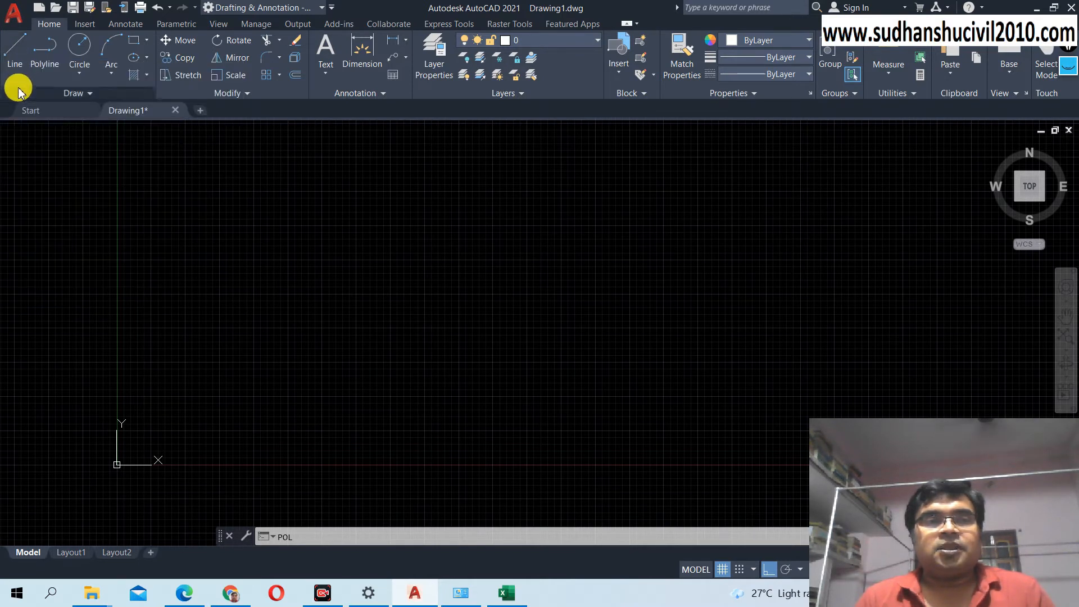
{"action": "left_click", "coordinate": [15, 57]}
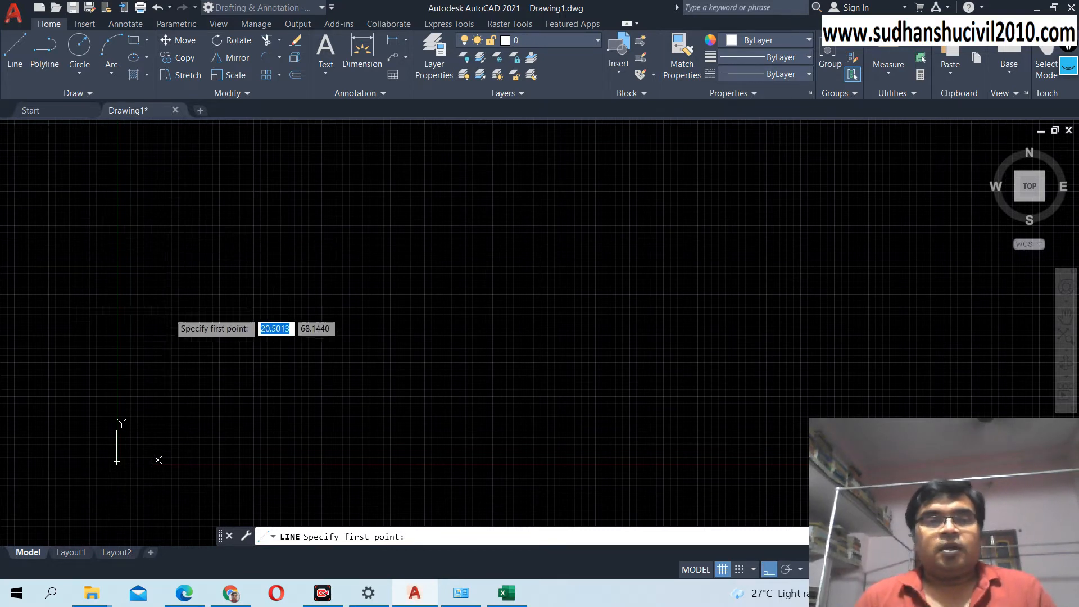
{"action": "left_click", "coordinate": [172, 386]}
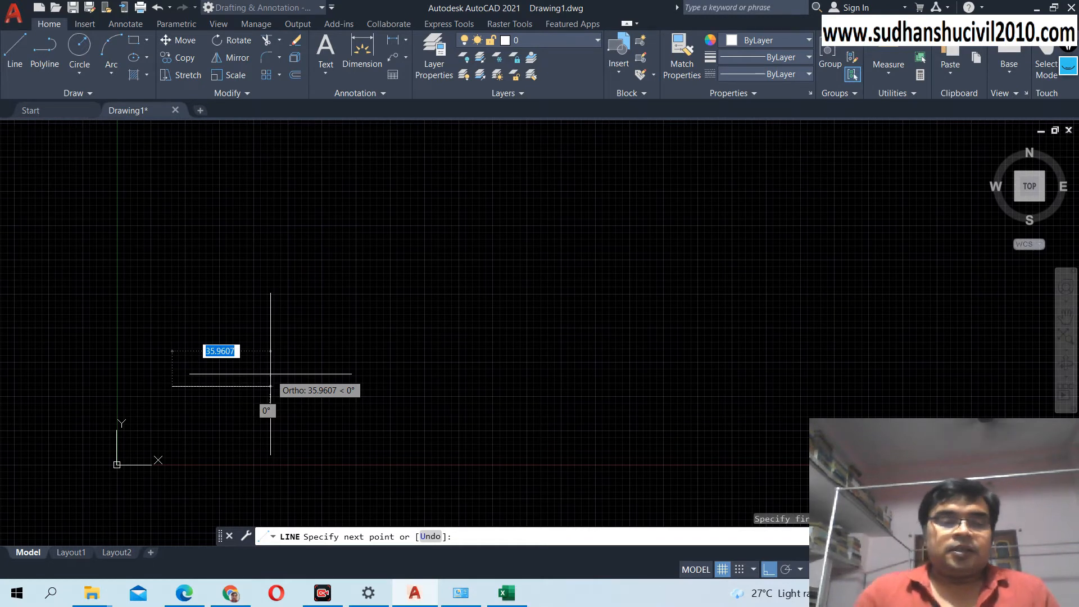
{"action": "type", "text": "1"}
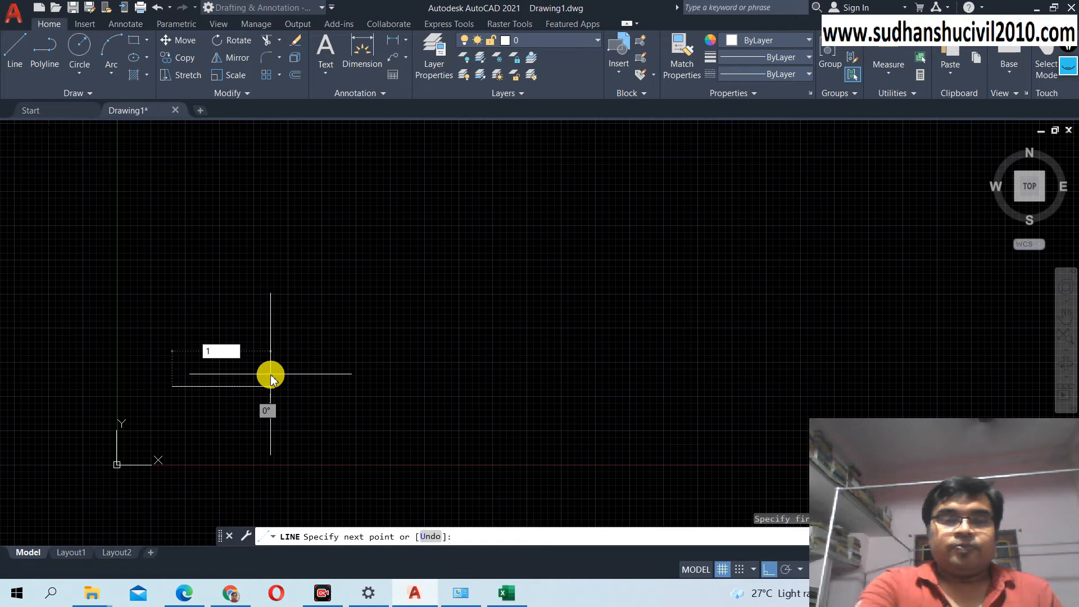
{"action": "type", "text": "0"}
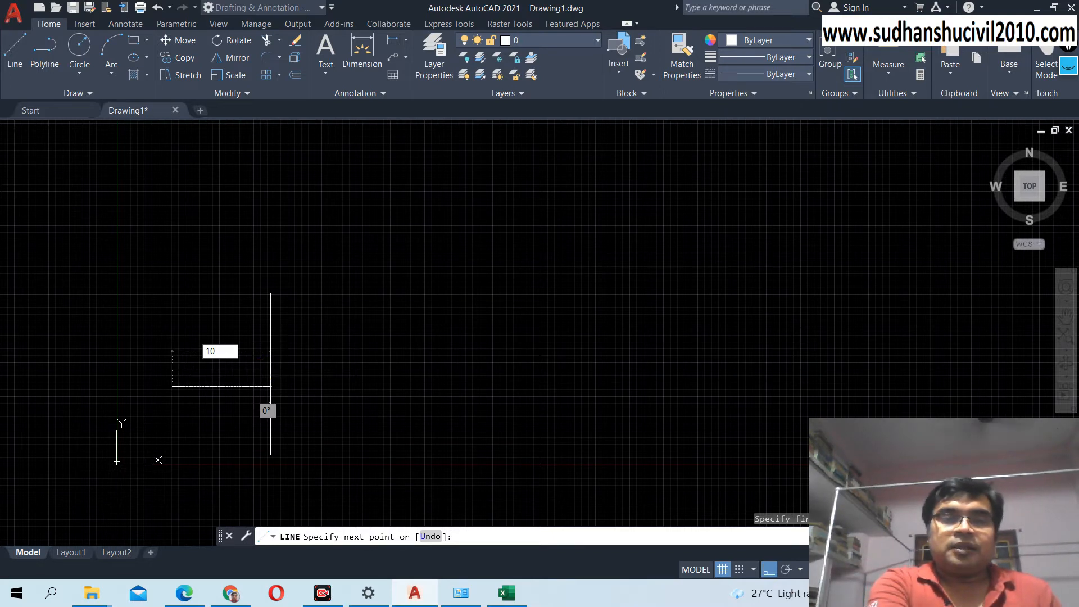
{"action": "key", "text": "Tab"}
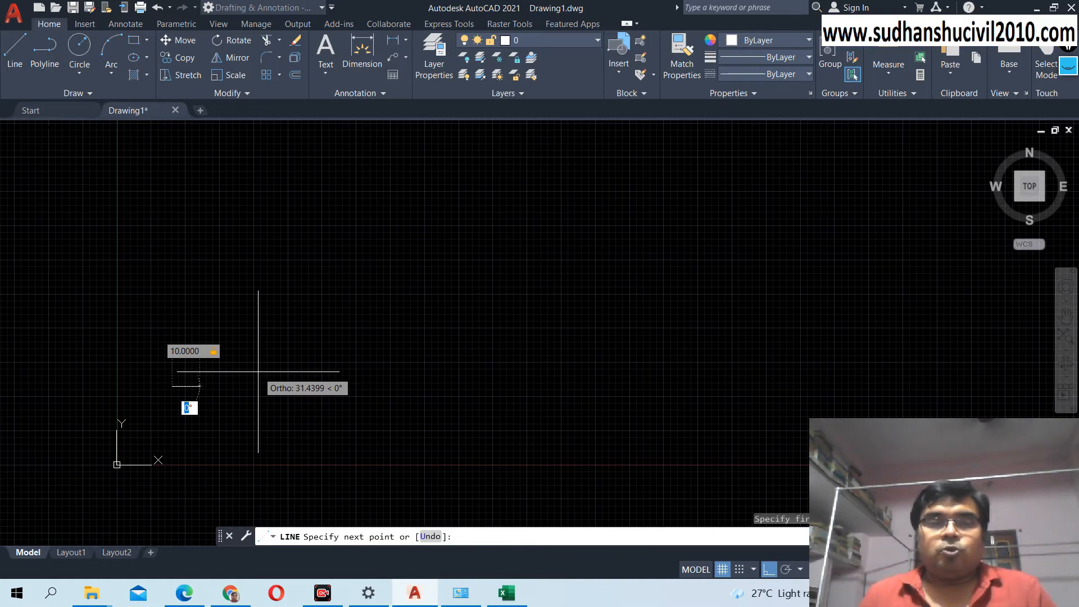
{"action": "left_click", "coordinate": [1071, 67]}
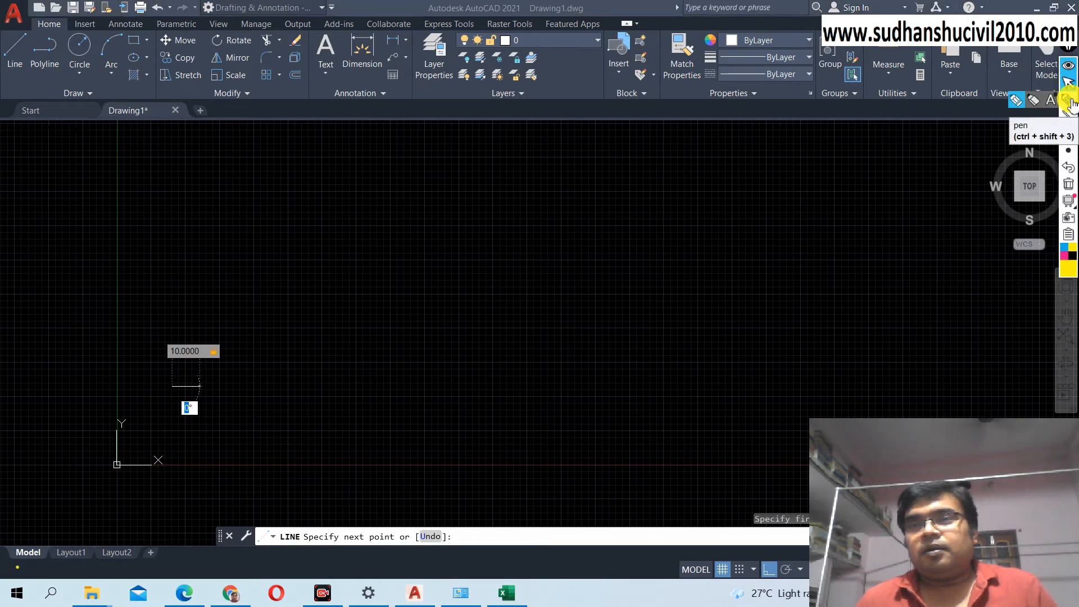
{"action": "left_click", "coordinate": [1069, 102]}
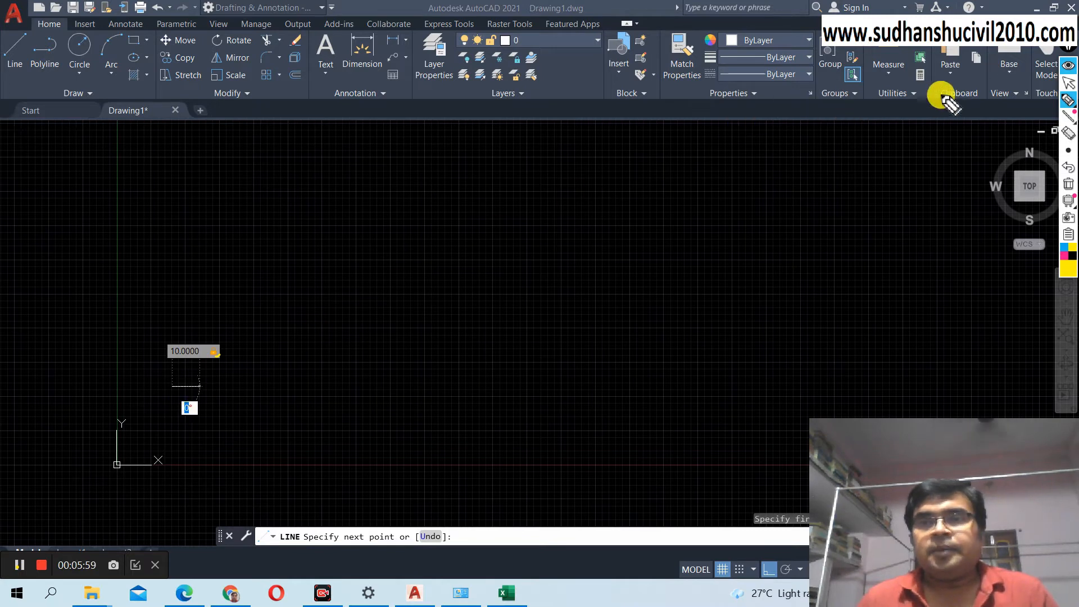
{"action": "left_click", "coordinate": [1066, 71]}
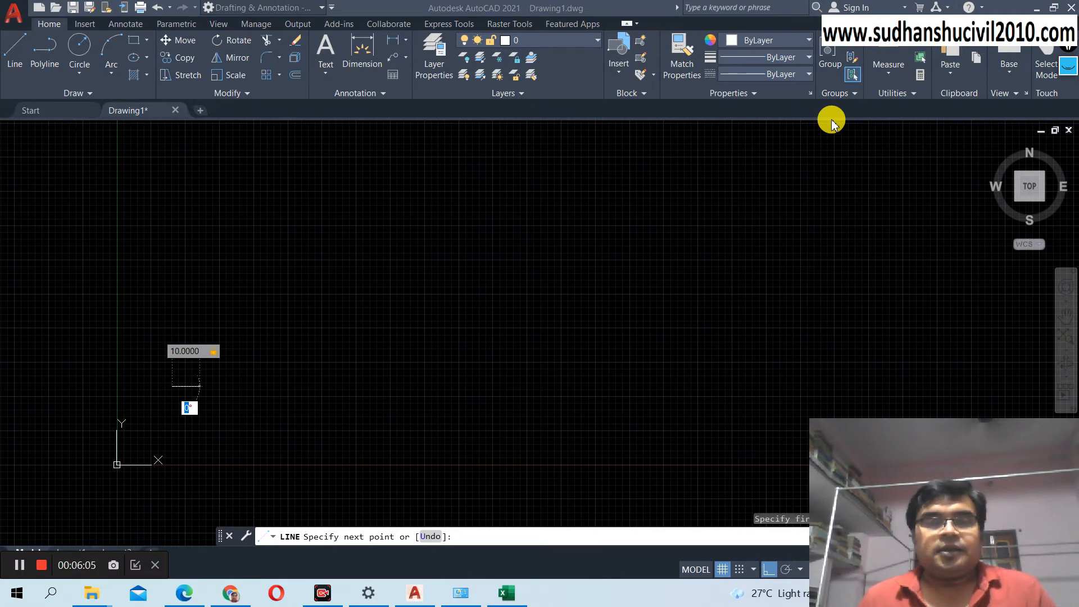
{"action": "left_click", "coordinate": [1067, 66]}
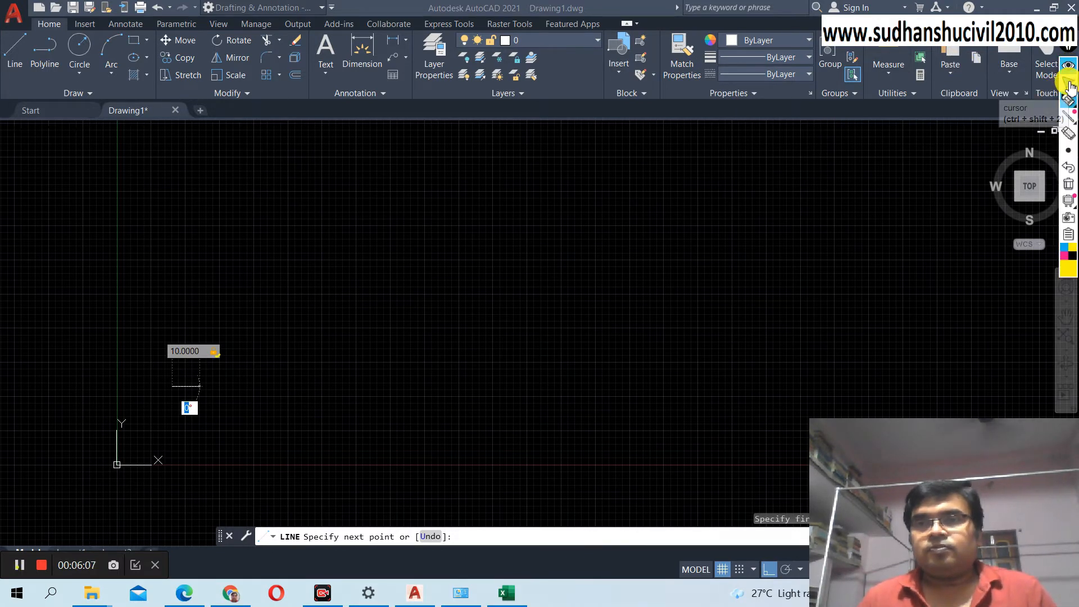
{"action": "left_click", "coordinate": [1059, 71]}
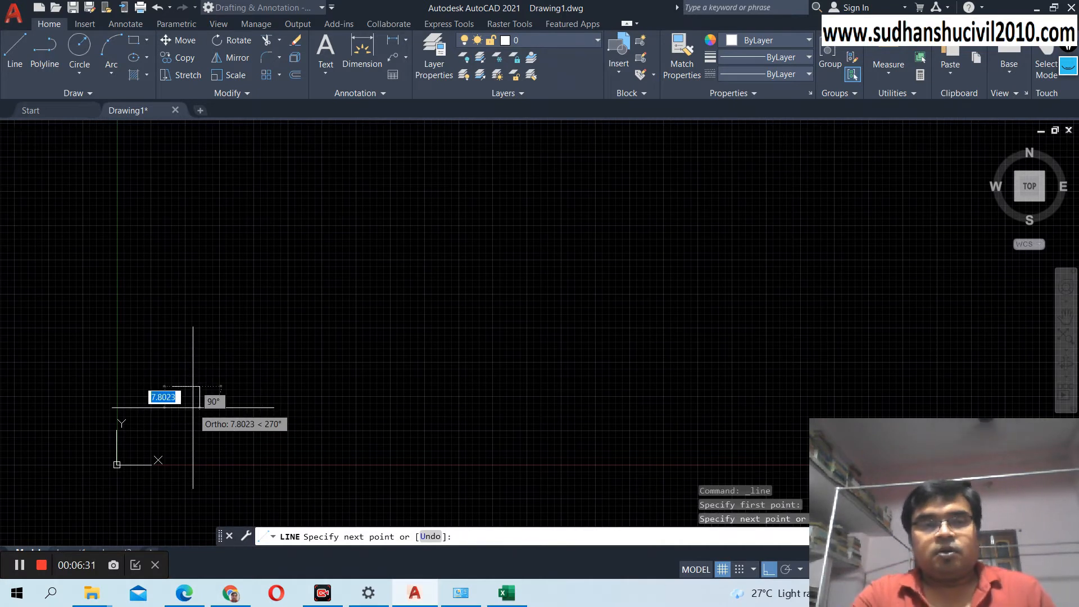
{"action": "scroll", "coordinate": [181, 397], "scroll_direction": "up", "scroll_amount": 2}
{"action": "scroll", "coordinate": [181, 397], "scroll_direction": "up", "scroll_amount": 1}
{"action": "middle_click_drag", "start_coordinate": [181, 397], "coordinate": [175, 490]}
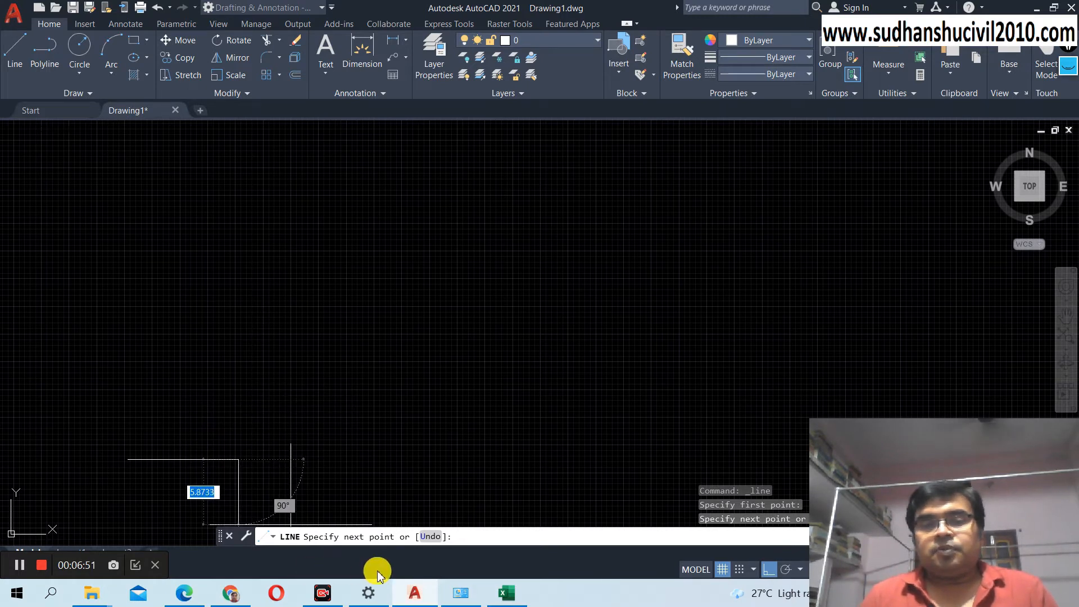
Switch back to Excel and sketch a horizontal line with a dashed extension and a perpendicular at its end, marking 0° and 90°.
{"action": "left_click", "coordinate": [507, 599]}
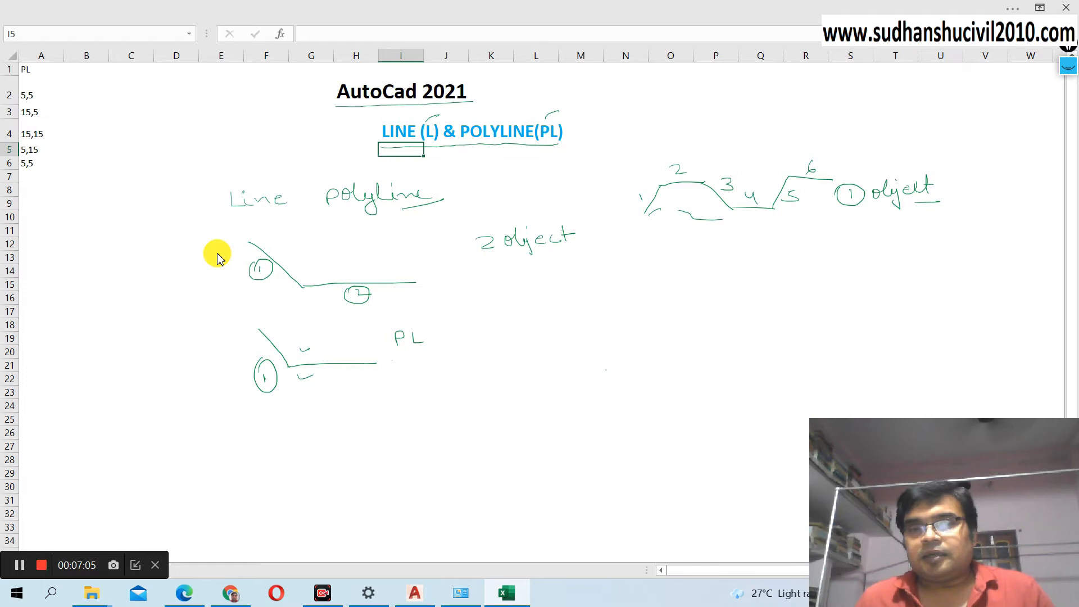
{"action": "left_click_drag", "start_coordinate": [622, 370], "coordinate": [691, 369]}
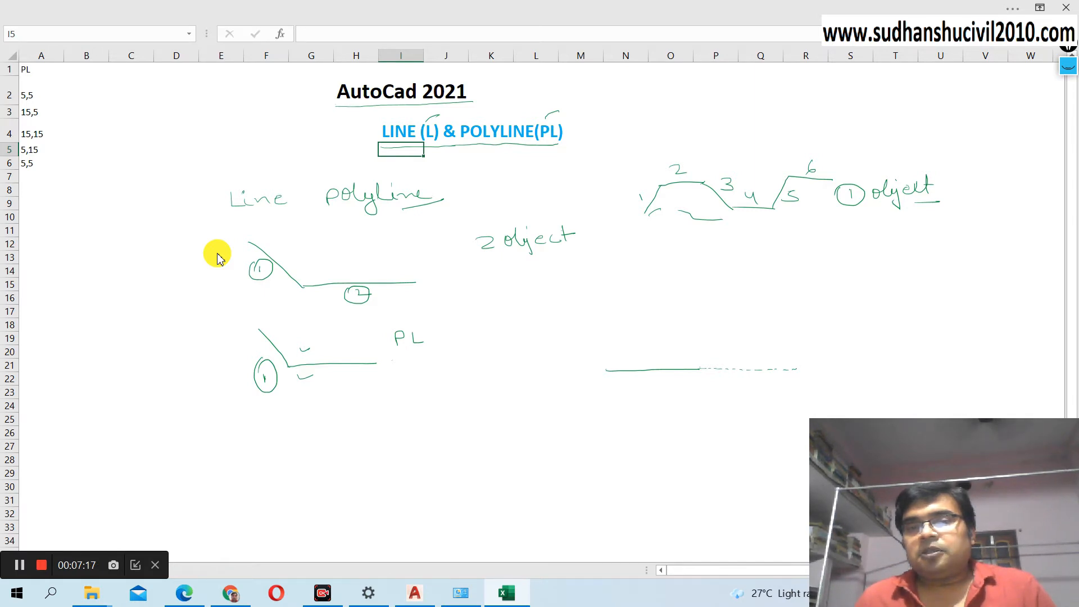
{"action": "left_click_drag", "start_coordinate": [699, 349], "coordinate": [701, 360]}
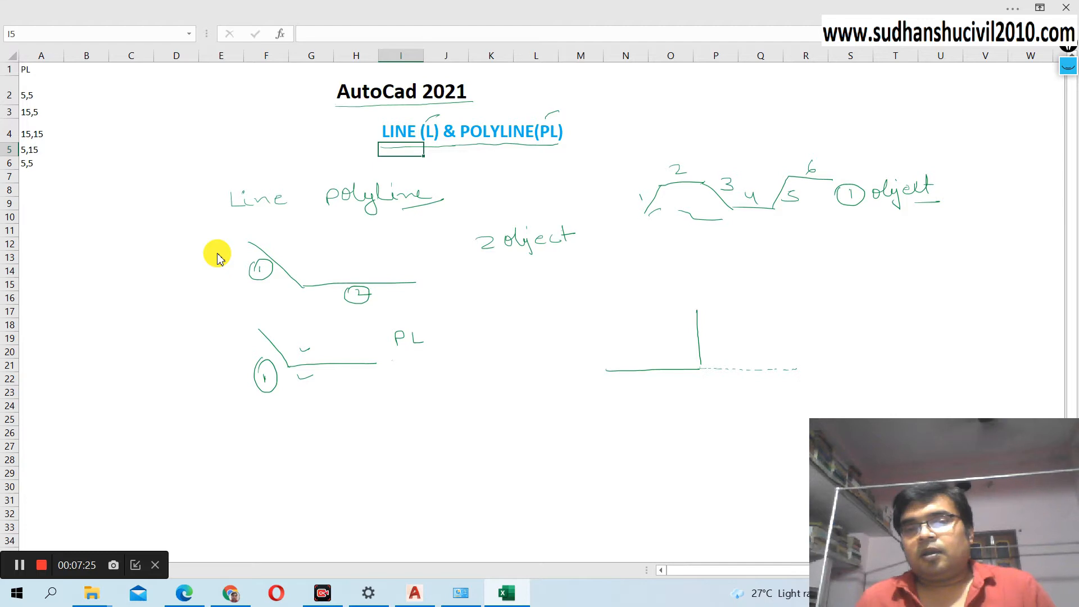
{"action": "mouse_move", "coordinate": [733, 381]}
{"action": "left_mouse_down"}
{"action": "mouse_move", "coordinate": [714, 365]}
{"action": "mouse_move", "coordinate": [739, 339]}
{"action": "left_mouse_up"}
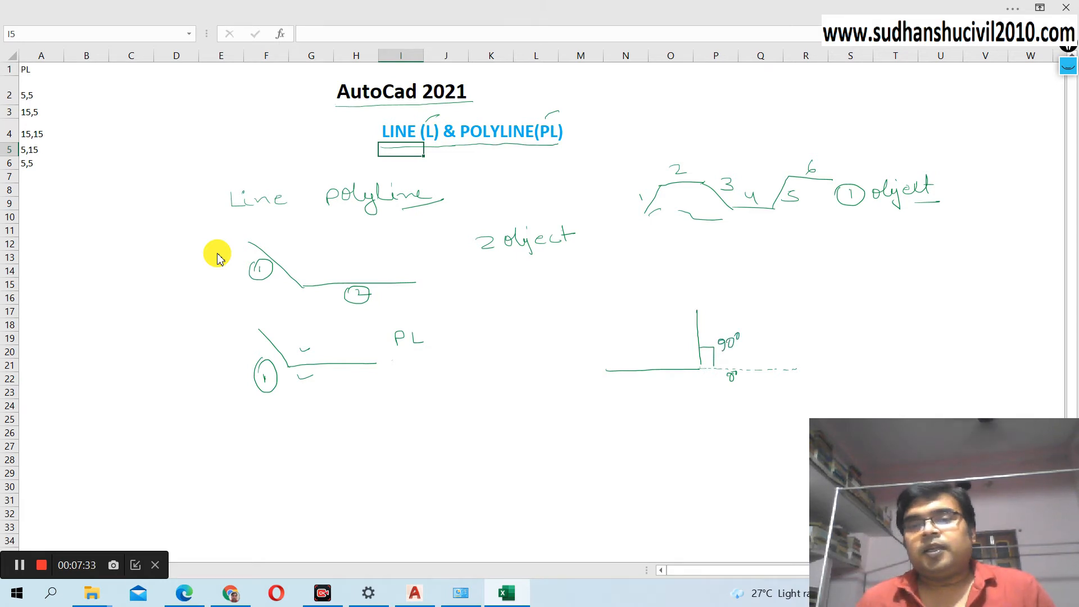
Sketch a reversed horizontal line from the perpendicular's upper end, add direction arrows and a dashed extension, and mark the angle as 180°.
{"action": "mouse_move", "coordinate": [695, 299]}
{"action": "left_mouse_down"}
{"action": "mouse_move", "coordinate": [697, 311]}
{"action": "mouse_move", "coordinate": [696, 300]}
{"action": "left_mouse_up"}
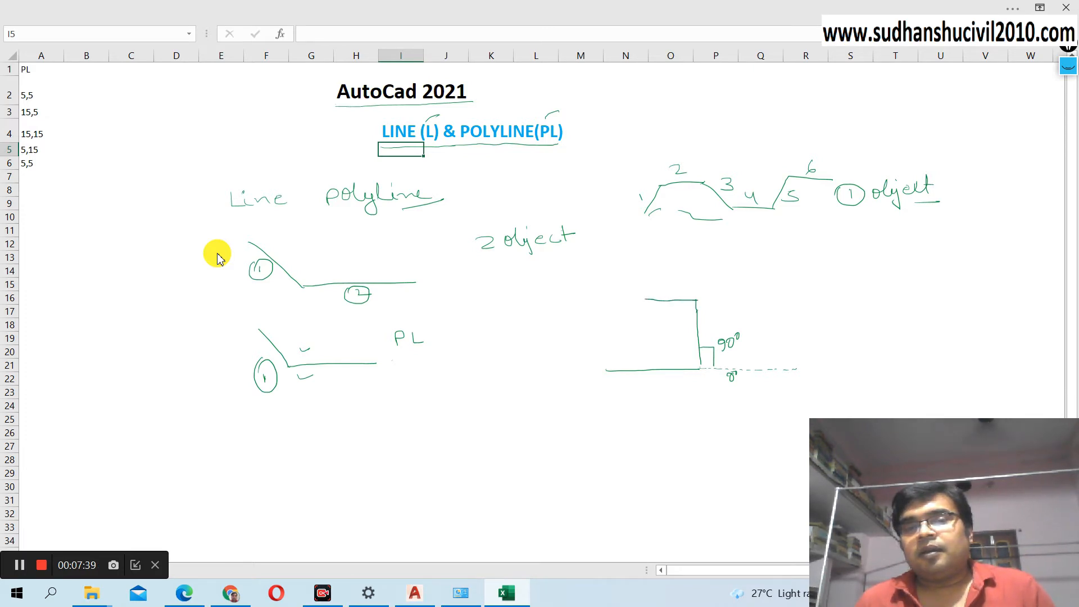
{"action": "mouse_move", "coordinate": [684, 362]}
{"action": "left_mouse_down"}
{"action": "mouse_move", "coordinate": [694, 368]}
{"action": "mouse_move", "coordinate": [685, 373]}
{"action": "left_mouse_up"}
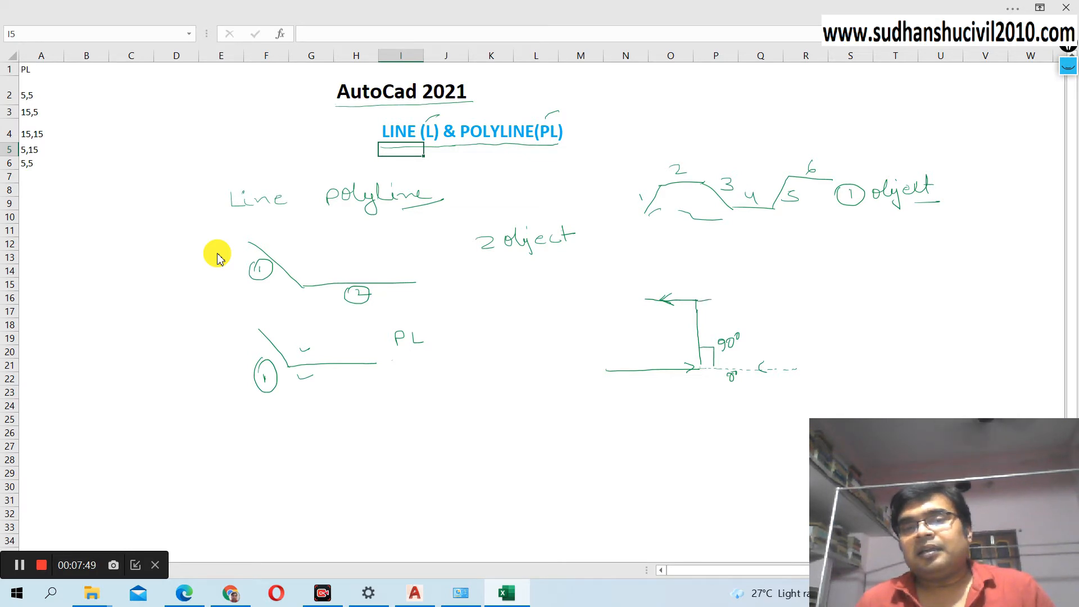
{"action": "left_click_drag", "start_coordinate": [744, 297], "coordinate": [750, 298]}
{"action": "mouse_move", "coordinate": [756, 298]}
{"action": "left_mouse_down"}
{"action": "mouse_move", "coordinate": [694, 315]}
{"action": "mouse_move", "coordinate": [679, 304]}
{"action": "mouse_move", "coordinate": [683, 336]}
{"action": "mouse_move", "coordinate": [706, 322]}
{"action": "left_mouse_up"}
{"action": "left_click_drag", "start_coordinate": [709, 318], "coordinate": [709, 318]}
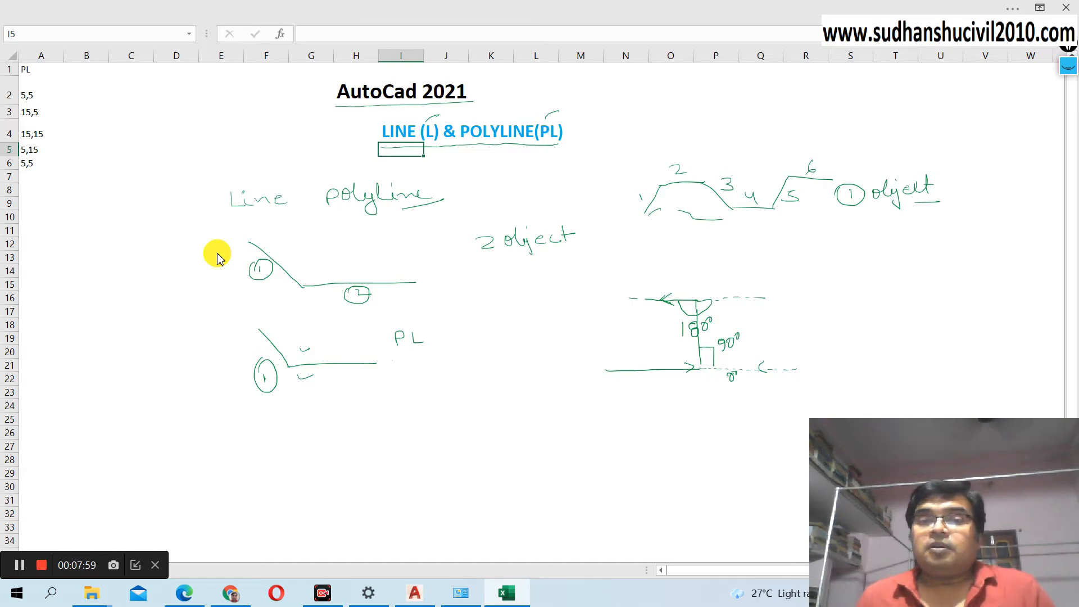
{"action": "mouse_move", "coordinate": [877, 264]}
{"action": "left_mouse_down"}
{"action": "mouse_move", "coordinate": [877, 274]}
{"action": "mouse_move", "coordinate": [892, 272]}
{"action": "mouse_move", "coordinate": [925, 256]}
{"action": "left_mouse_up"}
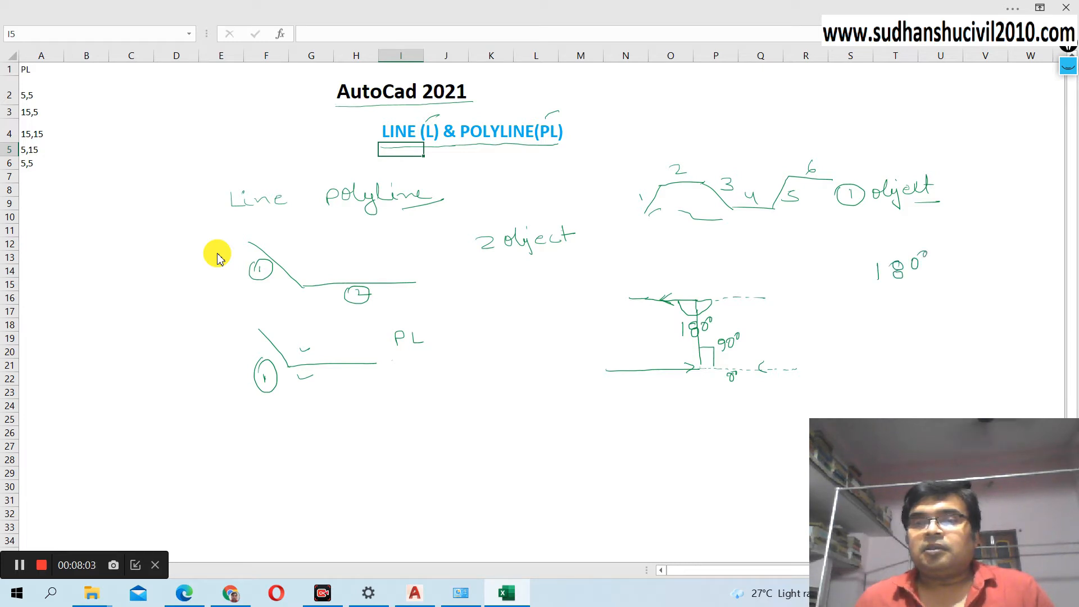
Complete the sketched square with a left side, marking -90° against a dashed extension of the upper line and 10 as its length.
{"action": "mouse_move", "coordinate": [612, 297]}
{"action": "left_mouse_down"}
{"action": "mouse_move", "coordinate": [632, 298]}
{"action": "mouse_move", "coordinate": [612, 297]}
{"action": "left_mouse_up"}
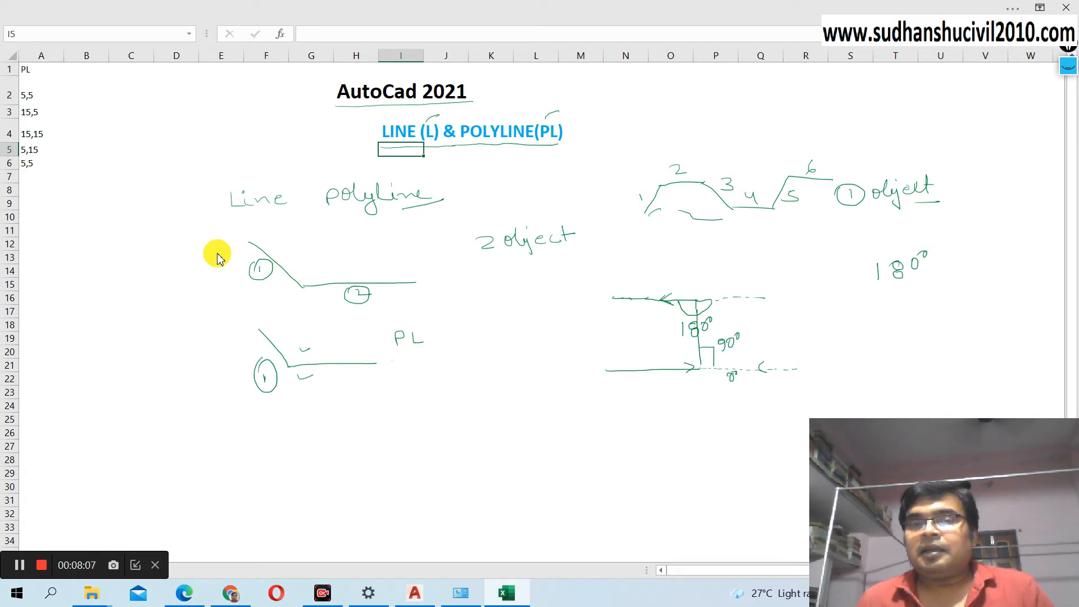
{"action": "left_click", "coordinate": [604, 297]}
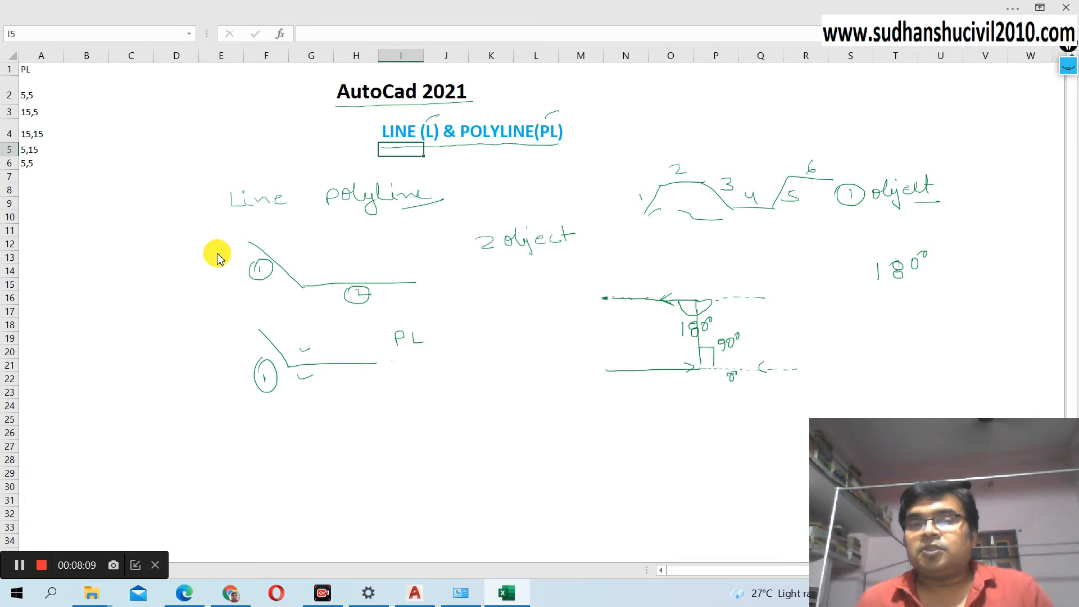
{"action": "mouse_move", "coordinate": [604, 298]}
{"action": "left_mouse_down"}
{"action": "mouse_move", "coordinate": [684, 297]}
{"action": "mouse_move", "coordinate": [648, 297]}
{"action": "left_mouse_up"}
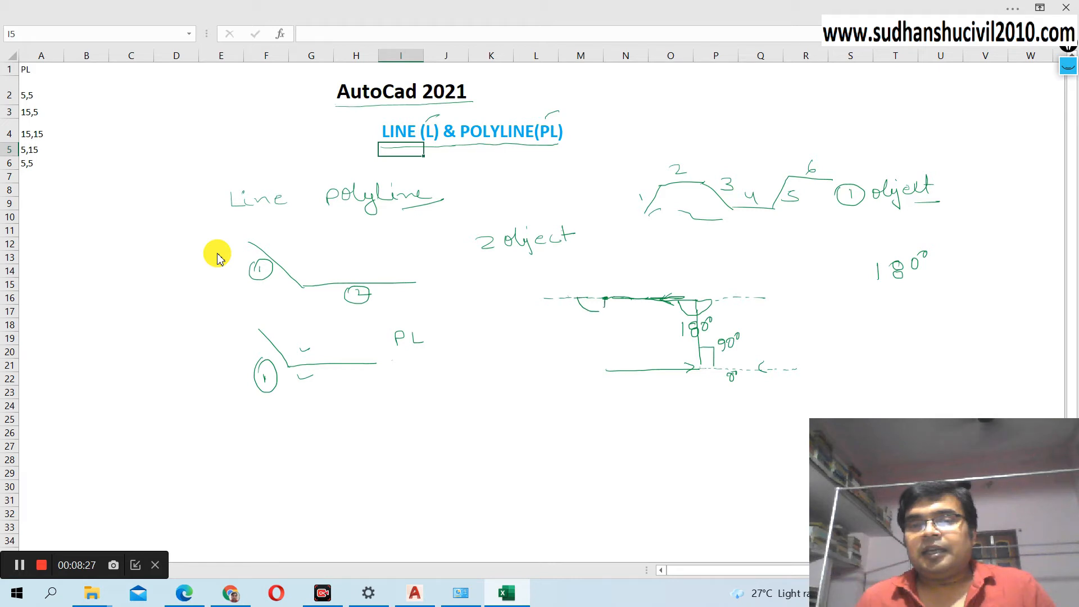
{"action": "mouse_move", "coordinate": [605, 320]}
{"action": "left_mouse_down"}
{"action": "mouse_move", "coordinate": [605, 338]}
{"action": "mouse_move", "coordinate": [570, 315]}
{"action": "mouse_move", "coordinate": [581, 325]}
{"action": "mouse_move", "coordinate": [587, 315]}
{"action": "left_mouse_up"}
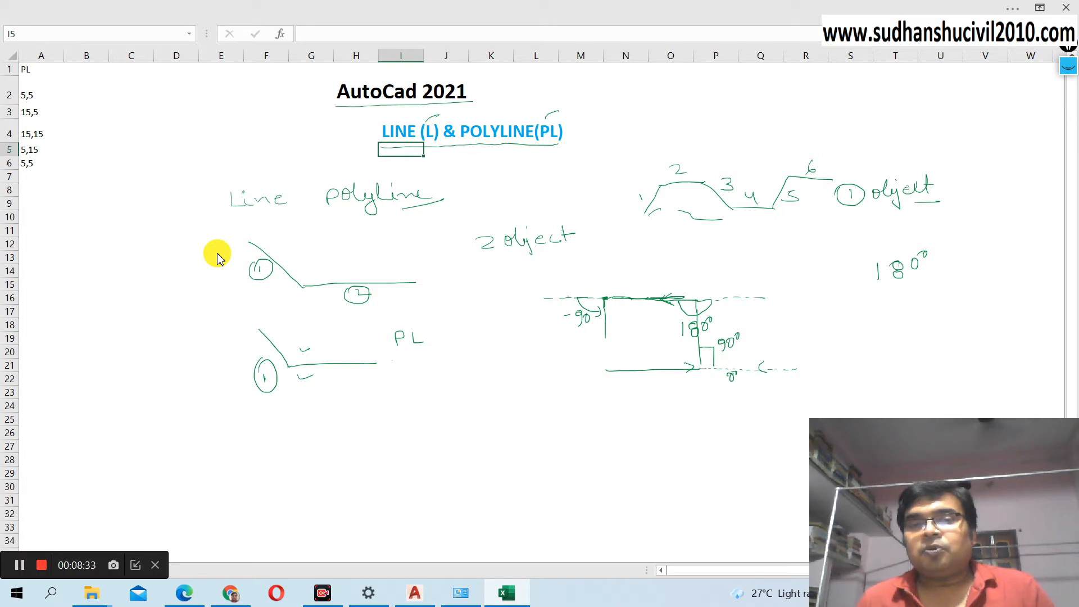
{"action": "mouse_move", "coordinate": [618, 331]}
{"action": "left_mouse_down"}
{"action": "mouse_move", "coordinate": [618, 343]}
{"action": "mouse_move", "coordinate": [626, 334]}
{"action": "left_mouse_up"}
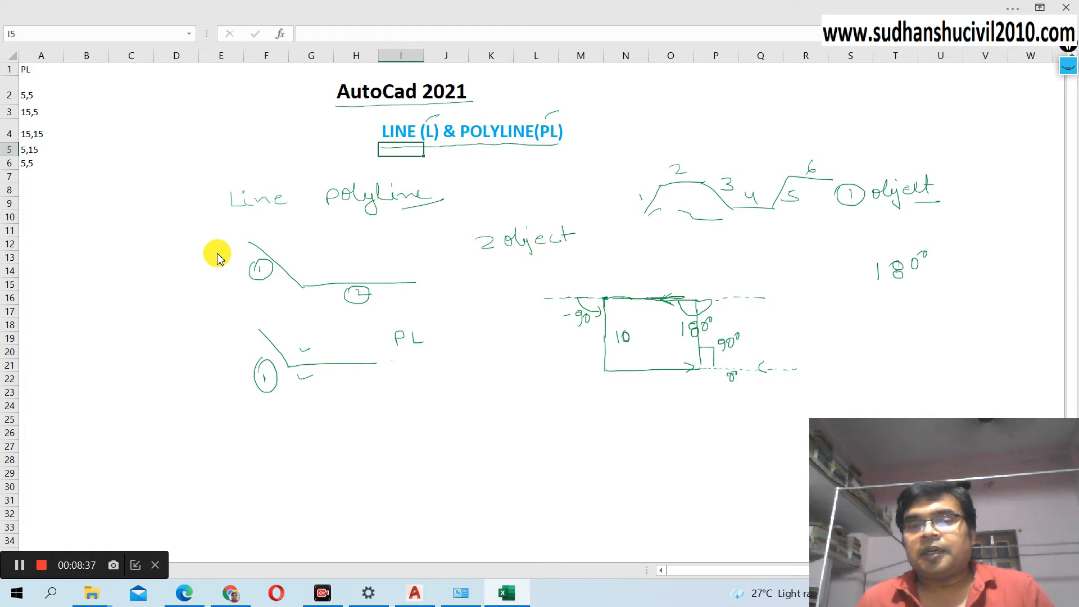
{"action": "left_click_drag", "start_coordinate": [628, 389], "coordinate": [647, 381]}
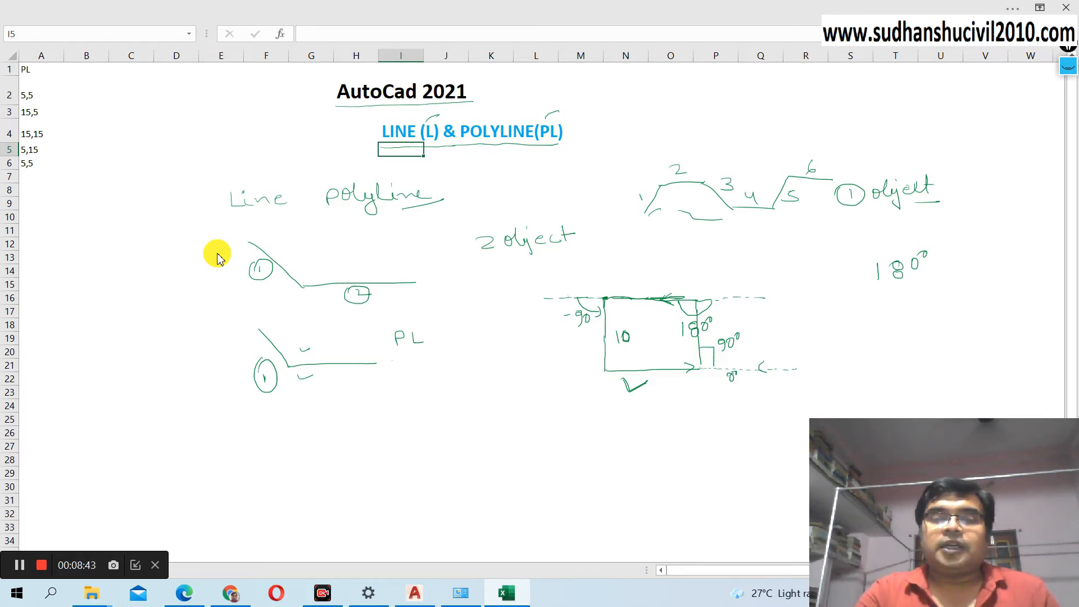
Switch to AutoCAD and draw the square's right side 10 units long at 90° from the end of the horizontal line.
{"action": "left_click", "coordinate": [416, 593]}
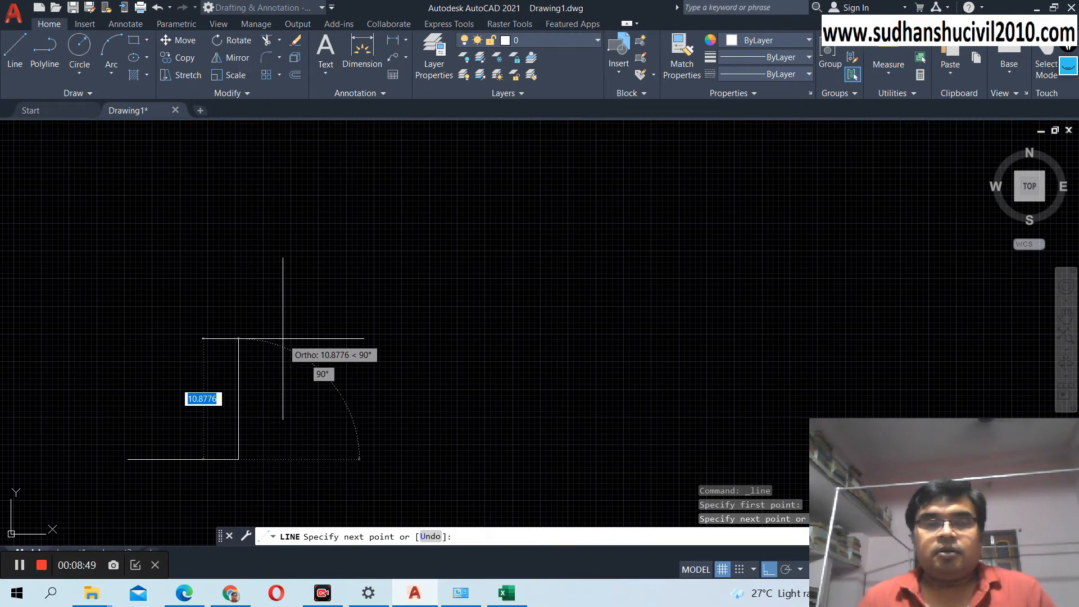
{"action": "type", "text": "1"}
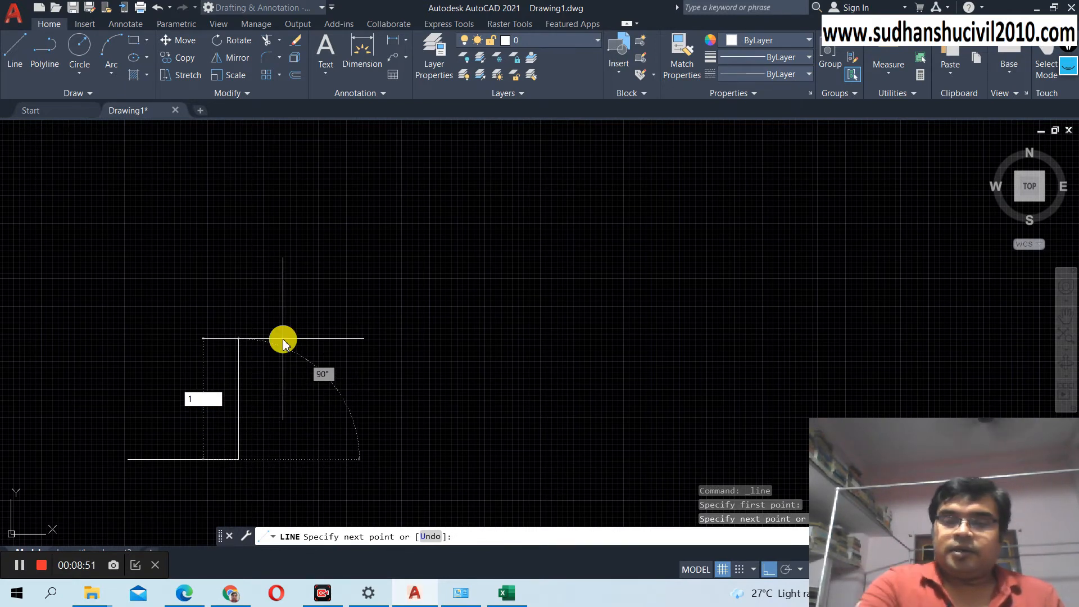
{"action": "type", "text": "0"}
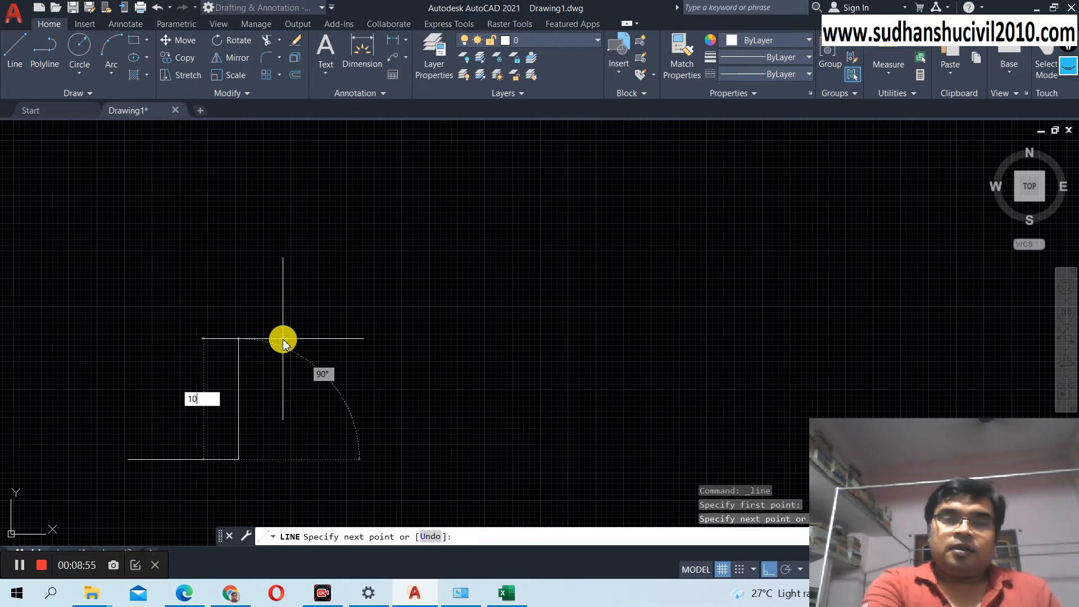
{"action": "key", "text": "Tab"}
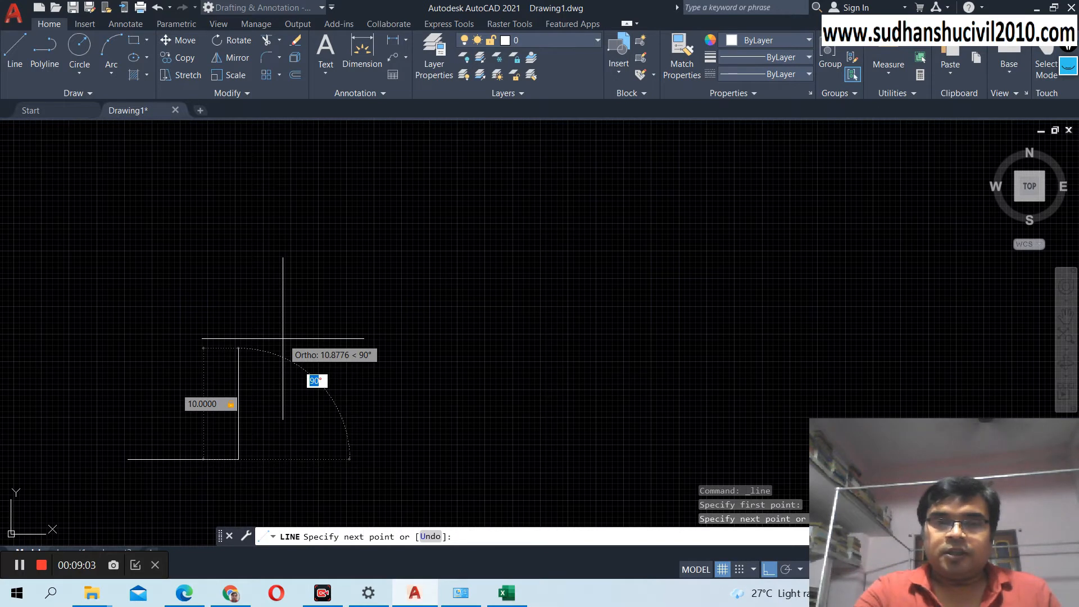
{"action": "key", "text": "Return"}
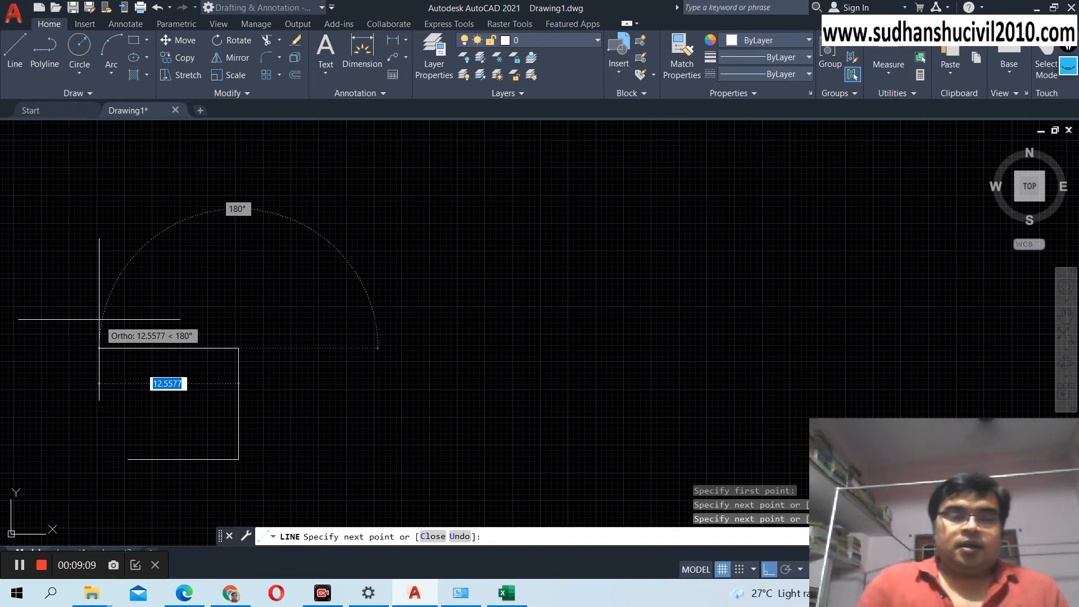
Draw the square's upper side 10 units long at 180° and end the LINE command.
{"action": "type", "text": "10"}
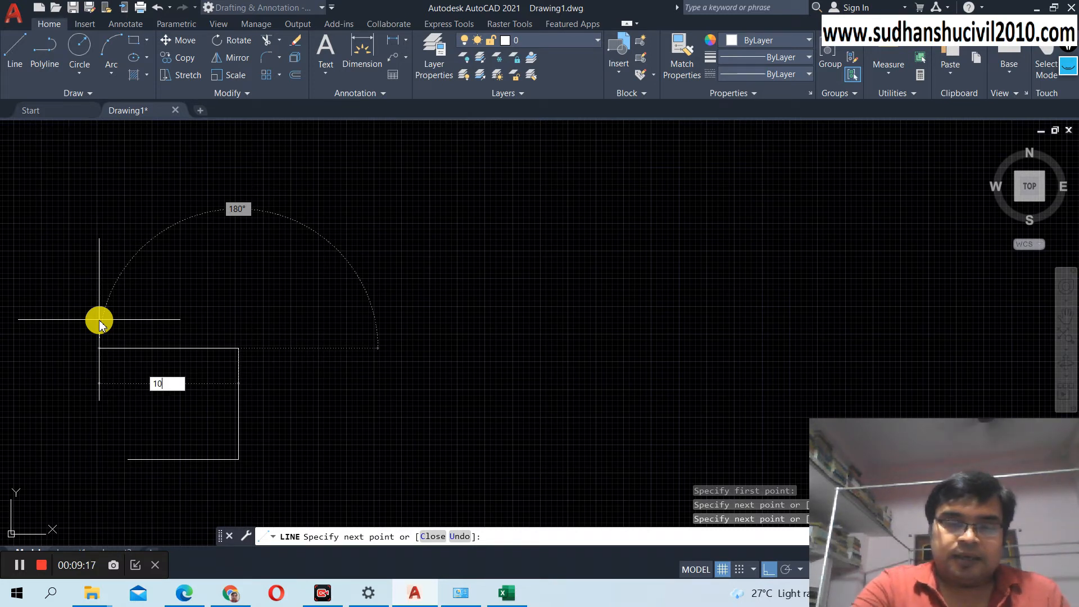
{"action": "key", "text": "Tab"}
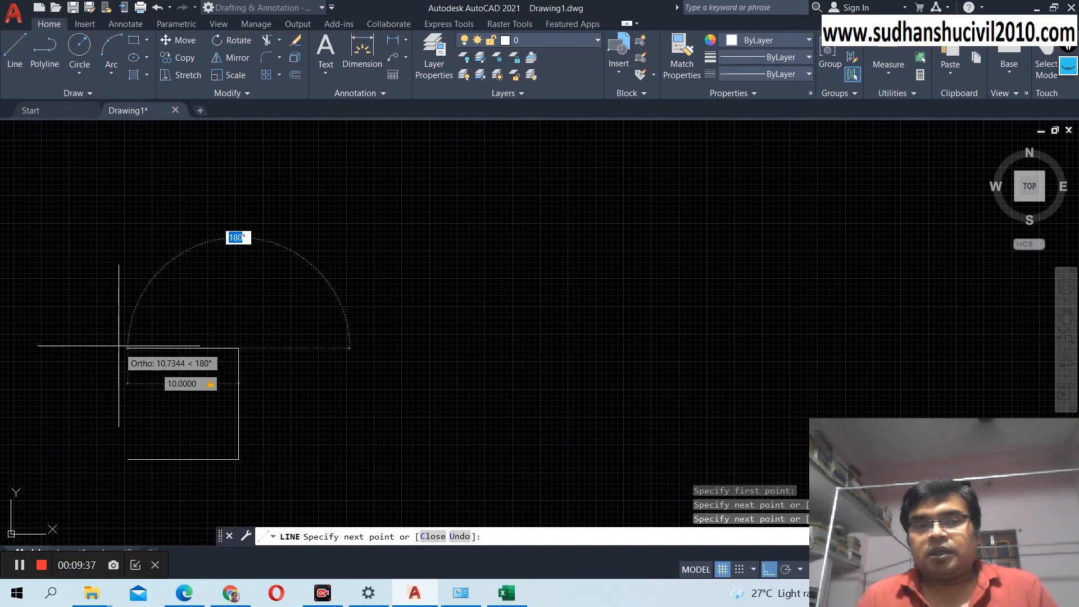
{"action": "type", "text": "10"}
{"action": "key", "text": "Tab"}
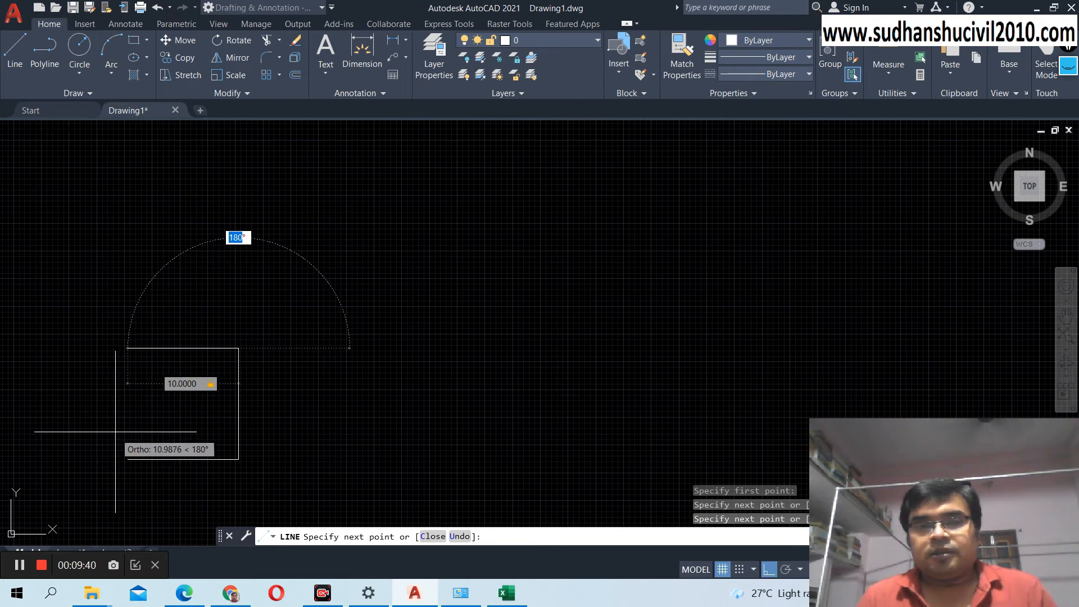
{"action": "left_click", "coordinate": [128, 348]}
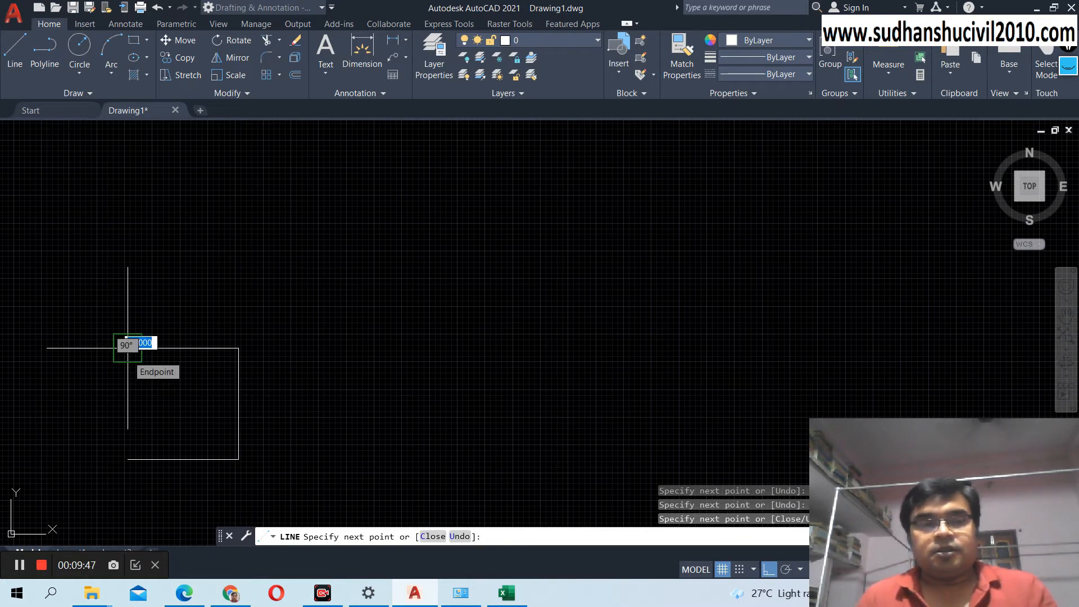
{"action": "key", "text": "Return"}
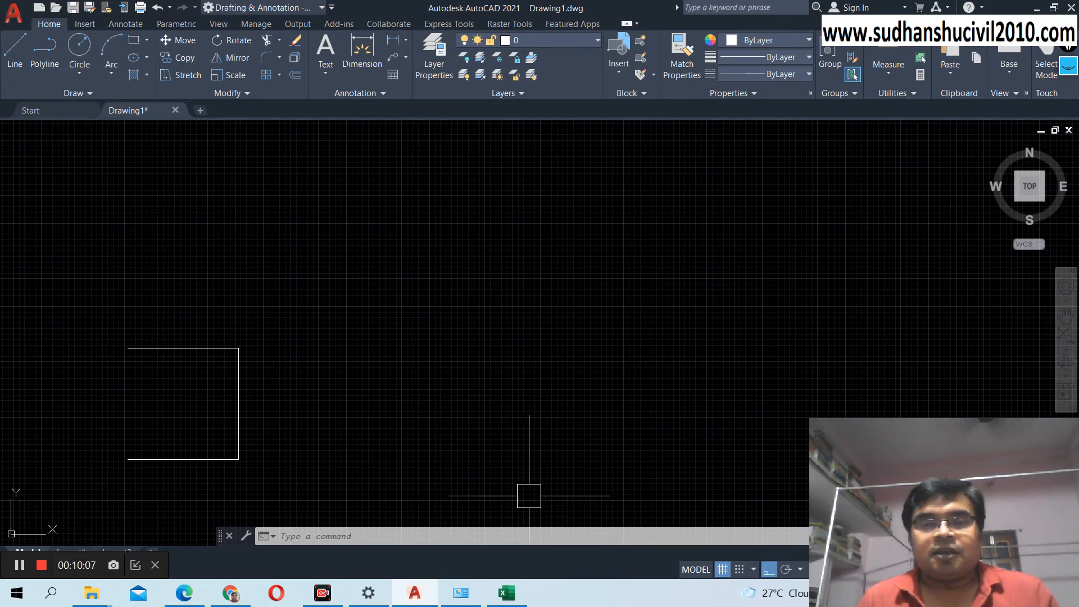
Turn off Ortho mode and close the square with a line 10 units long at 90°, drawn downward from the upper side's open end.
{"action": "left_click", "coordinate": [768, 569]}
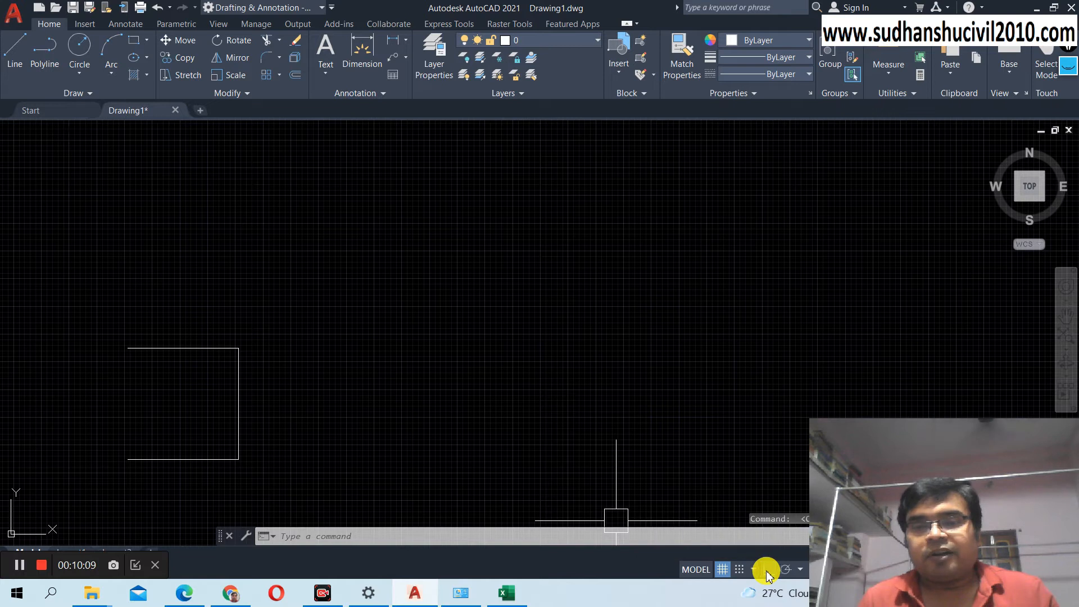
{"action": "left_click", "coordinate": [11, 48]}
{"action": "left_click", "coordinate": [127, 348]}
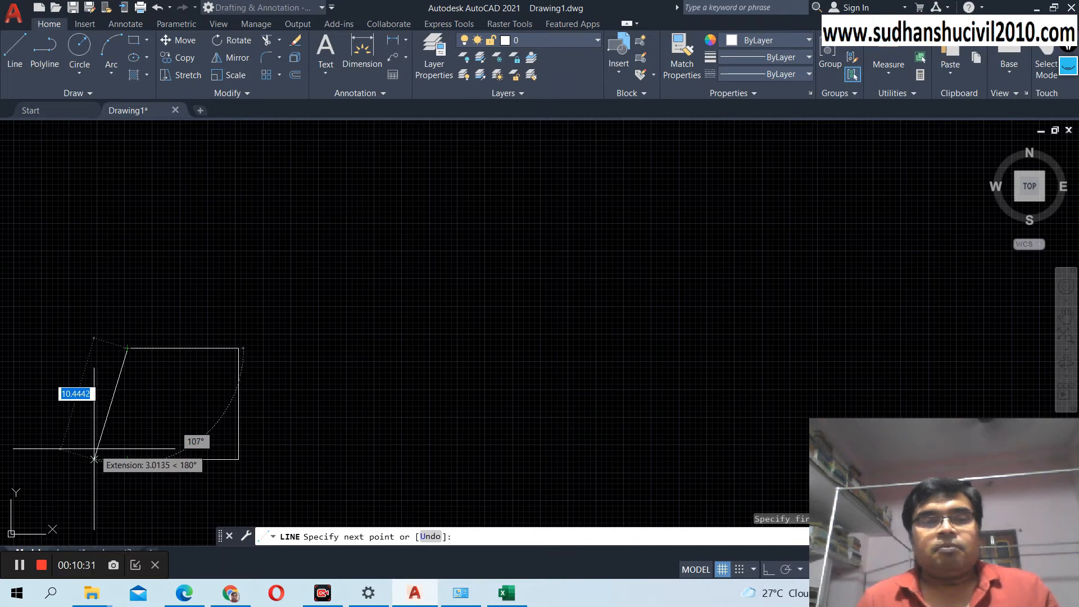
{"action": "type", "text": "10"}
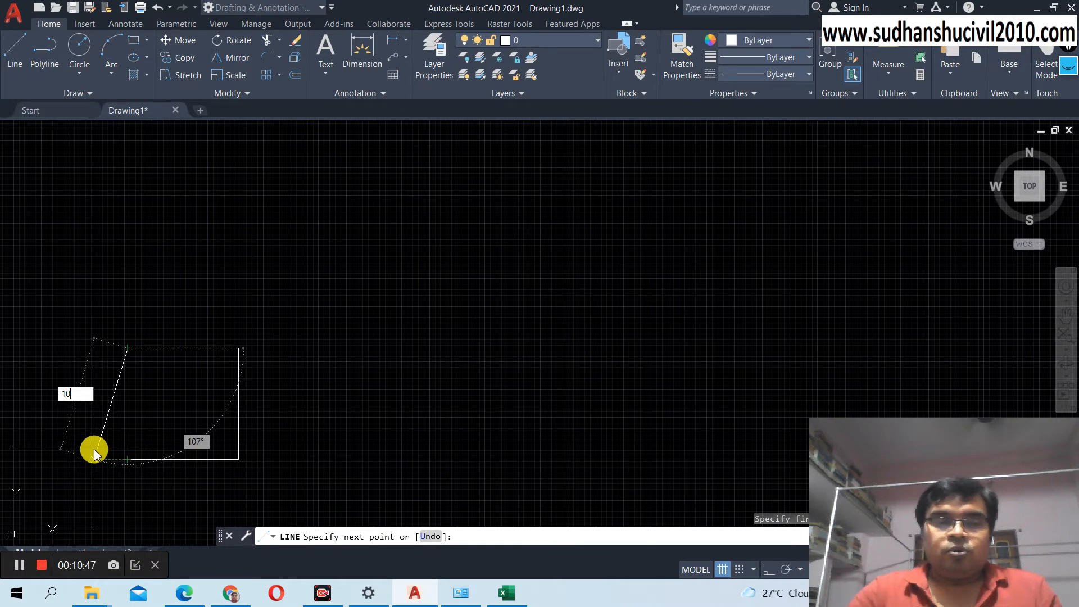
{"action": "key", "text": "Tab"}
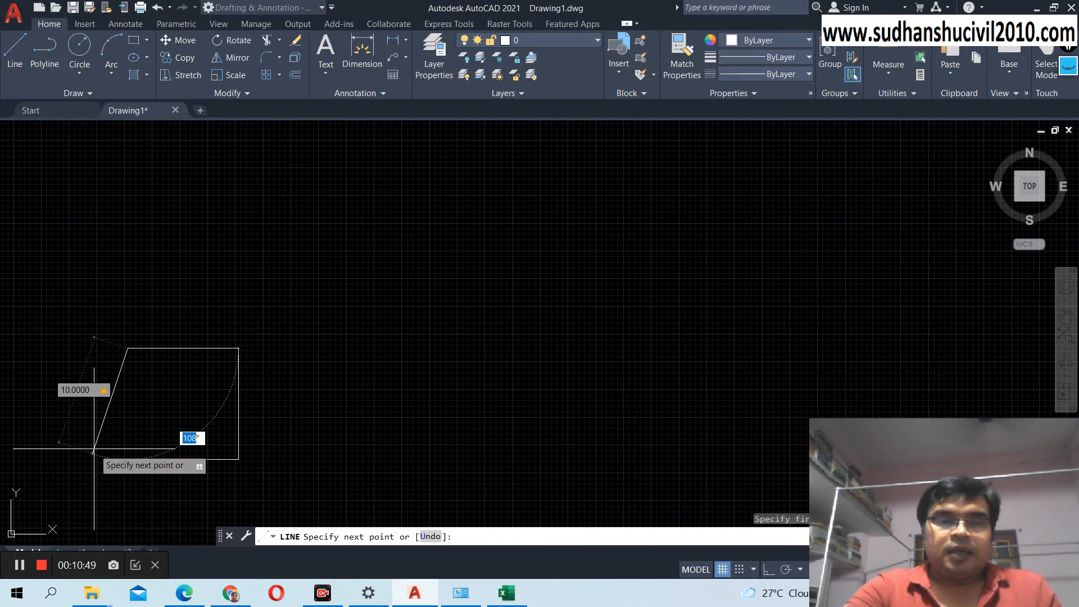
{"action": "type", "text": "90"}
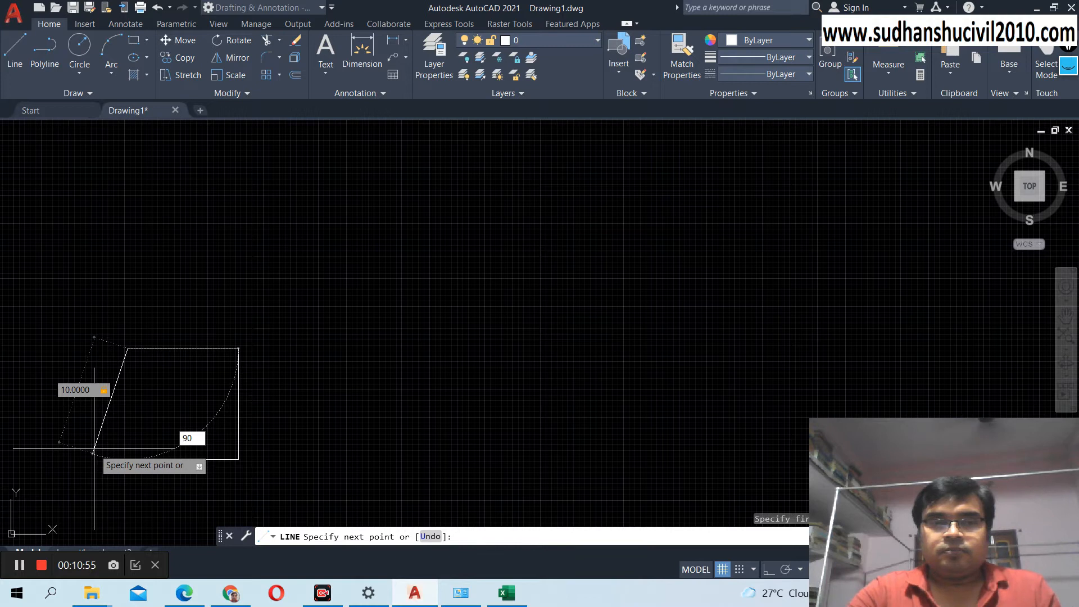
{"action": "key", "text": "Return"}
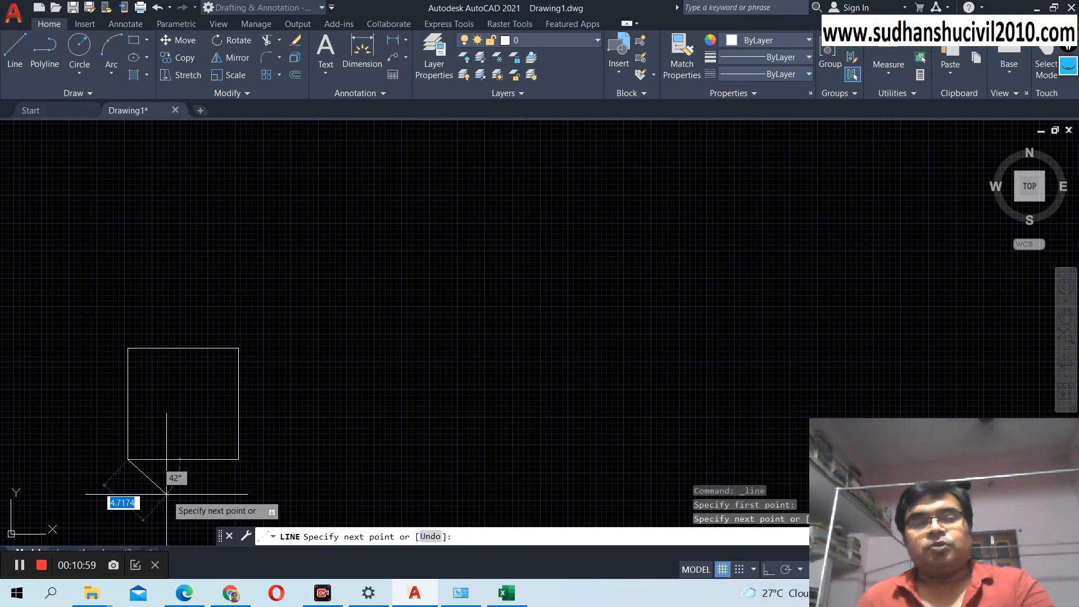
{"action": "key", "text": "Return"}
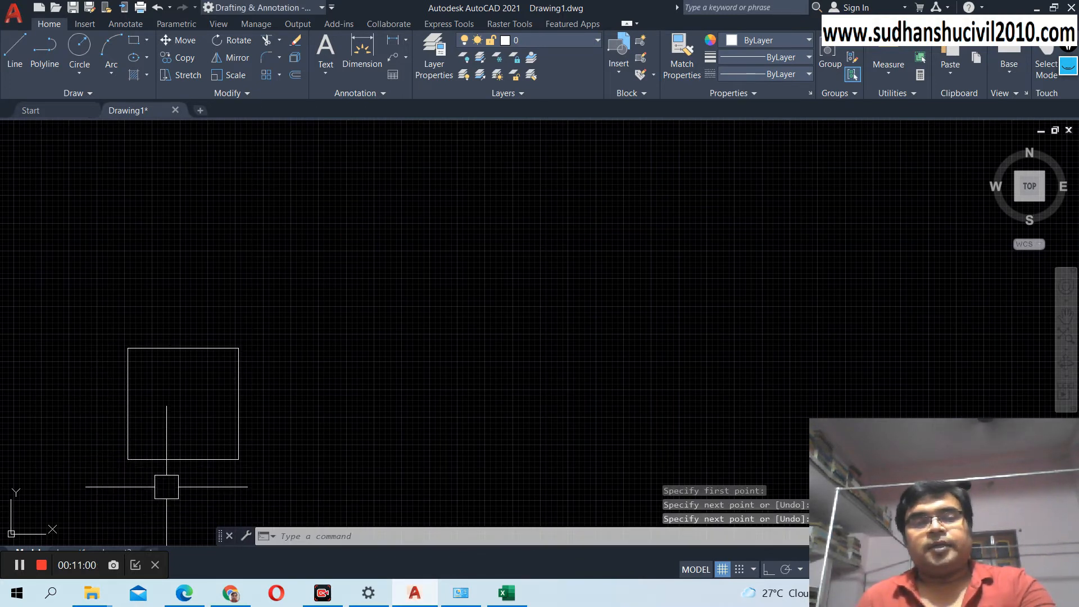
Select the square's four sides one by one to check whether they are separate objects, and clear the selection.
{"action": "left_click", "coordinate": [127, 396]}
{"action": "left_click", "coordinate": [209, 354]}
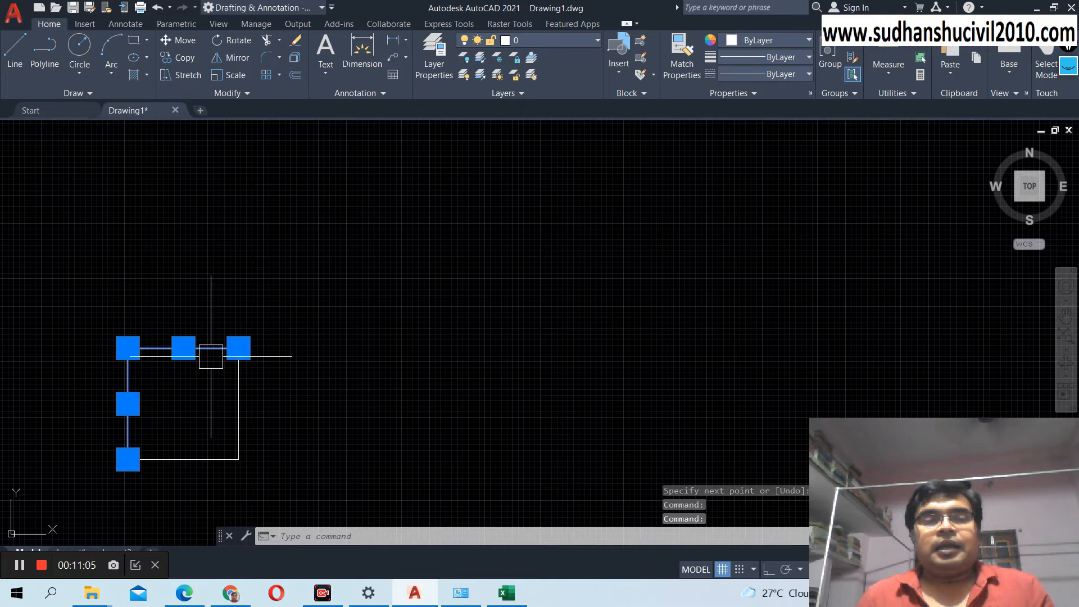
{"action": "left_click", "coordinate": [237, 425]}
{"action": "left_click", "coordinate": [183, 459]}
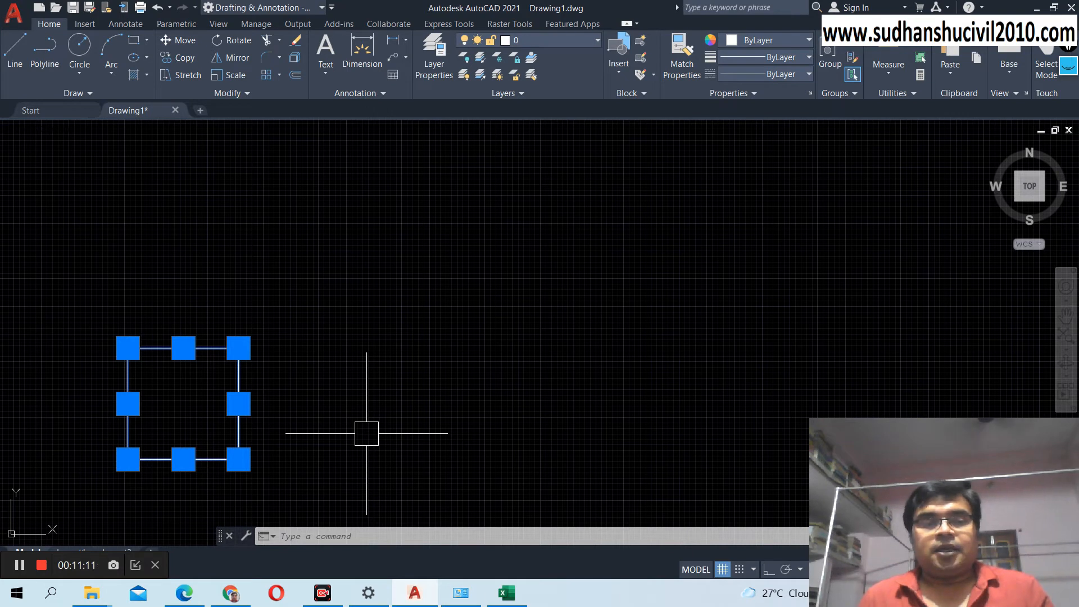
{"action": "key", "text": "Escape"}
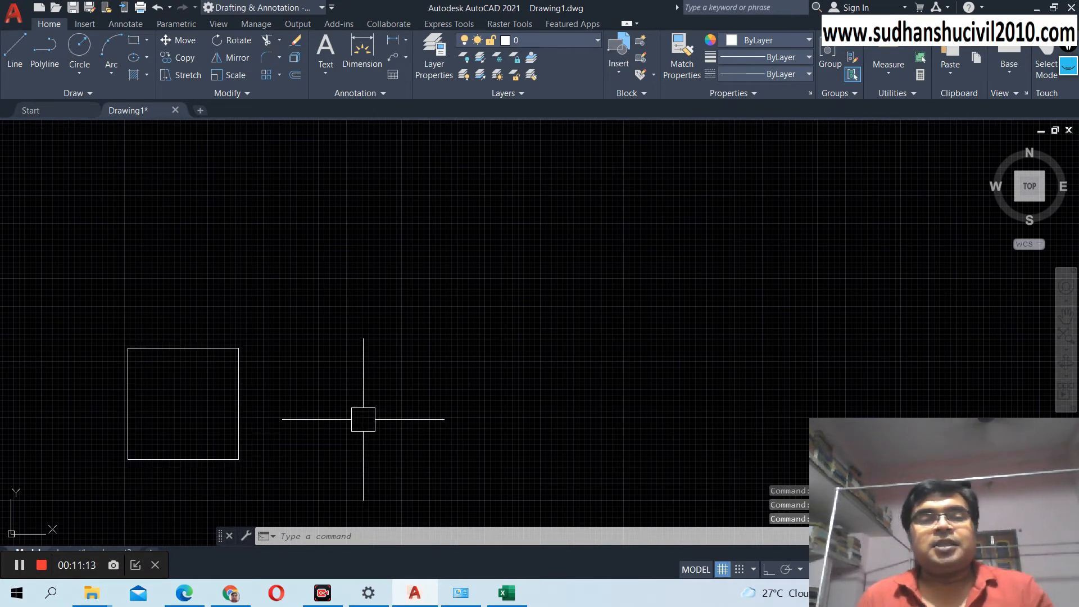
Try to draw a polyline segment 10 units long to the right of the square, and undo it.
{"action": "left_click", "coordinate": [48, 46]}
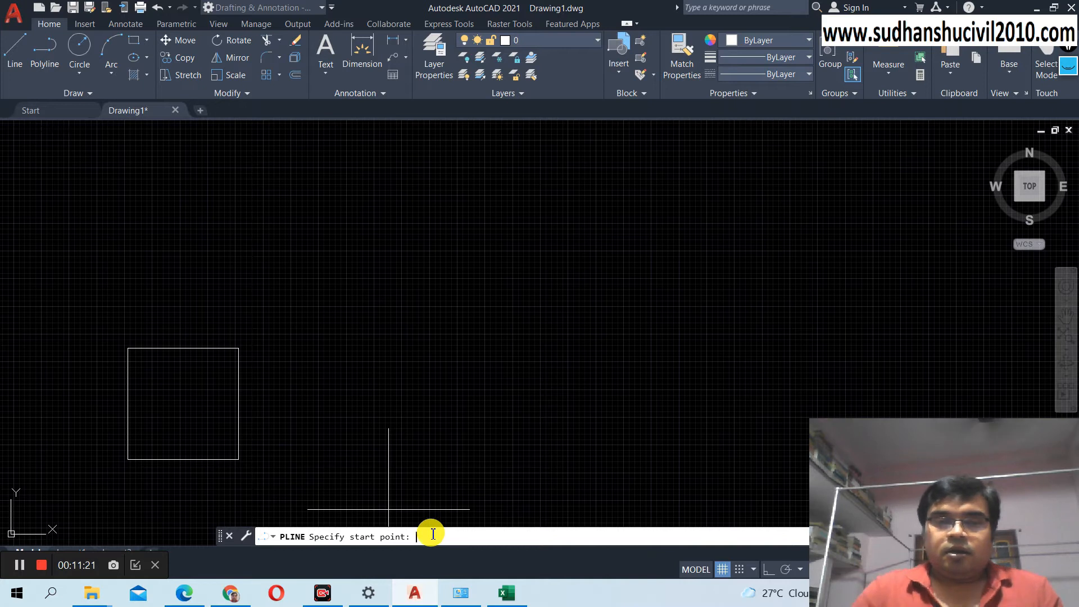
{"action": "left_click", "coordinate": [399, 438]}
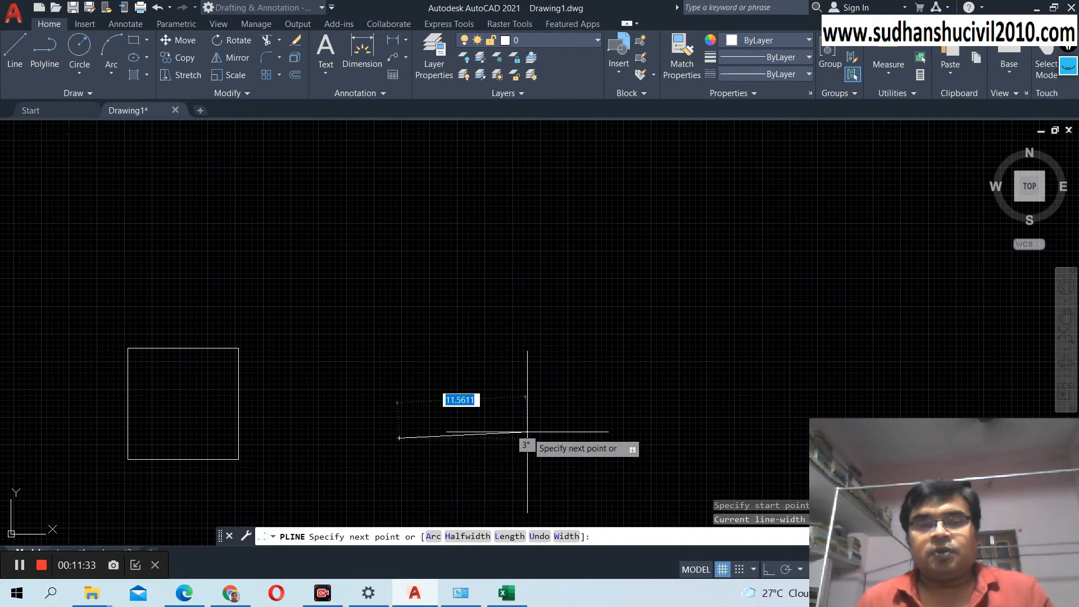
{"action": "type", "text": "10"}
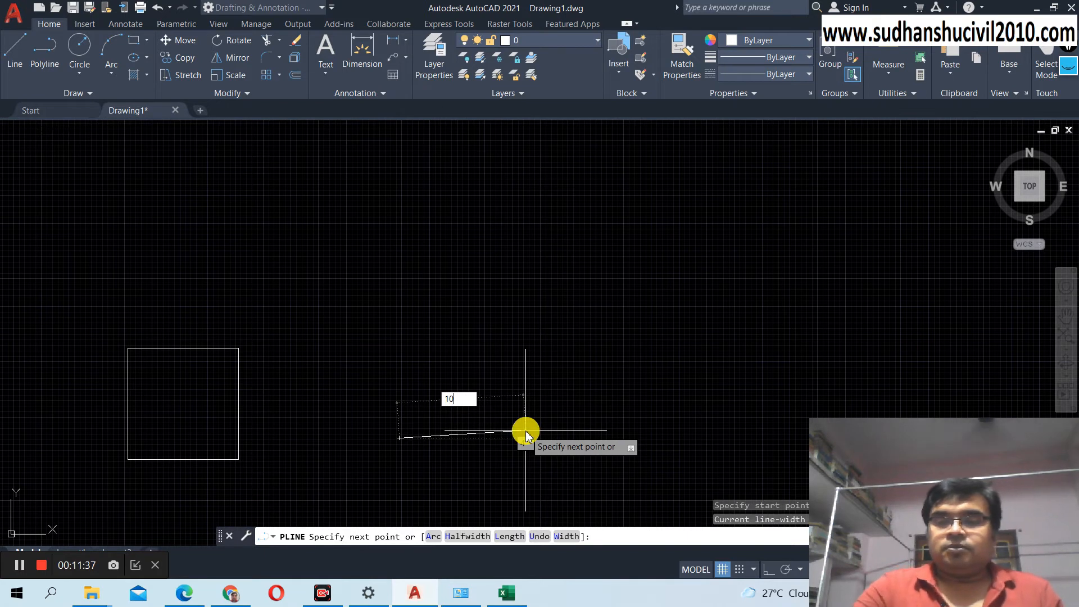
{"action": "key", "text": "Return"}
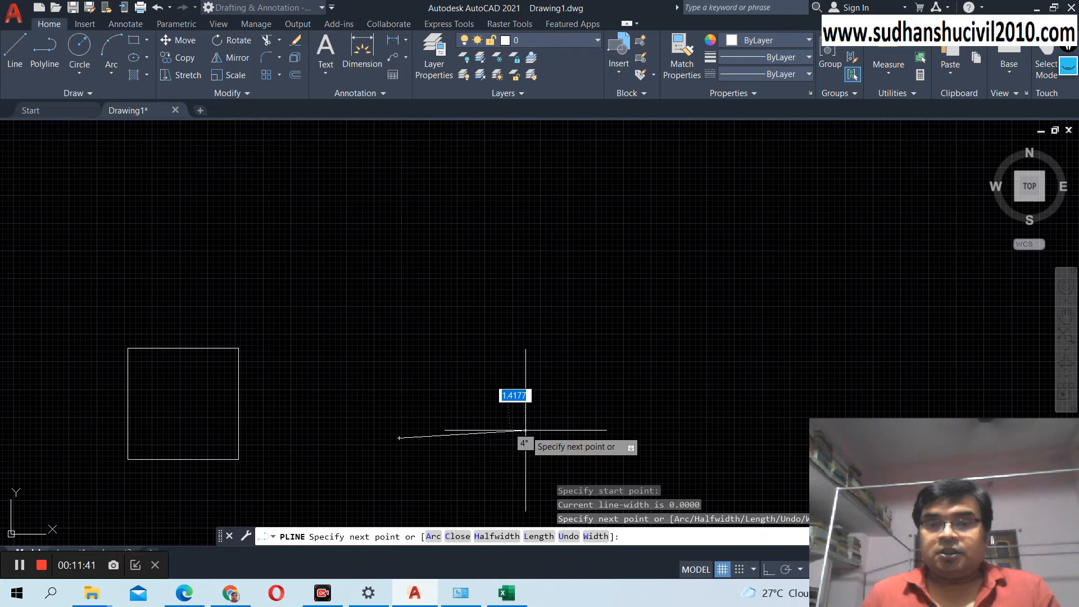
{"action": "left_click", "coordinate": [510, 431]}
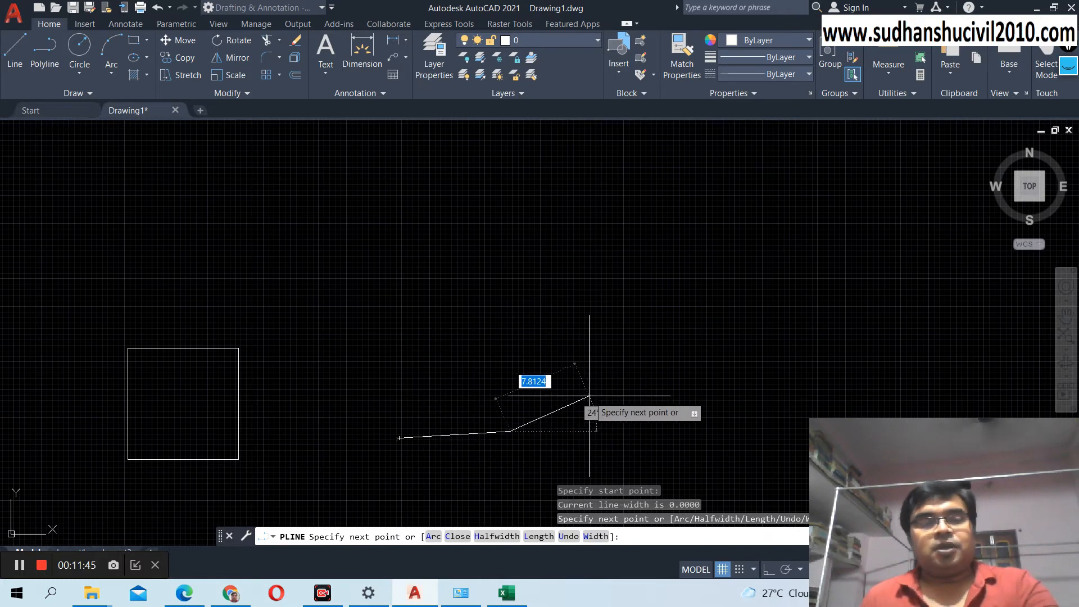
{"action": "key", "text": "Return"}
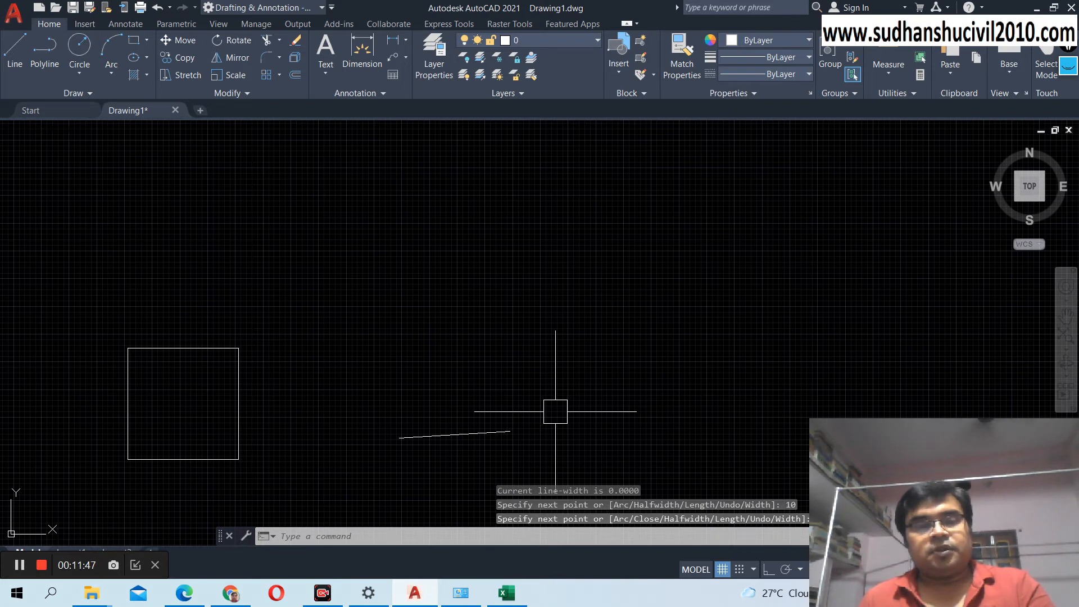
{"action": "key", "text": "ctrl+z"}
Start a second square right of the first with the LINE command, drawing its lower side 10 units long at 0°.
{"action": "left_click", "coordinate": [25, 45]}
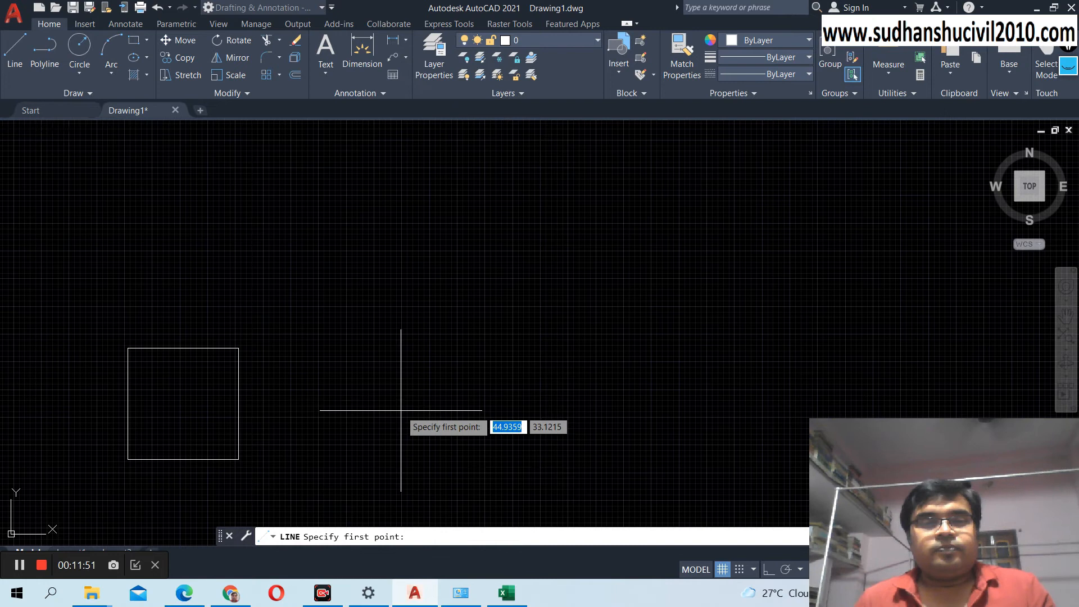
{"action": "left_click", "coordinate": [401, 432]}
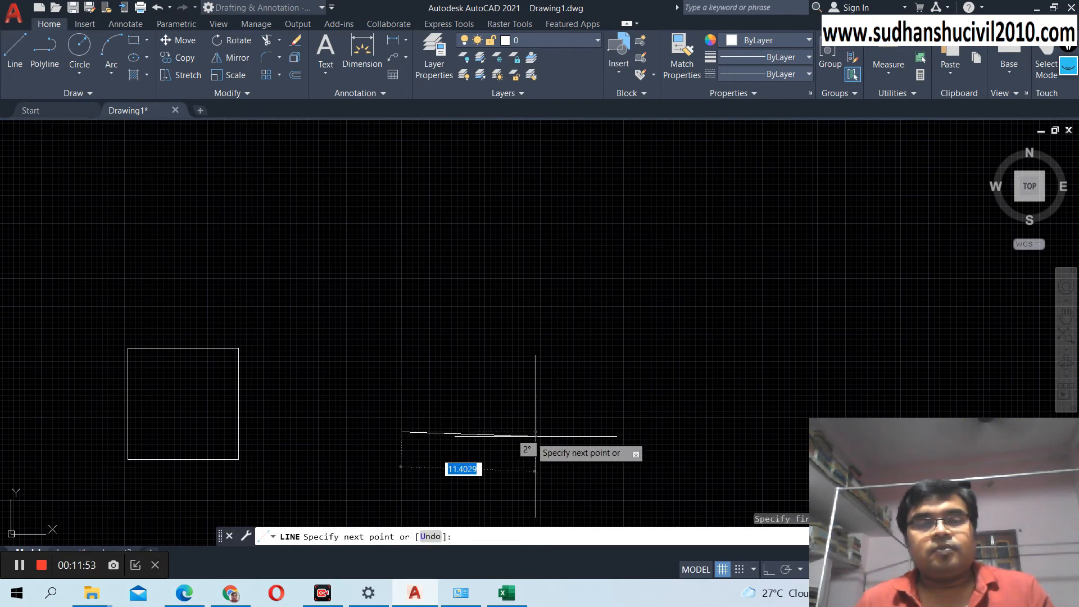
{"action": "type", "text": "10"}
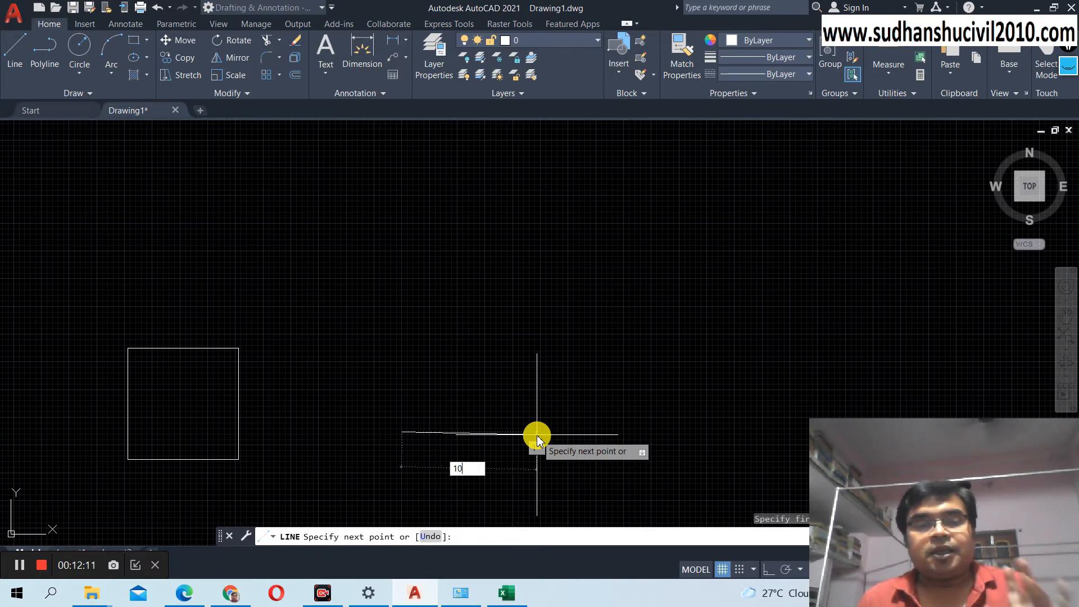
{"action": "key", "text": "Tab"}
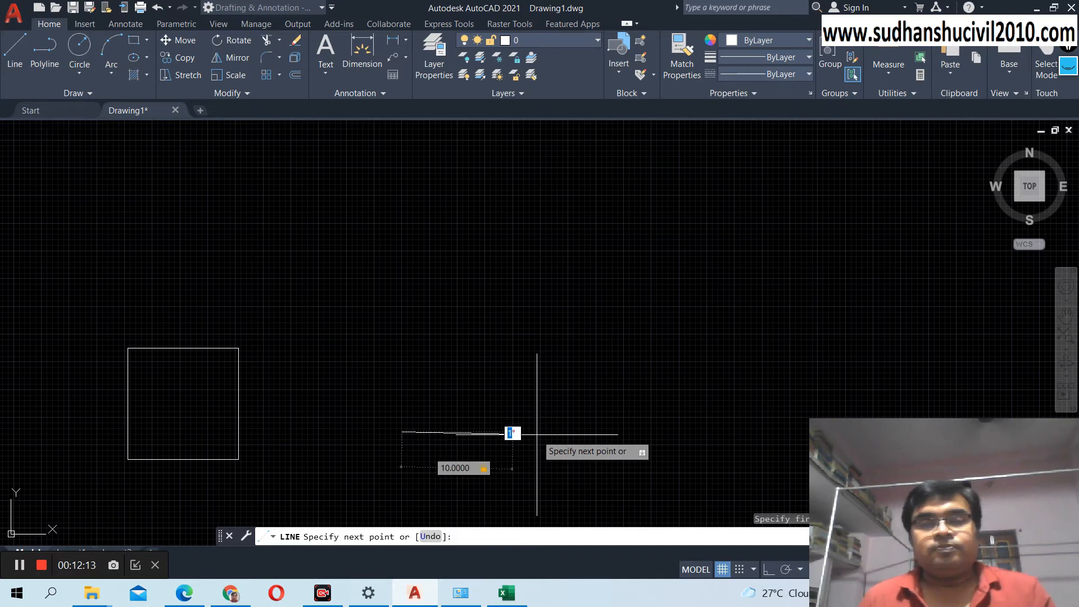
{"action": "type", "text": "0"}
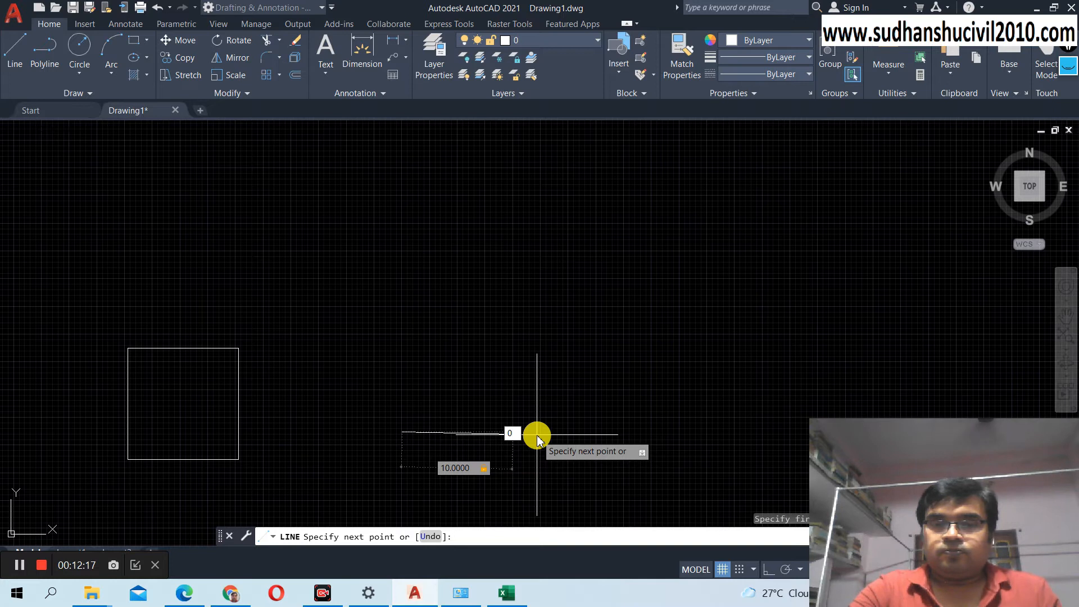
{"action": "key", "text": "Return"}
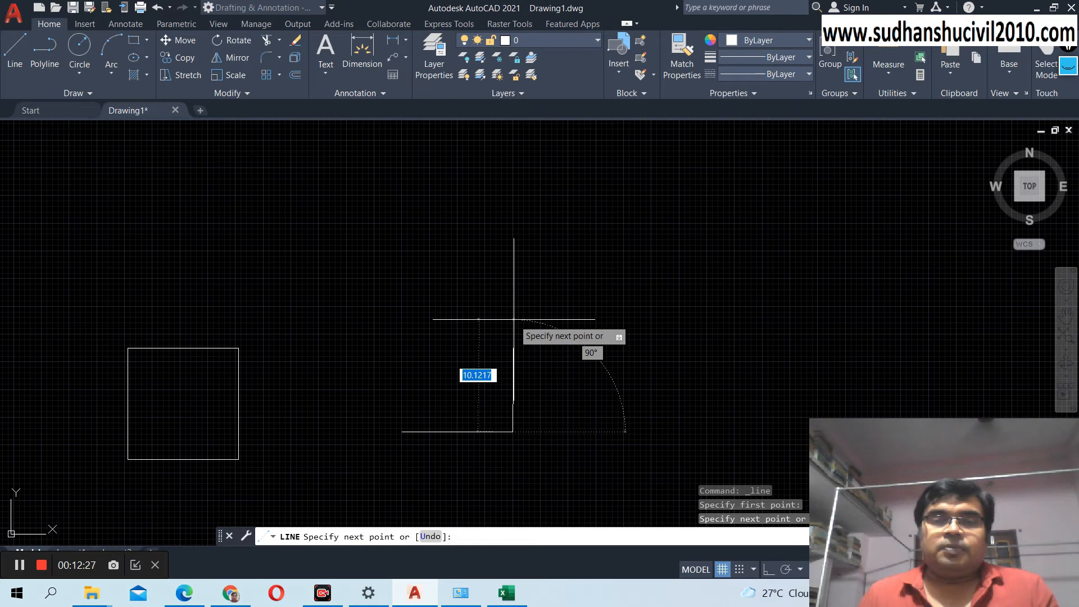
Draw the second square's right side upward, 10 units long at 90°.
{"action": "type", "text": "10"}
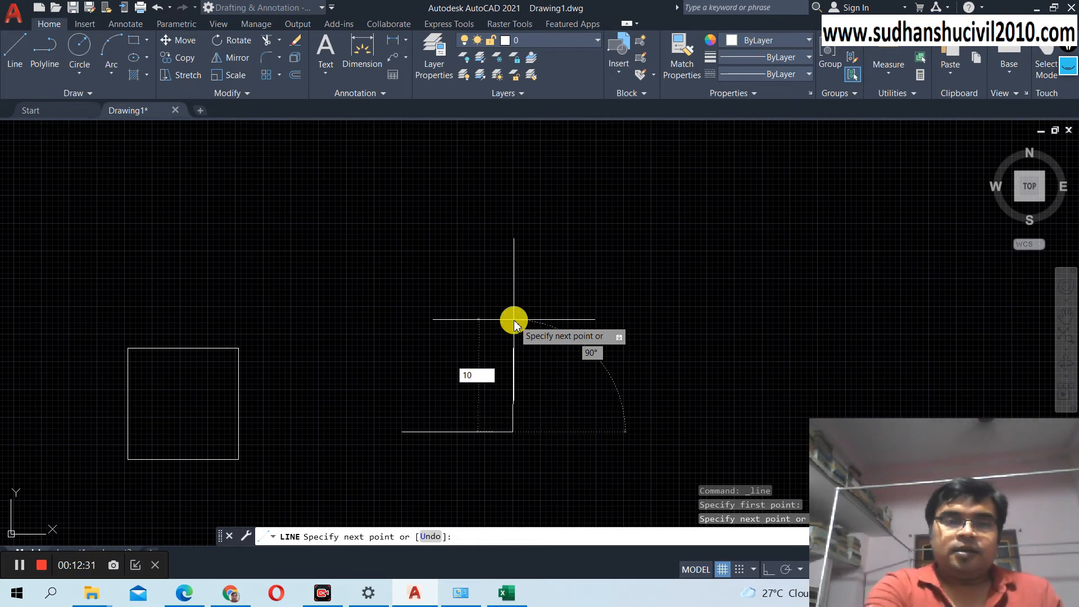
{"action": "key", "text": "Tab"}
{"action": "type", "text": "90"}
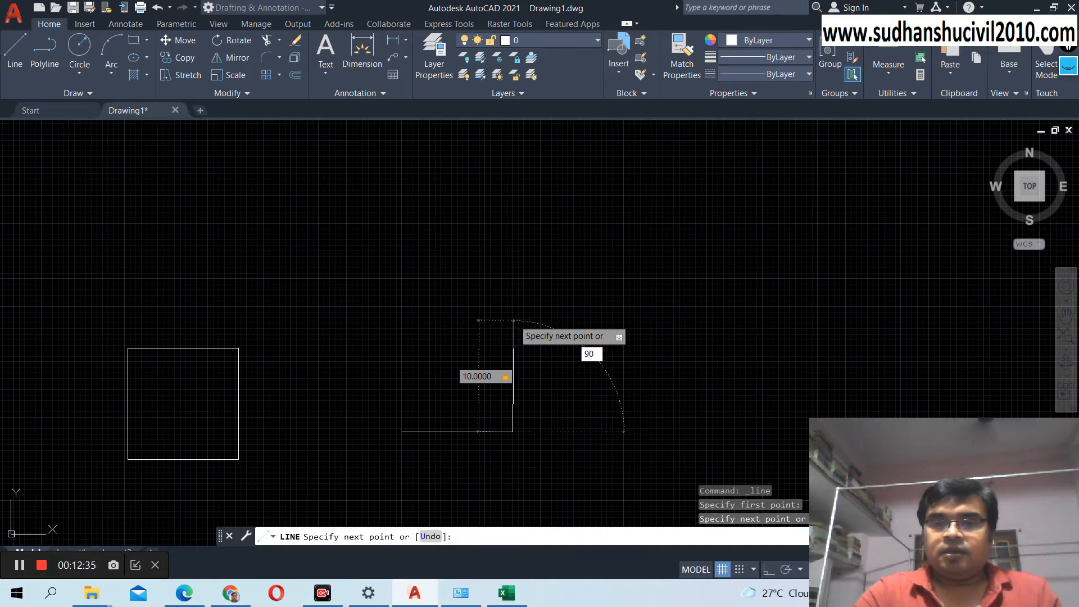
{"action": "key", "text": "Return"}
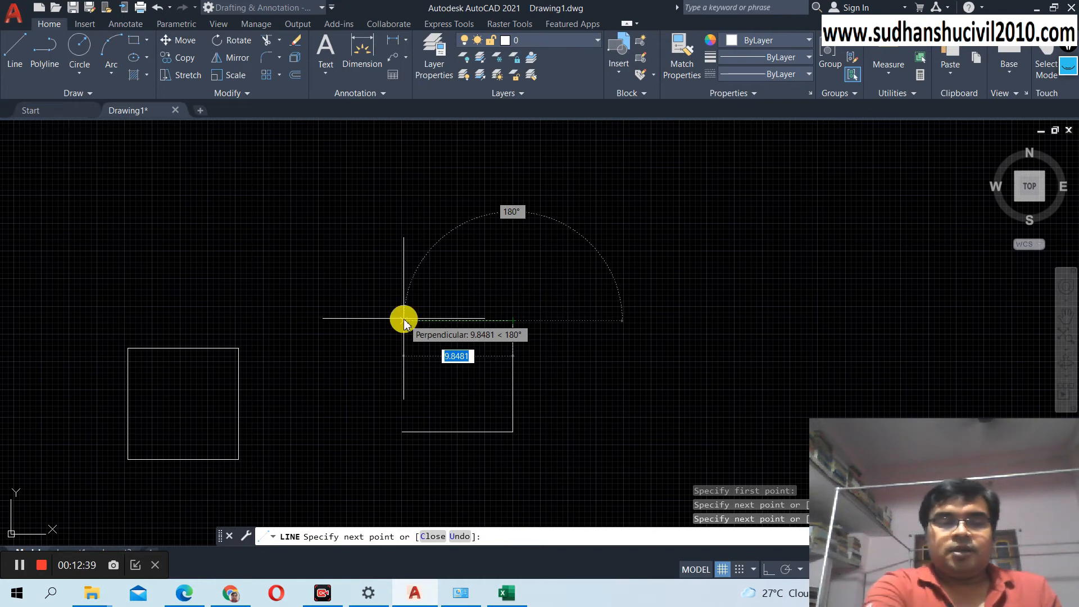
Draw the second square's upper side toward the left, 10 units long at 180°.
{"action": "type", "text": "10"}
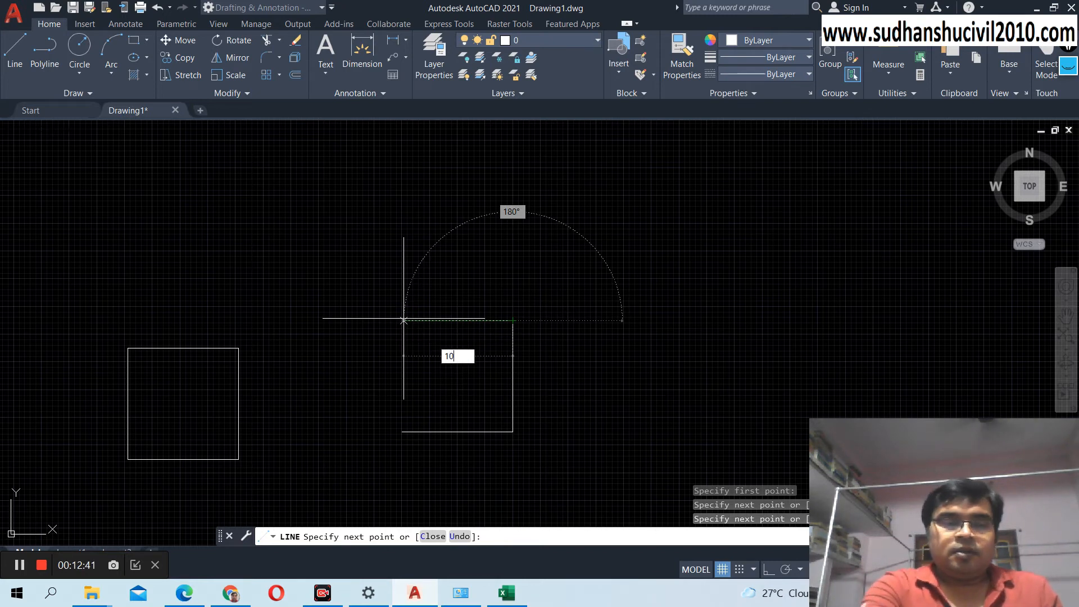
{"action": "key", "text": "Tab"}
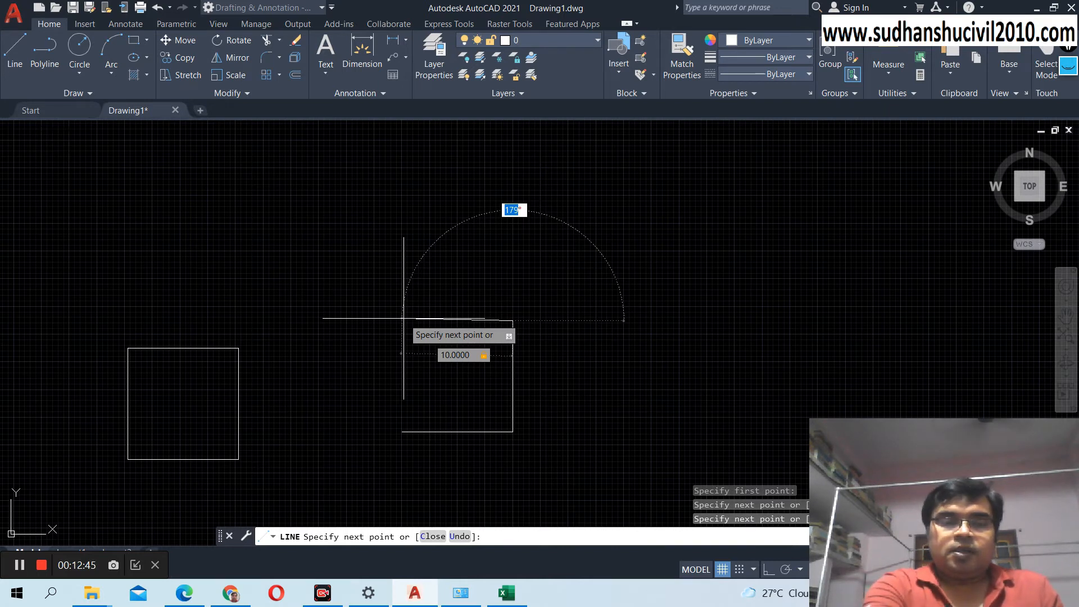
{"action": "type", "text": "180"}
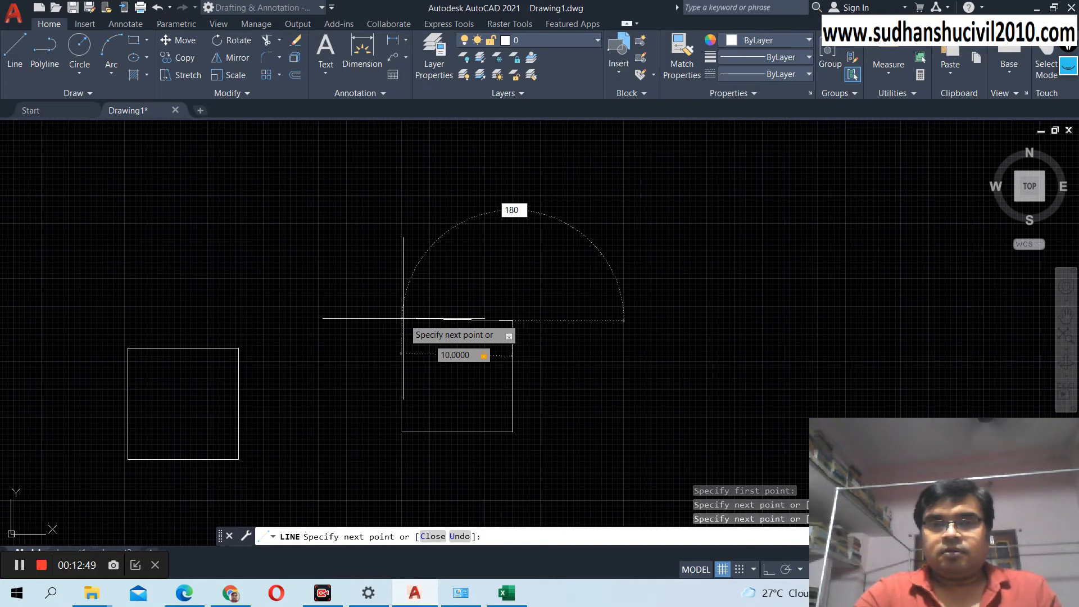
{"action": "key", "text": "Return"}
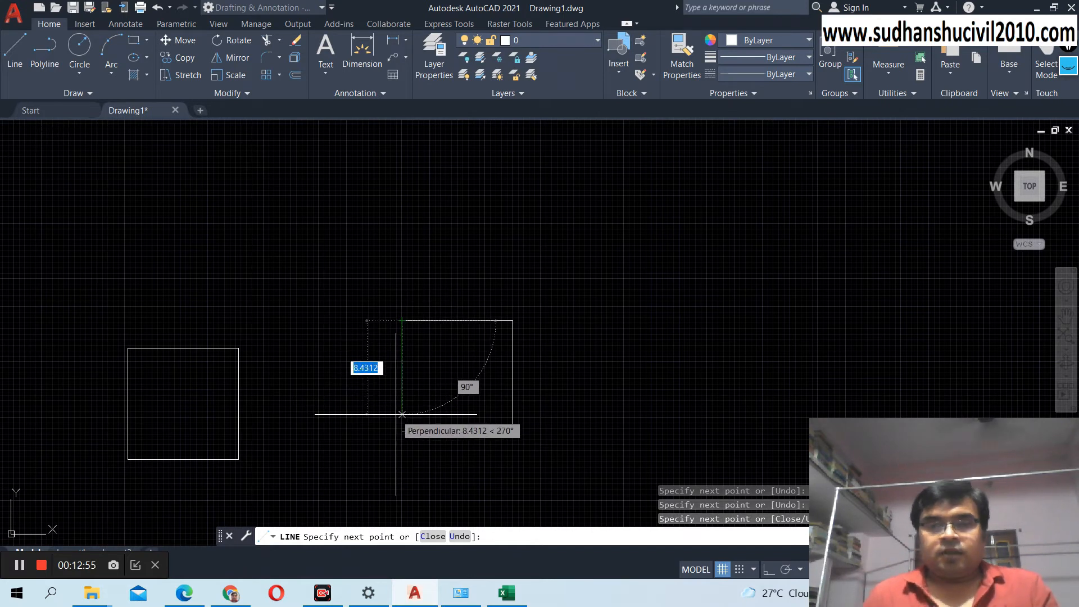
Close the second square with a left side 10 units long at 90°, drawn downward, and end the LINE command.
{"action": "type", "text": "1"}
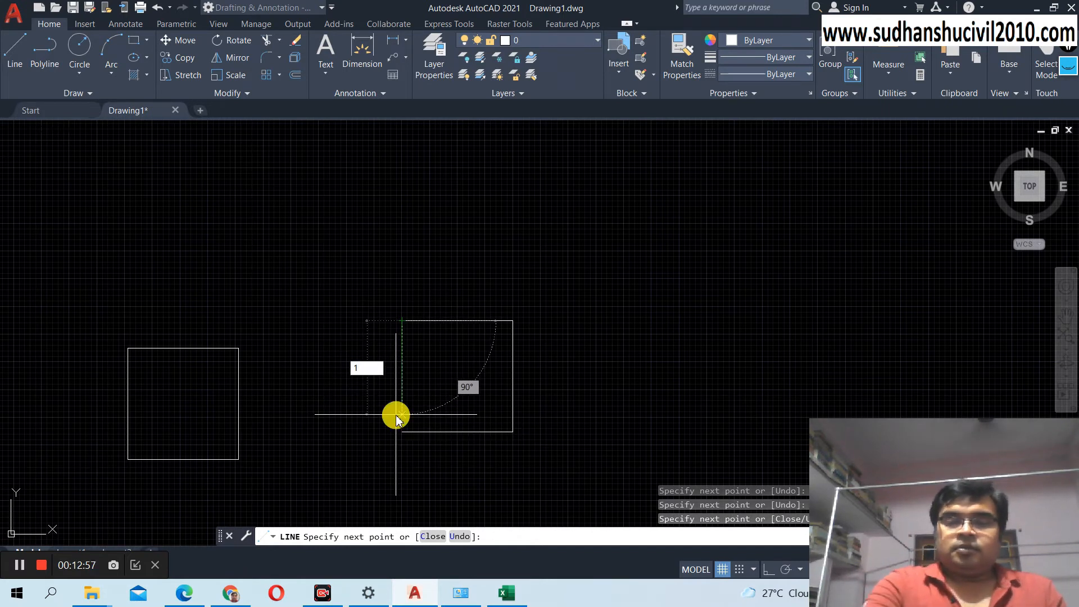
{"action": "type", "text": "0"}
{"action": "key", "text": "Tab"}
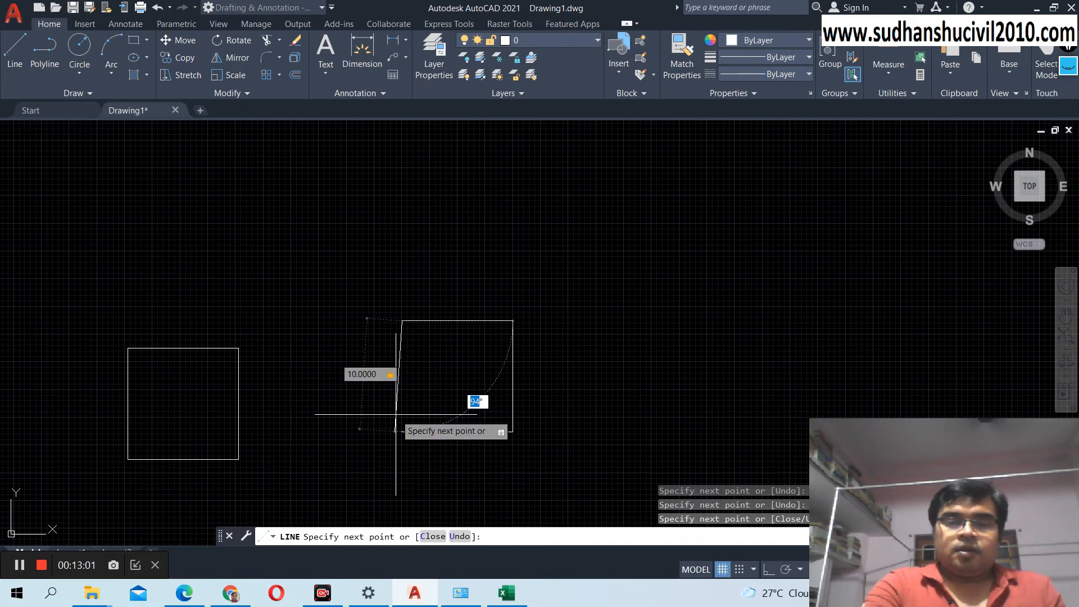
{"action": "type", "text": "90"}
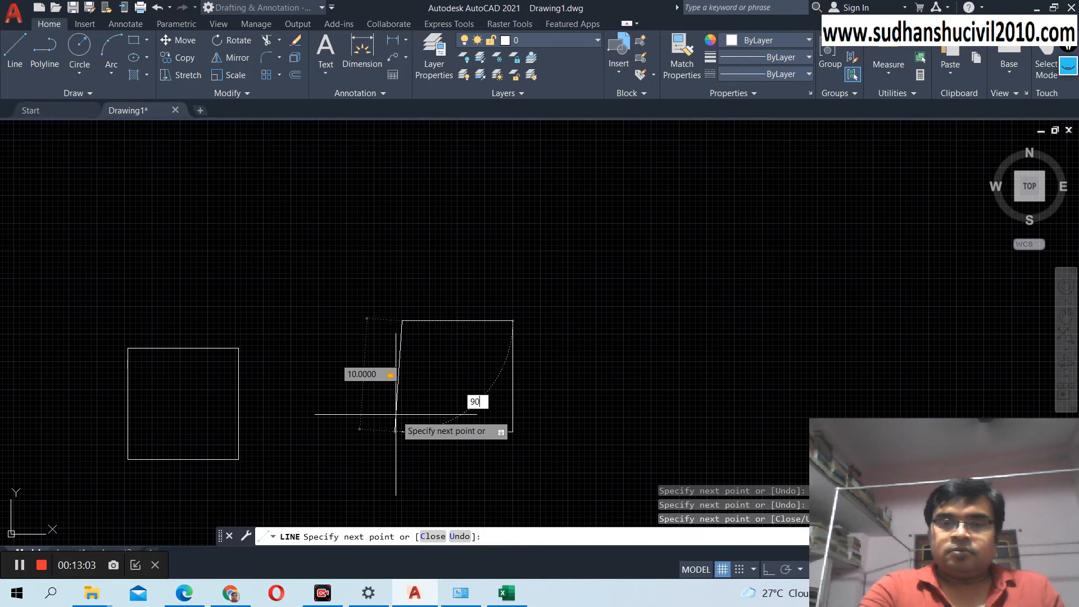
{"action": "key", "text": "Return"}
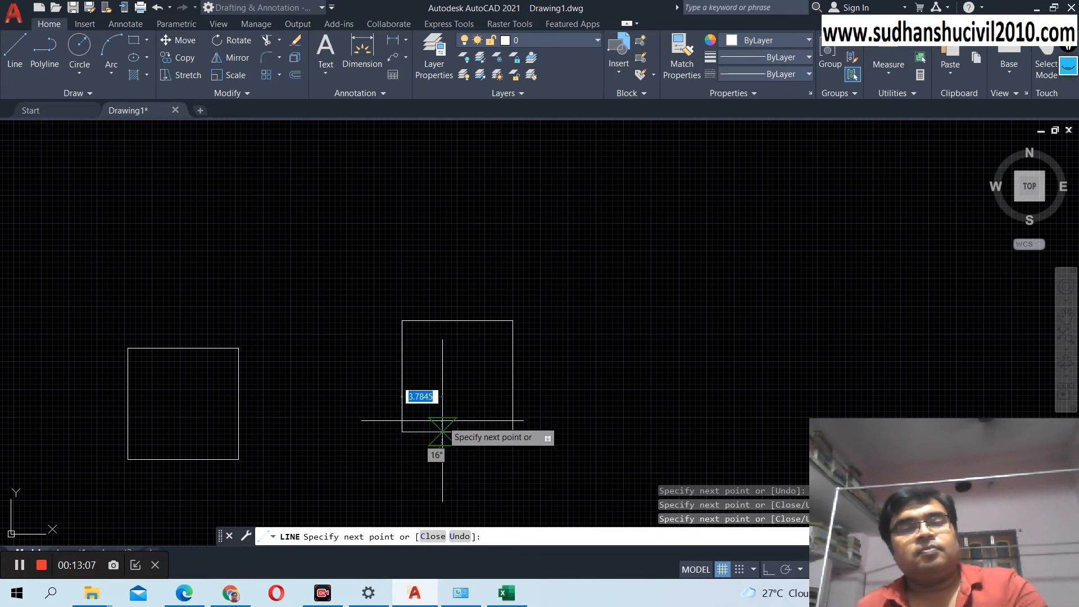
{"action": "key", "text": "Return"}
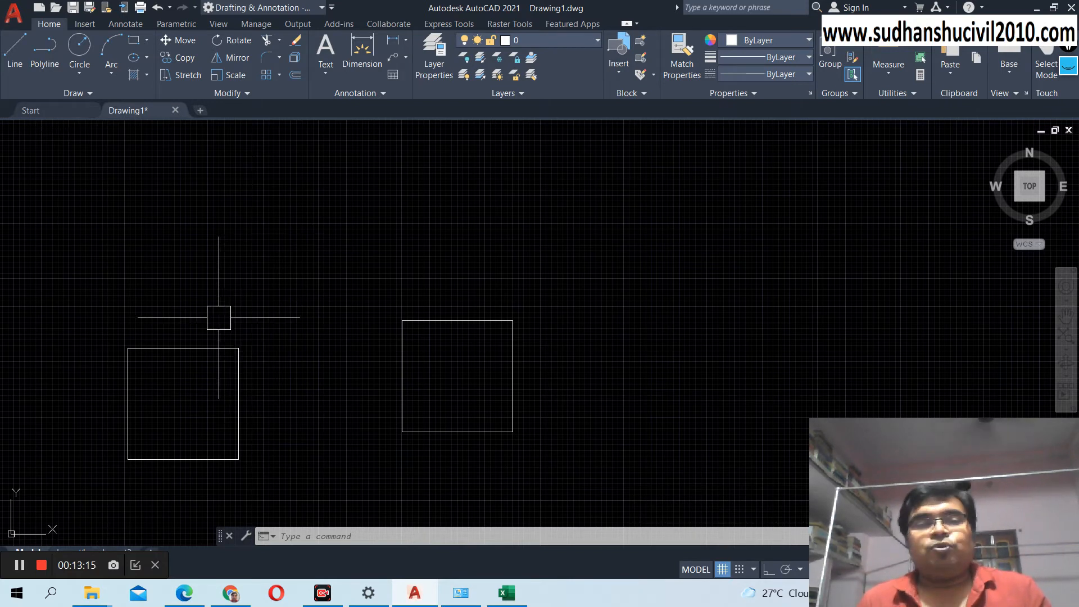
Select the first square's four sides one by one to check whether they are separate objects, and clear the selection.
{"action": "left_click", "coordinate": [183, 347]}
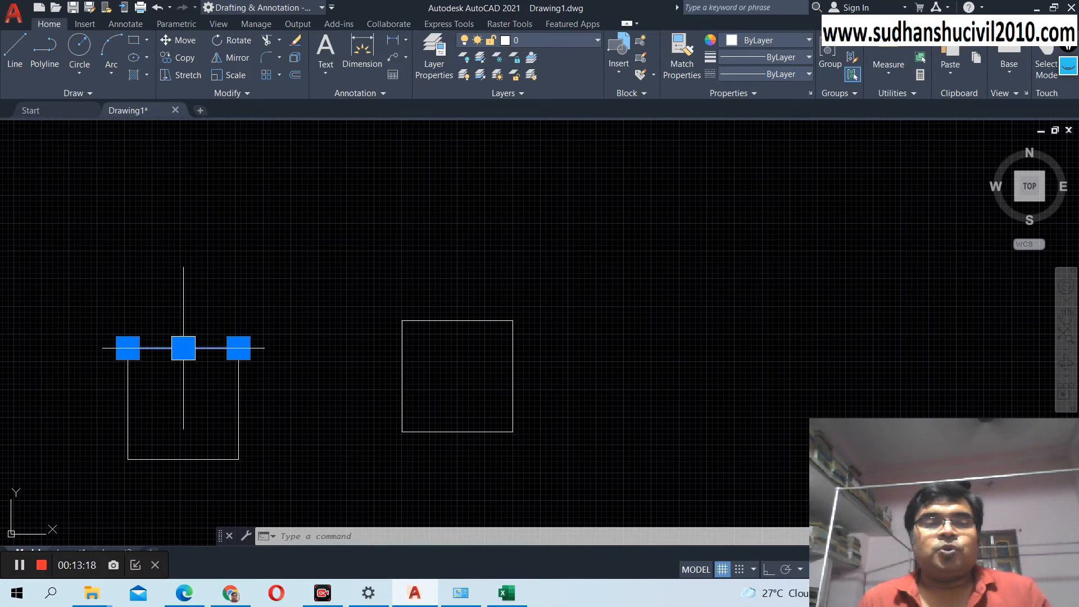
{"action": "left_click", "coordinate": [242, 424]}
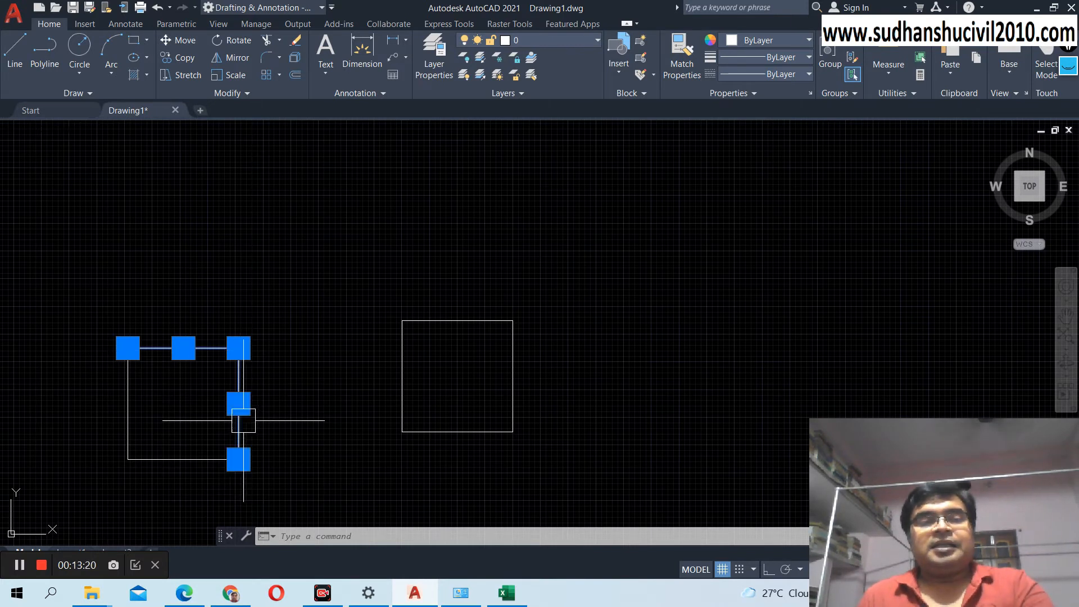
{"action": "left_click", "coordinate": [185, 458]}
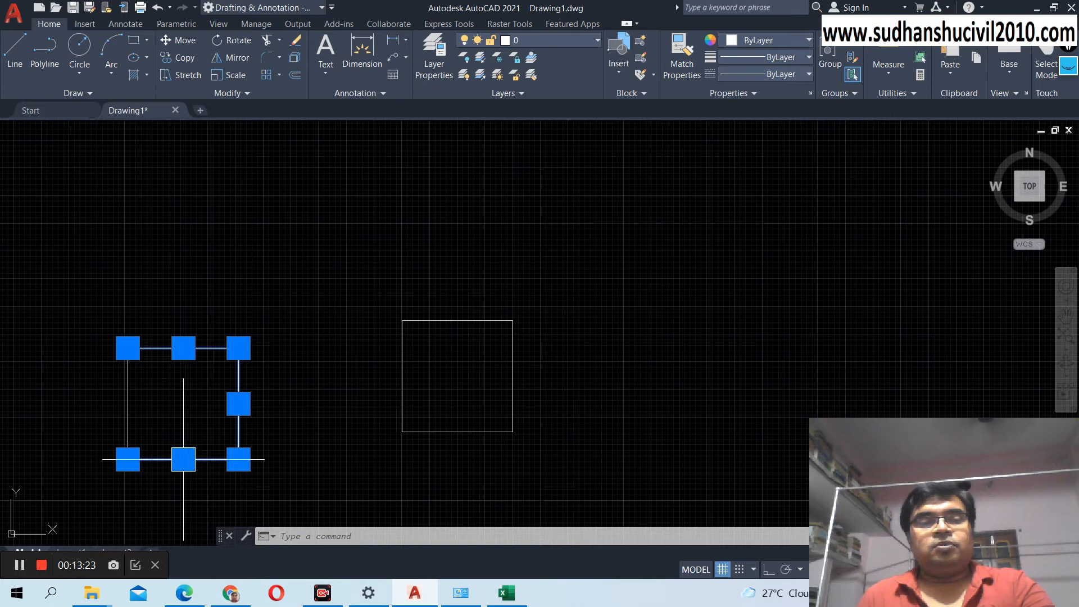
{"action": "left_click", "coordinate": [138, 403]}
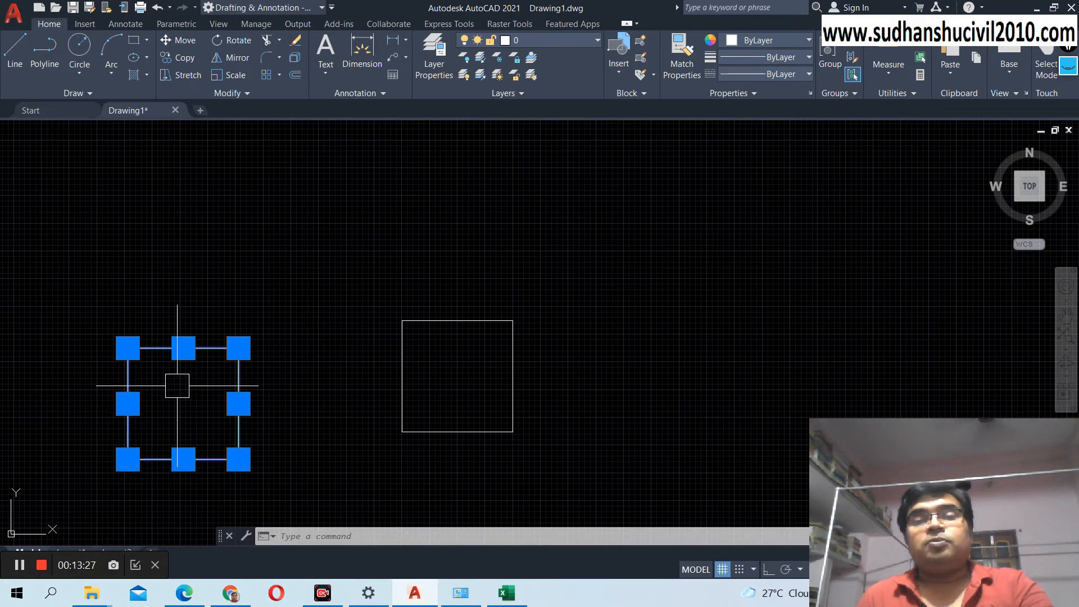
{"action": "key", "text": "Escape"}
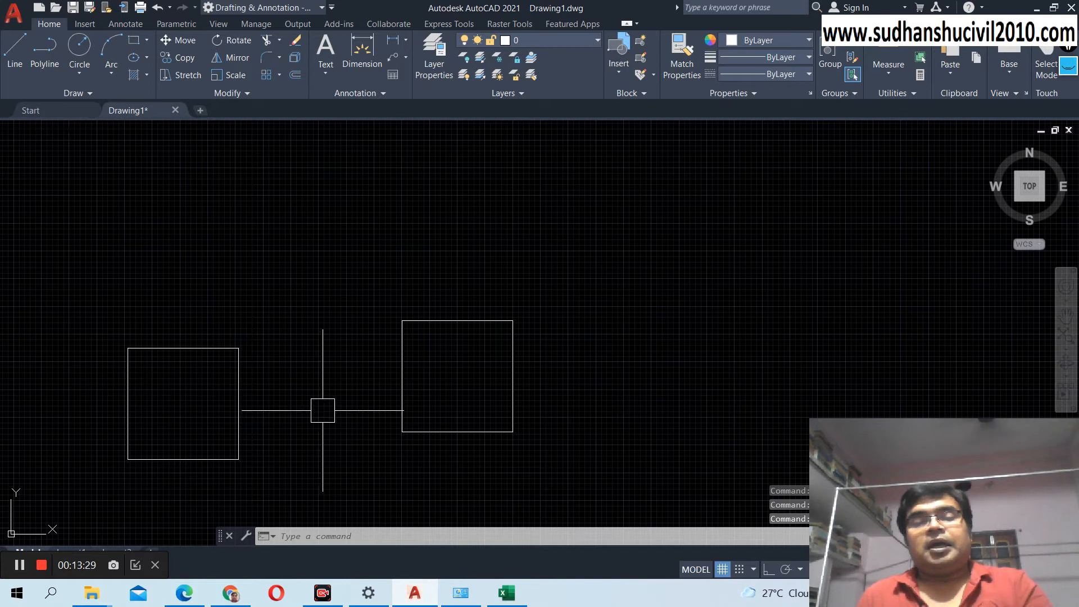
Select individual sides of the second square to check whether they are separate objects, clearing the selection after each check.
{"action": "left_click", "coordinate": [401, 371]}
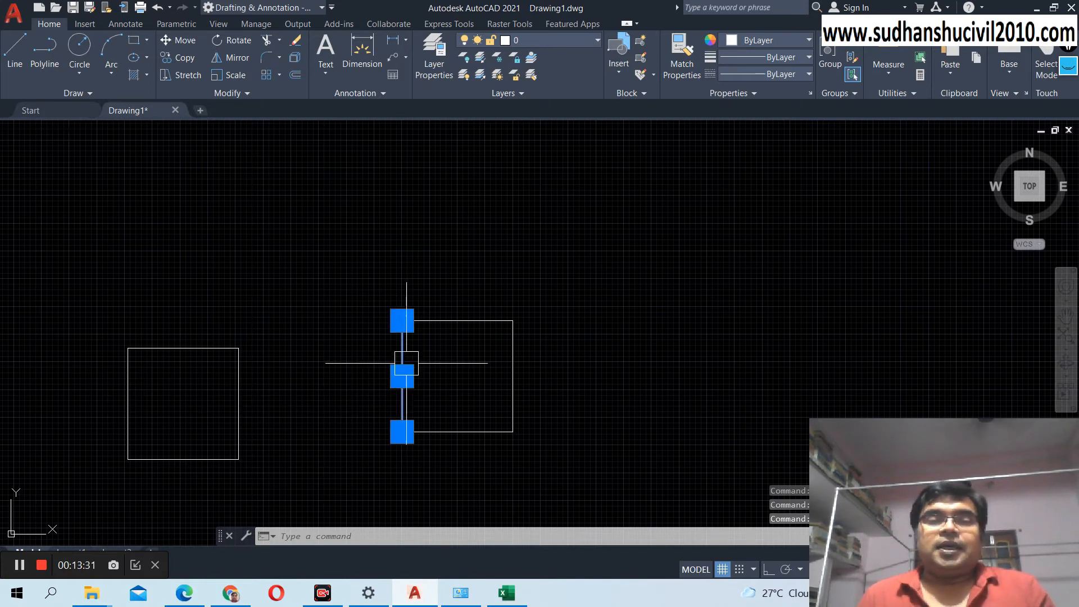
{"action": "left_click", "coordinate": [458, 320]}
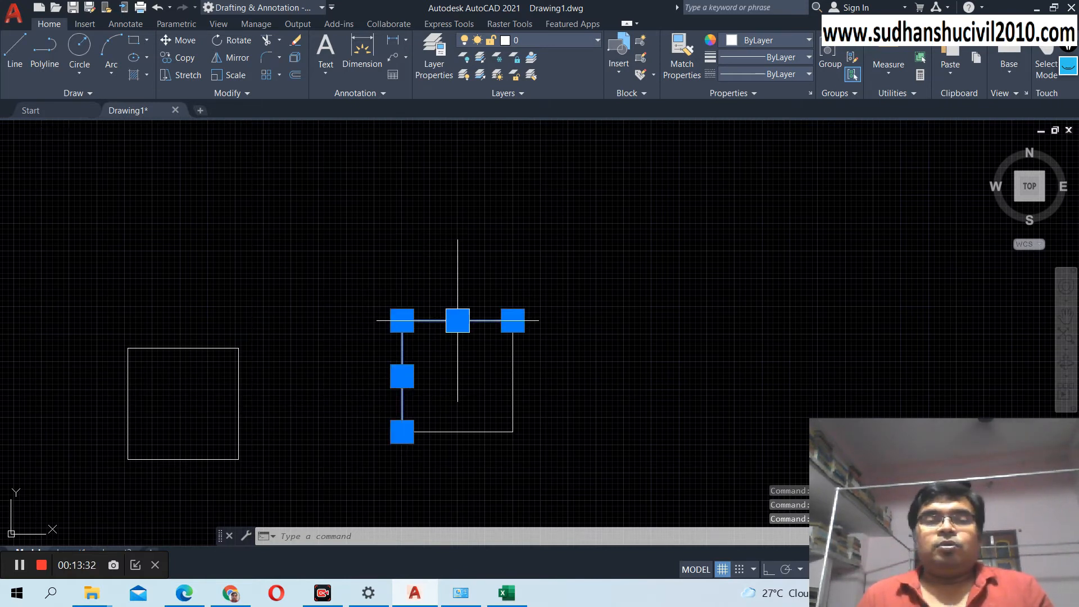
{"action": "left_click", "coordinate": [512, 393]}
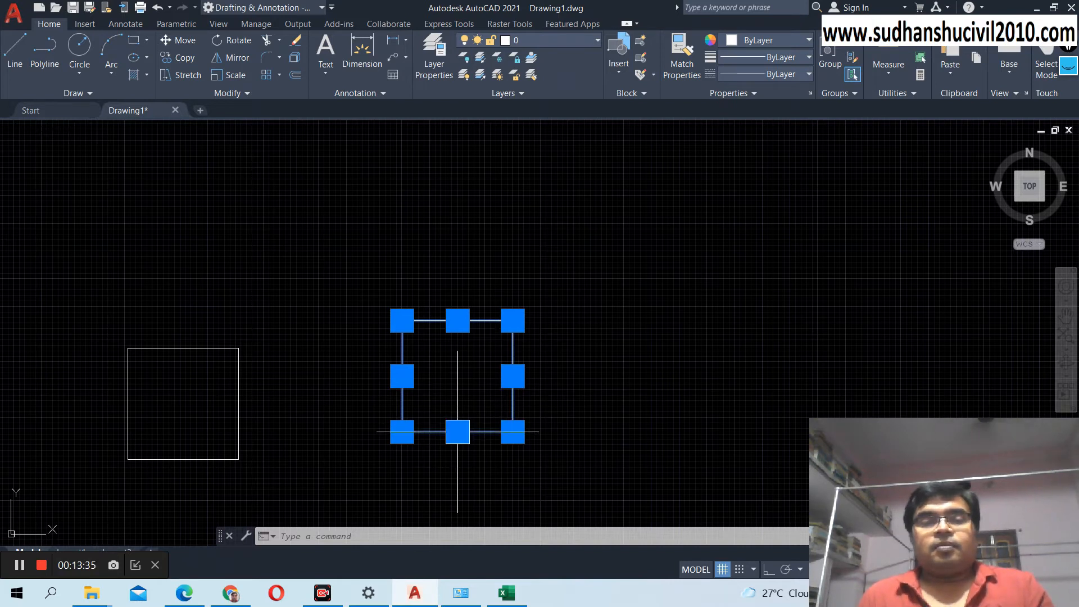
{"action": "key", "text": "Escape"}
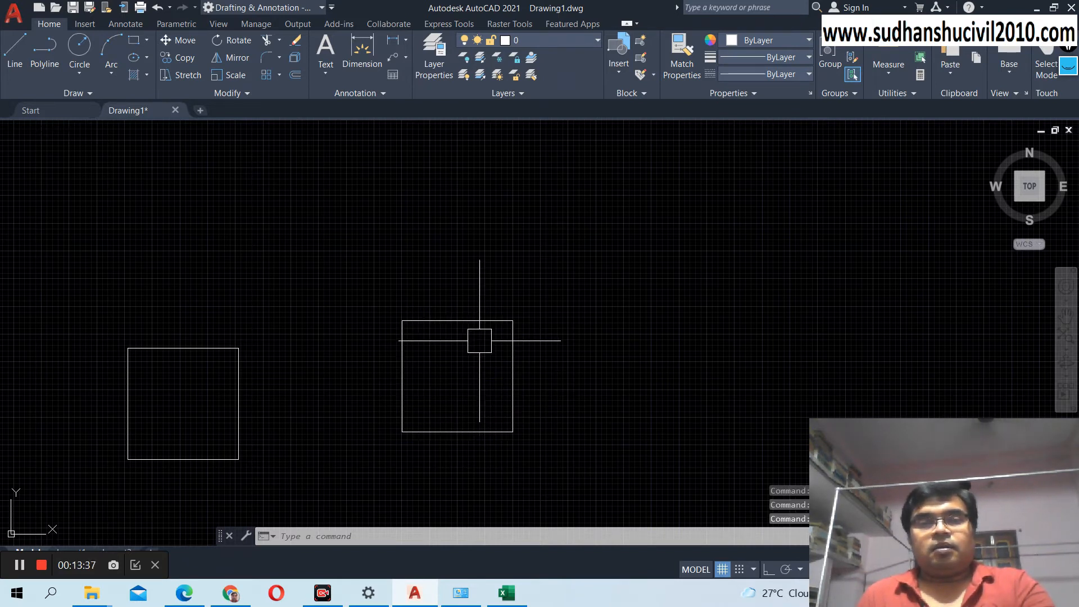
{"action": "left_click", "coordinate": [478, 318]}
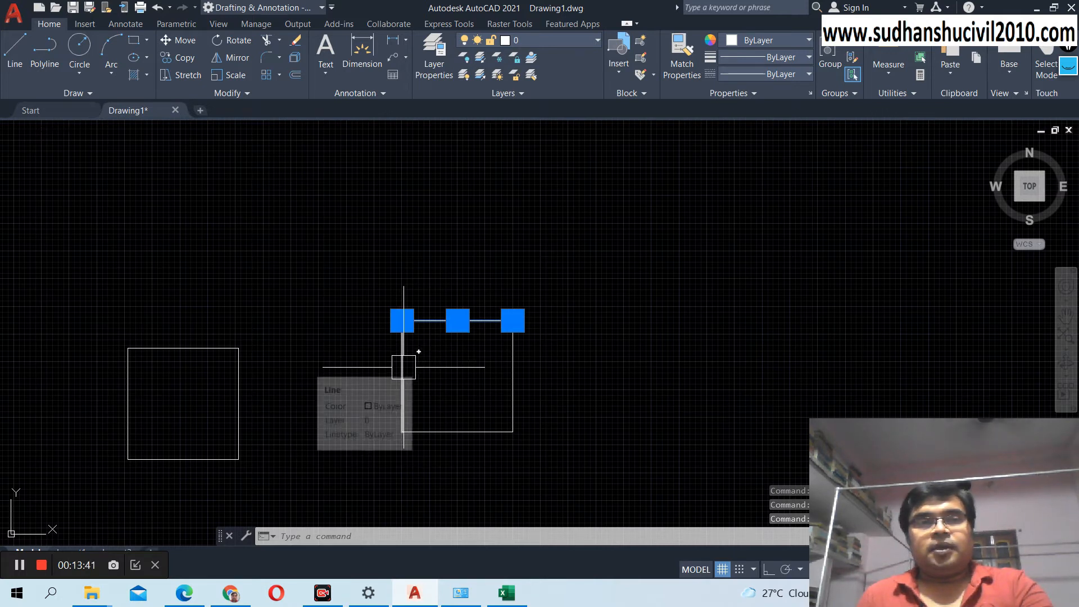
{"action": "left_click", "coordinate": [402, 369]}
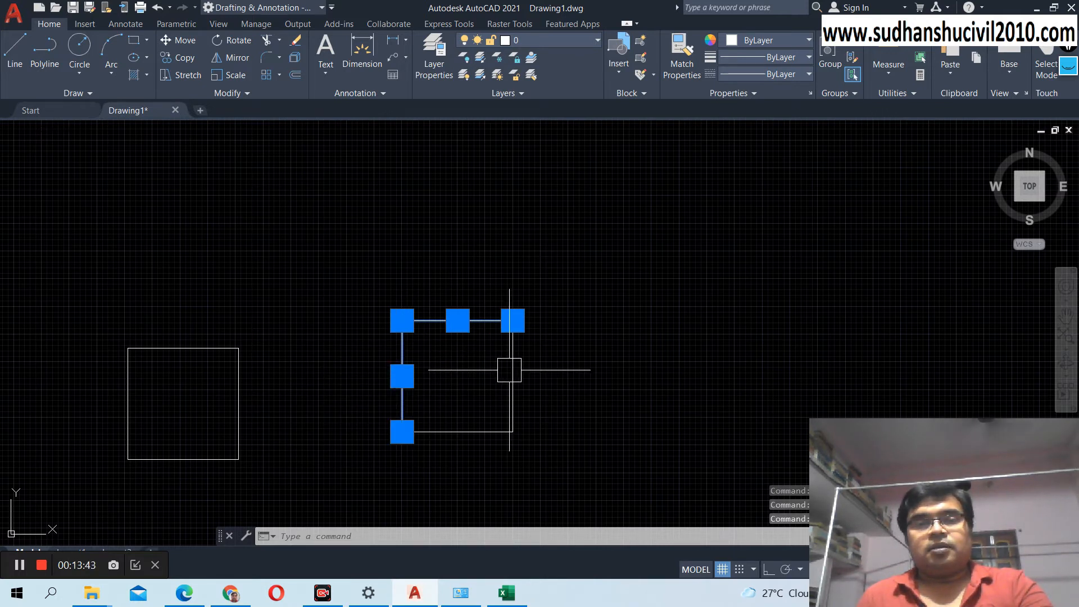
{"action": "key", "text": "Escape"}
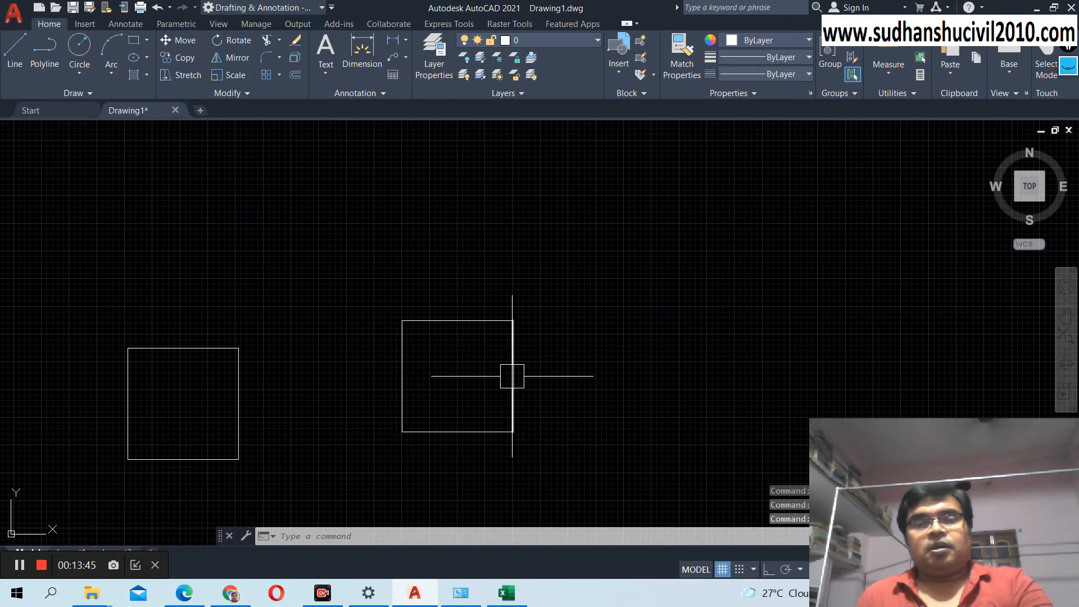
{"action": "left_click", "coordinate": [487, 320]}
{"action": "key", "text": "Escape"}
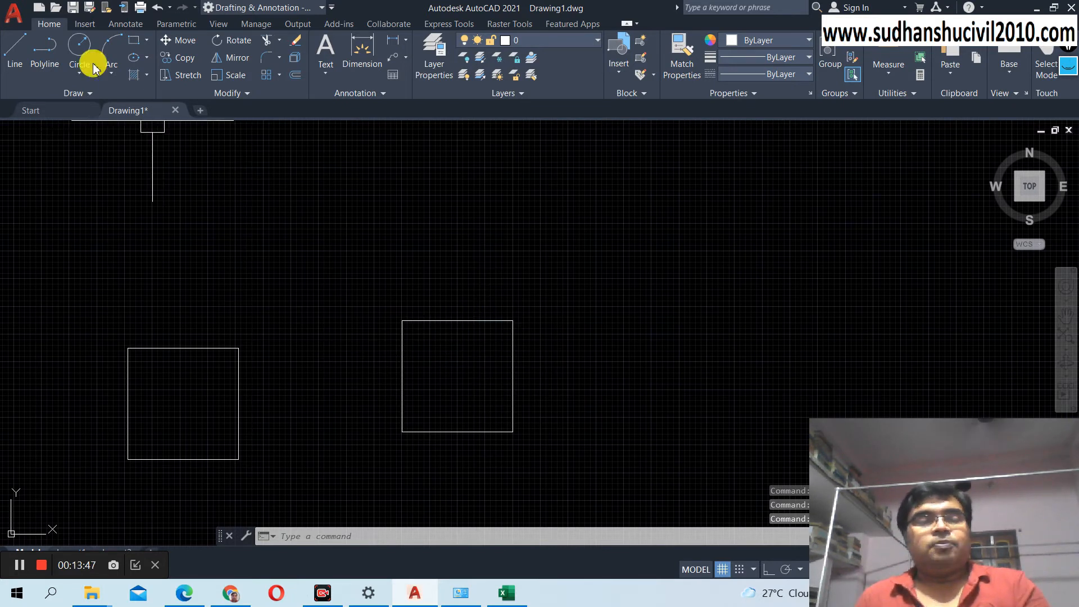
Draw a freehand four-sided closed polyline beside the second square, its slanted left side about 13.4 units long, and end the command.
{"action": "left_click", "coordinate": [44, 55]}
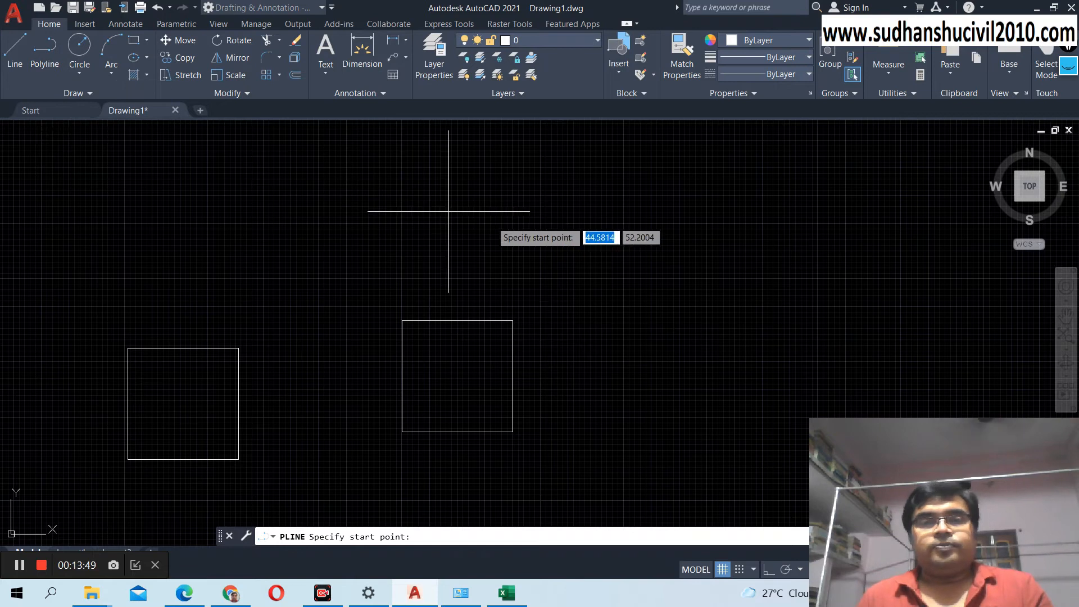
{"action": "left_click", "coordinate": [612, 244]}
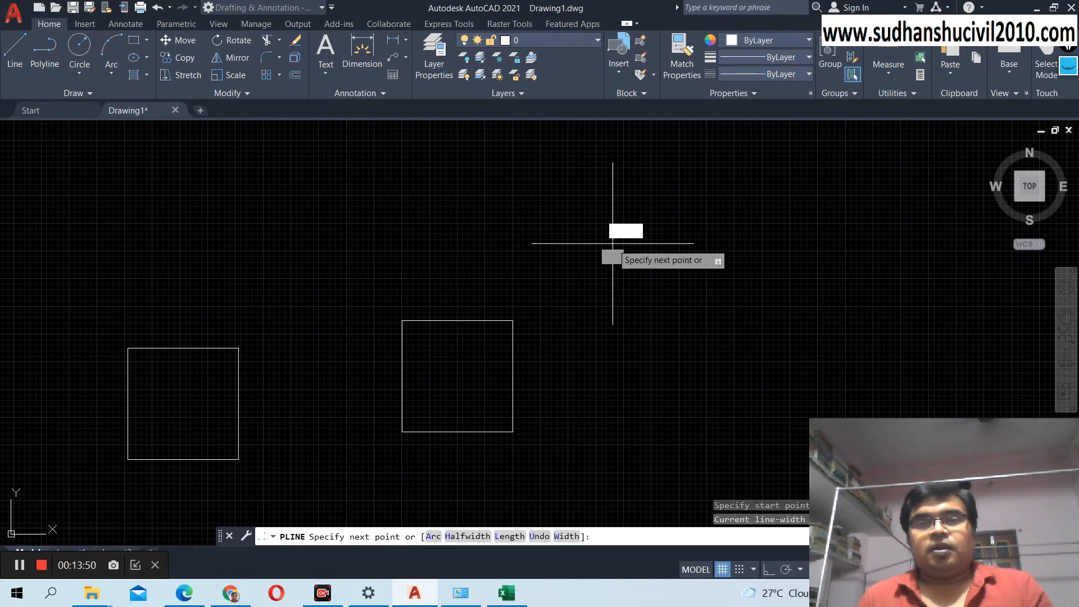
{"action": "left_click", "coordinate": [727, 243]}
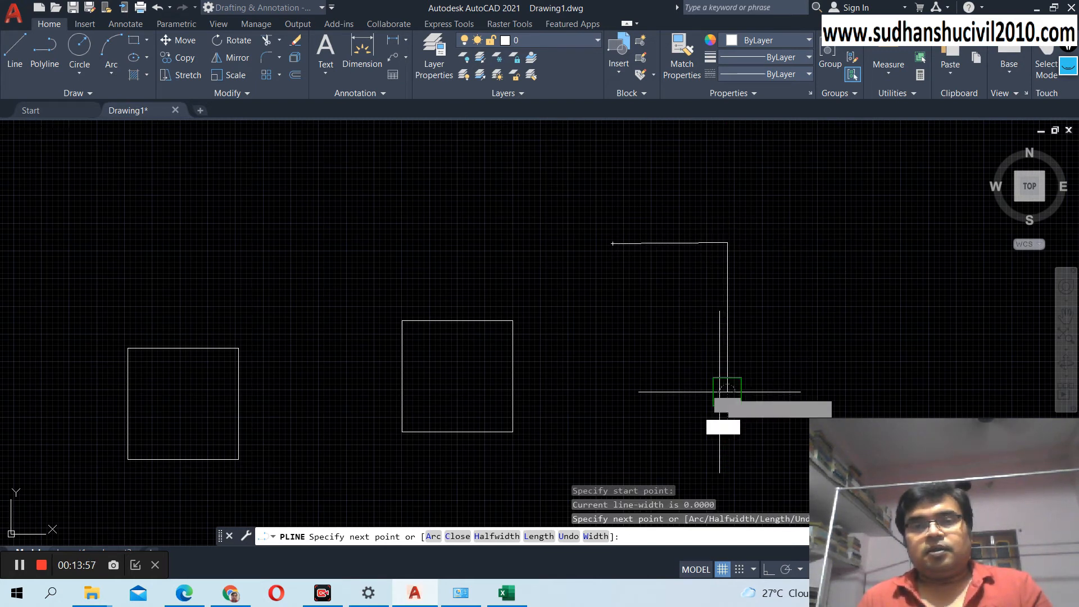
{"action": "left_click", "coordinate": [727, 392]}
{"action": "left_click", "coordinate": [599, 392]}
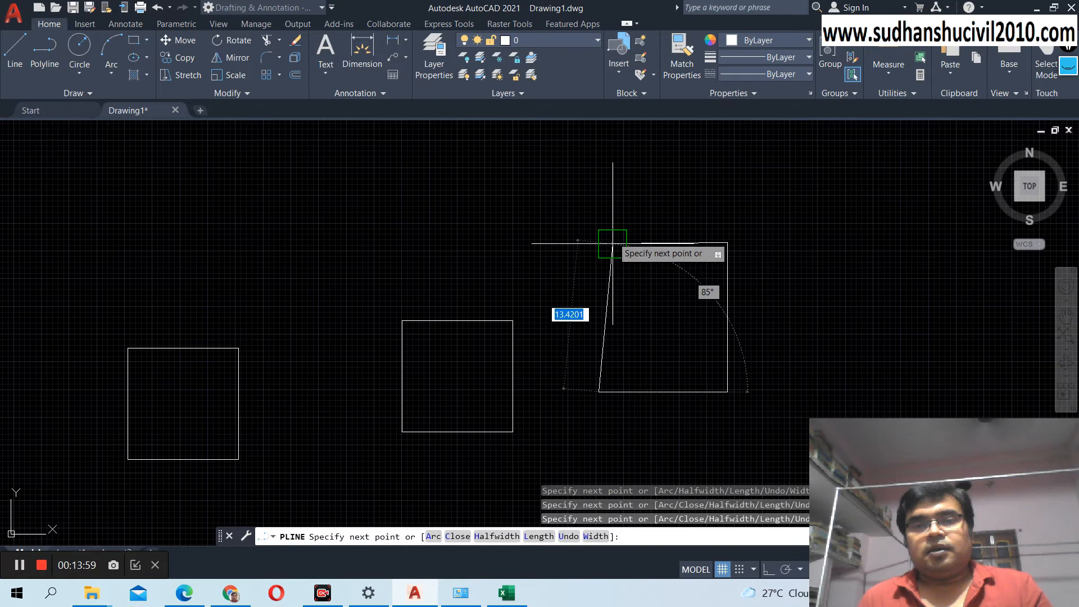
{"action": "left_click", "coordinate": [613, 240]}
{"action": "key", "text": "Return"}
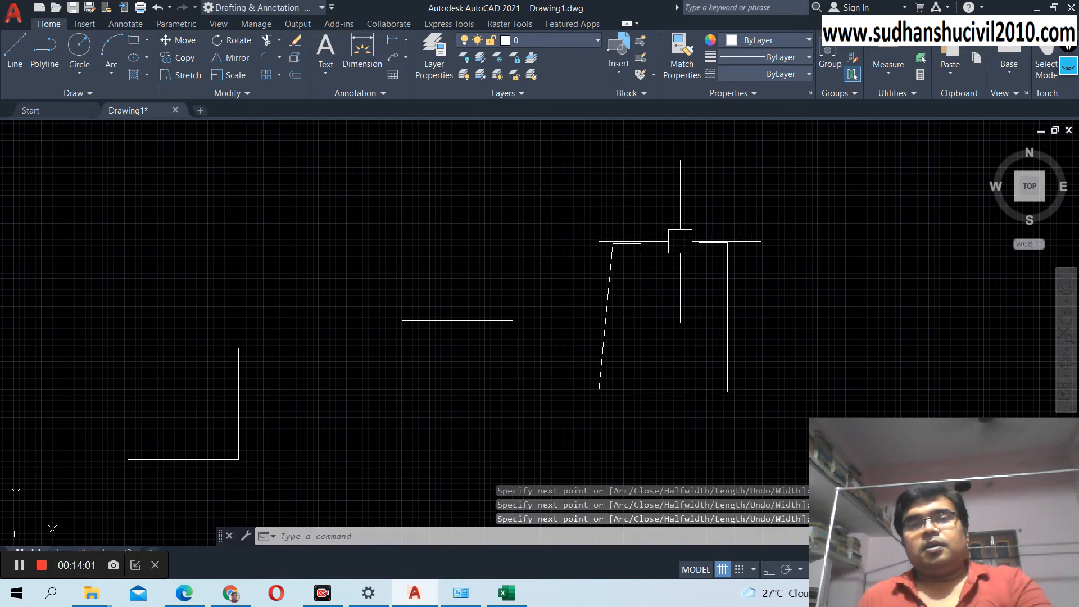
Select the new polyline by its right side to check whether all its sides belong to one object, and clear the selection.
{"action": "left_click", "coordinate": [727, 317]}
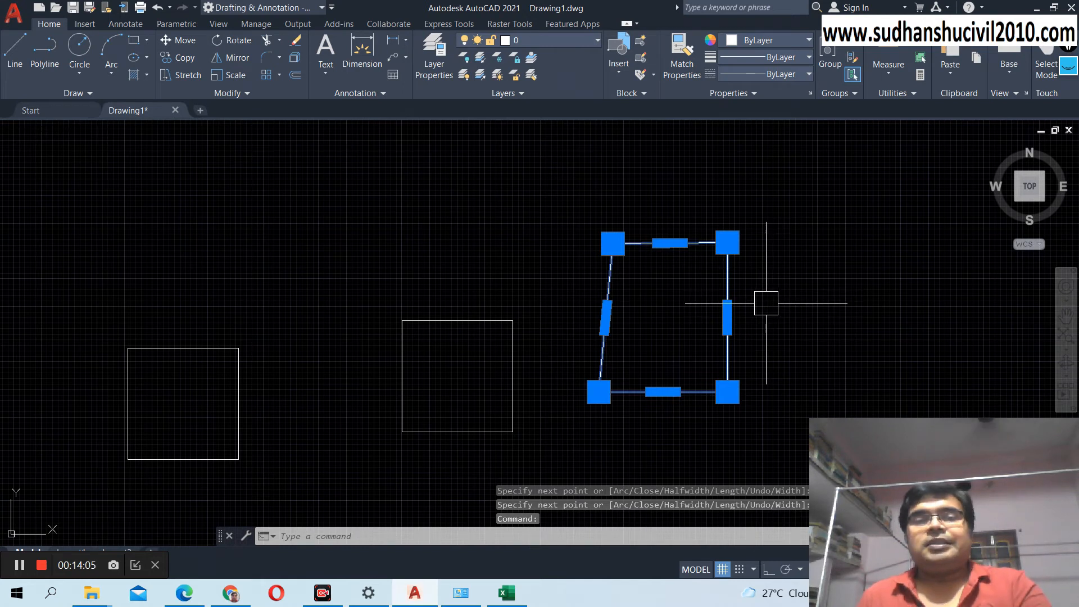
{"action": "key", "text": "Escape"}
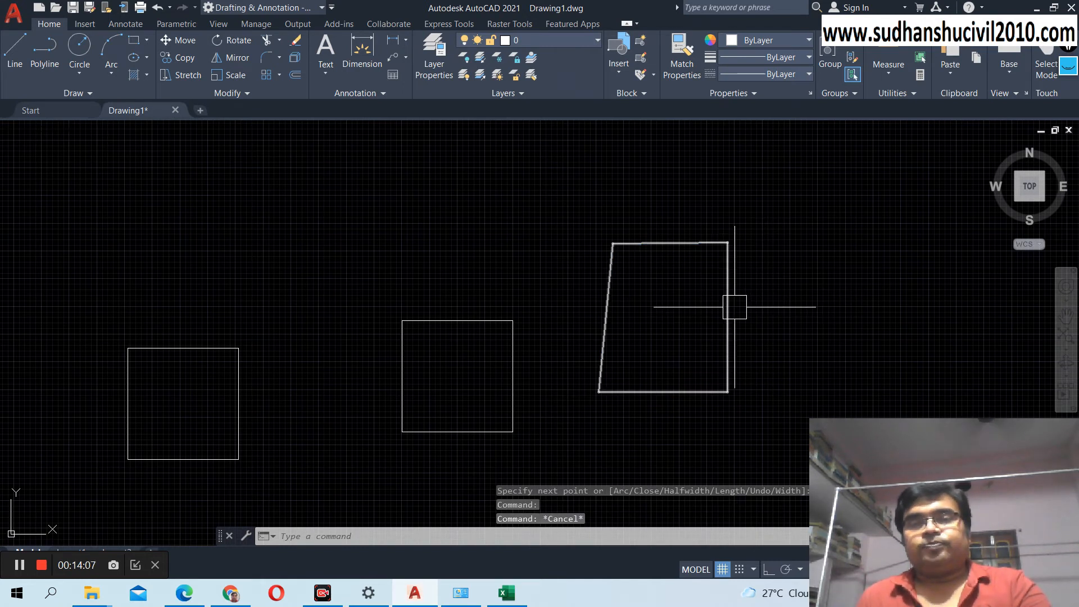
Select the whole second square with a window lasso, and its right and upper sides individually, clearing the selection after each check.
{"action": "mouse_move", "coordinate": [438, 332]}
{"action": "middle_mouse_down"}
{"action": "mouse_move", "coordinate": [433, 267]}
{"action": "mouse_move", "coordinate": [346, 240]}
{"action": "middle_mouse_up"}
{"action": "mouse_move", "coordinate": [281, 209]}
{"action": "left_mouse_down"}
{"action": "mouse_move", "coordinate": [326, 180]}
{"action": "mouse_move", "coordinate": [453, 217]}
{"action": "mouse_move", "coordinate": [456, 289]}
{"action": "mouse_move", "coordinate": [380, 378]}
{"action": "mouse_move", "coordinate": [286, 371]}
{"action": "mouse_move", "coordinate": [308, 332]}
{"action": "left_mouse_up"}
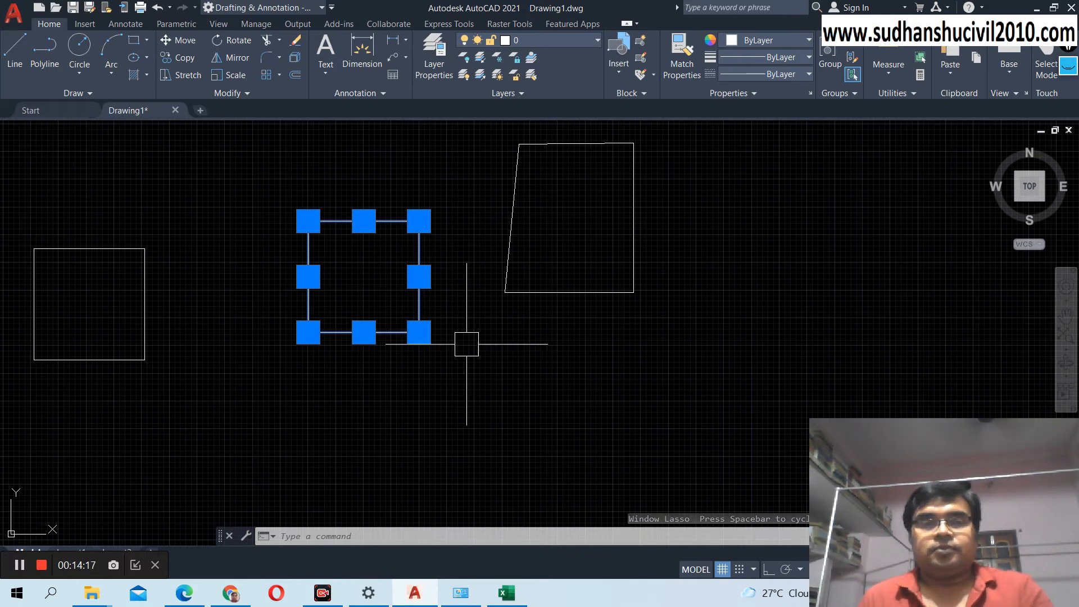
{"action": "key", "text": "Escape"}
{"action": "left_click", "coordinate": [419, 277]}
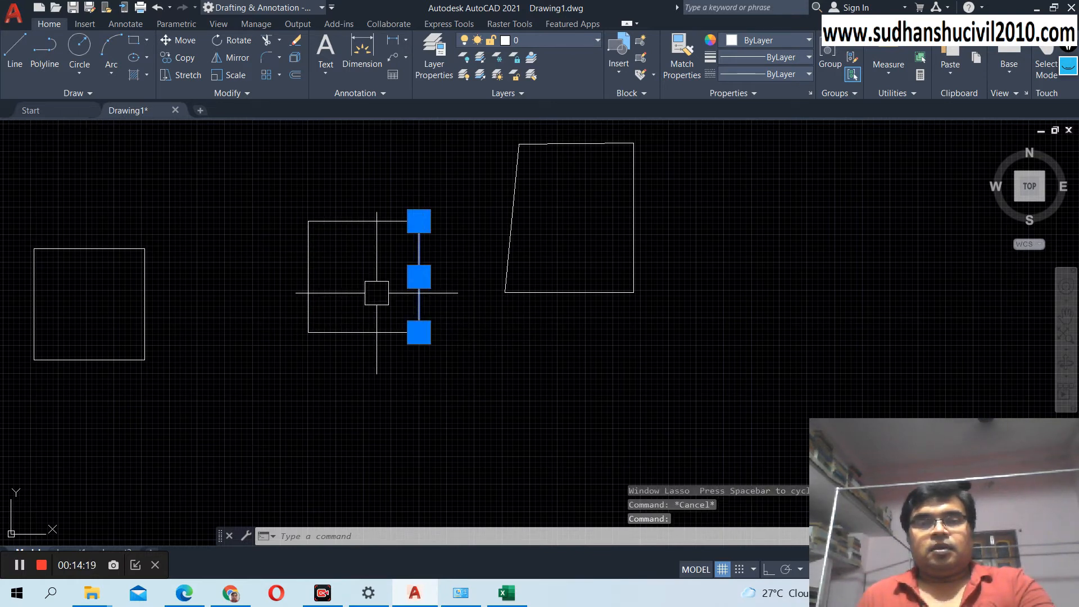
{"action": "key", "text": "Escape"}
{"action": "left_click", "coordinate": [357, 226]}
{"action": "key", "text": "Escape"}
Add the second square's left, right, upper and lower sides one by one to a single selection, and clear it.
{"action": "left_click", "coordinate": [312, 288]}
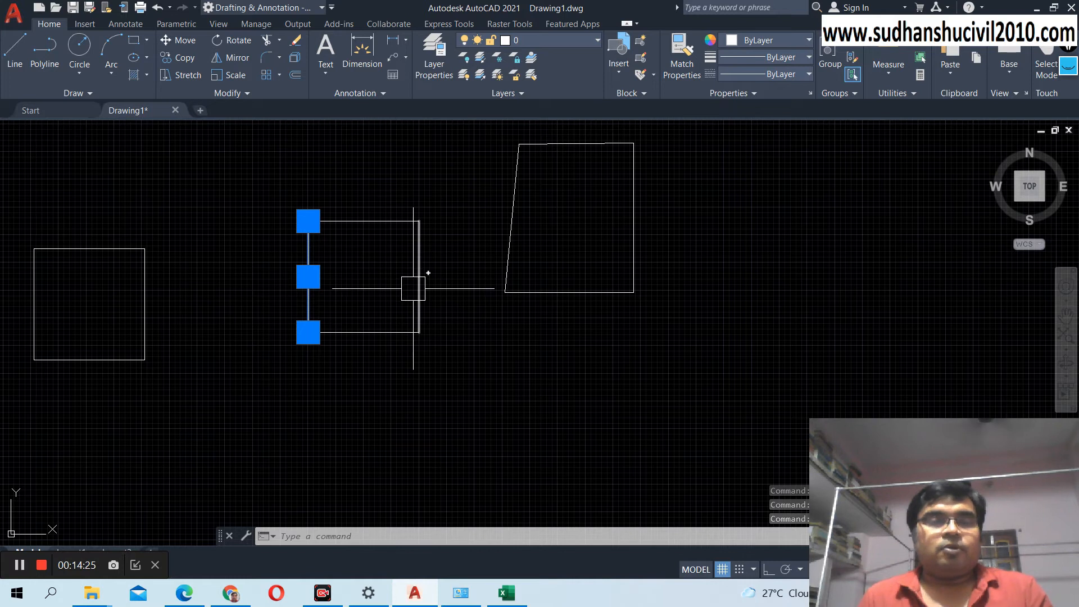
{"action": "left_click", "coordinate": [420, 287]}
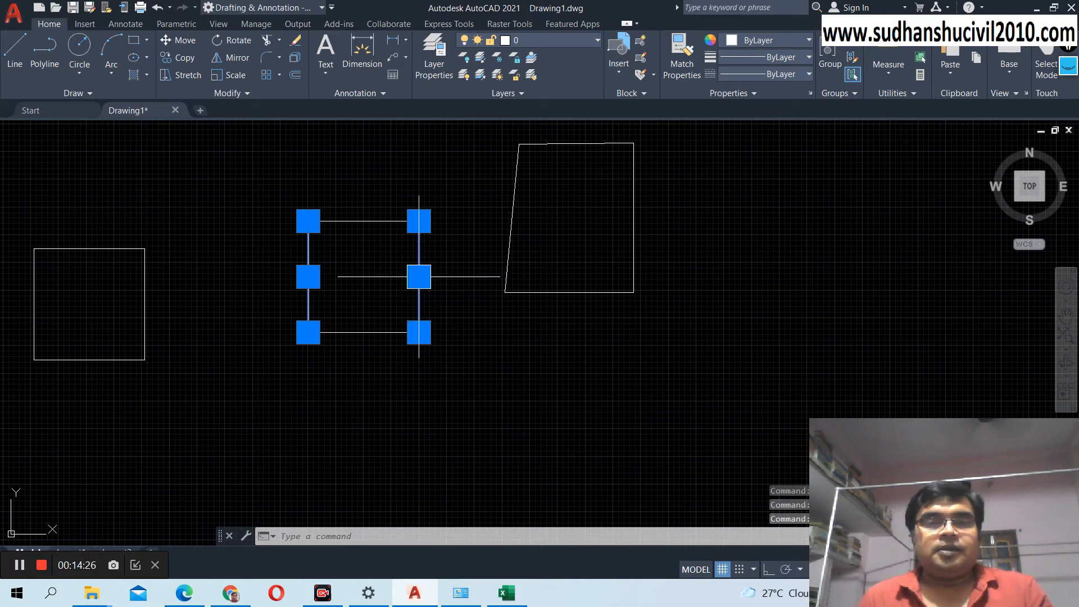
{"action": "left_click", "coordinate": [364, 220]}
{"action": "left_click", "coordinate": [364, 330]}
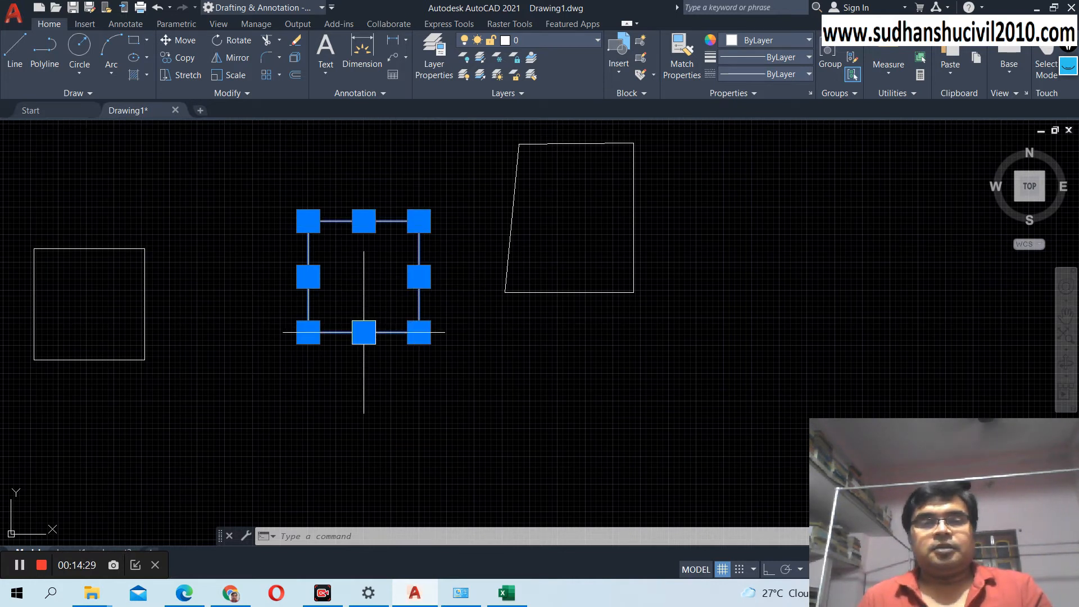
{"action": "key", "text": "Escape"}
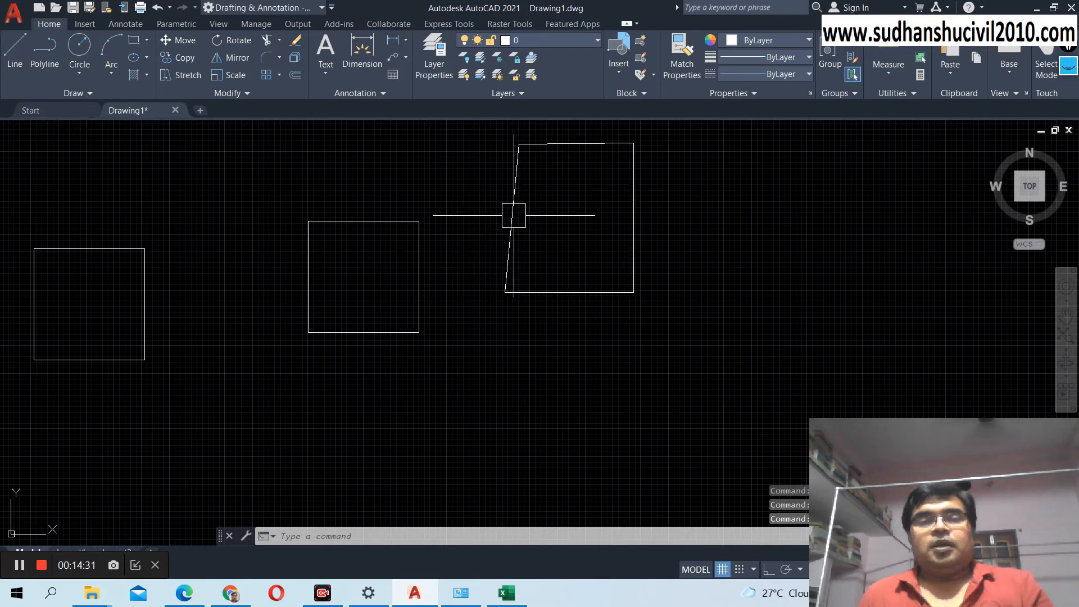
Compare selecting the polyline by its left and right sides with selecting the second square's right side, clearing each selection.
{"action": "left_click", "coordinate": [510, 225]}
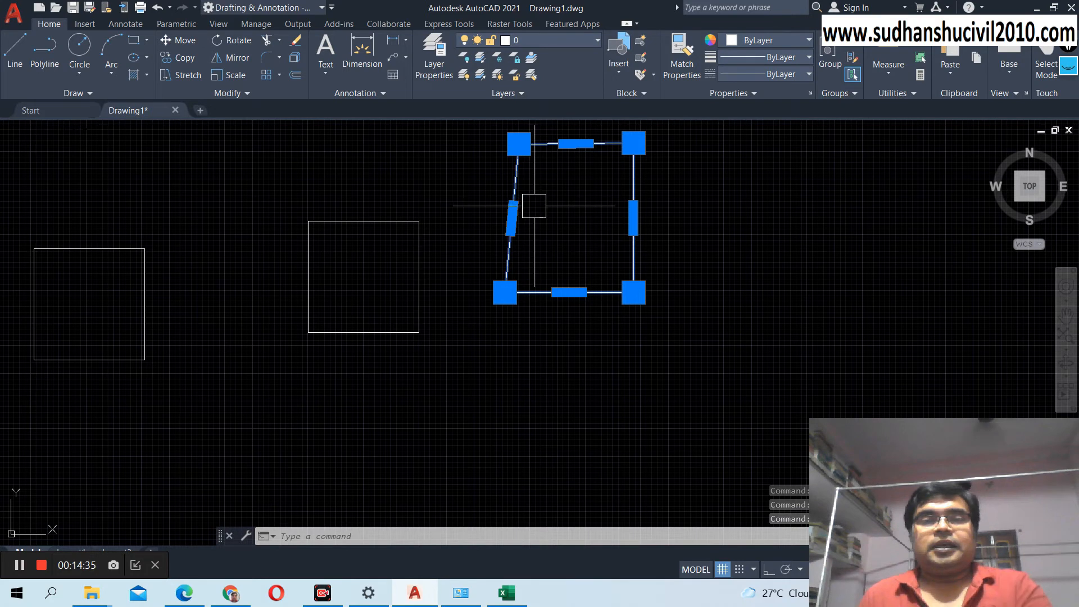
{"action": "key", "text": "Escape"}
{"action": "left_click", "coordinate": [514, 197]}
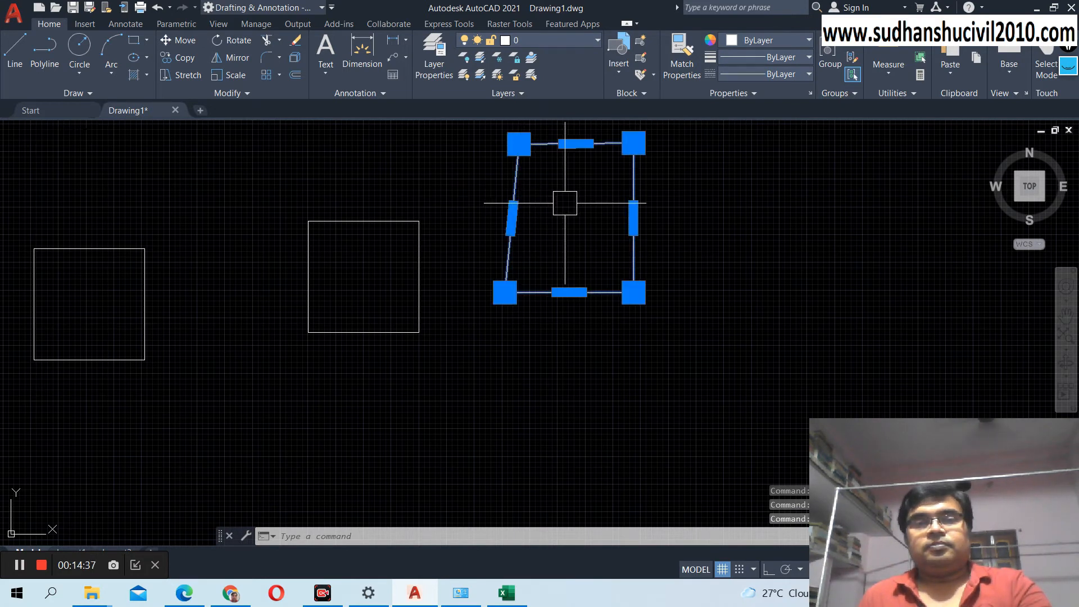
{"action": "key", "text": "Escape"}
{"action": "left_click", "coordinate": [637, 200]}
{"action": "key", "text": "Escape"}
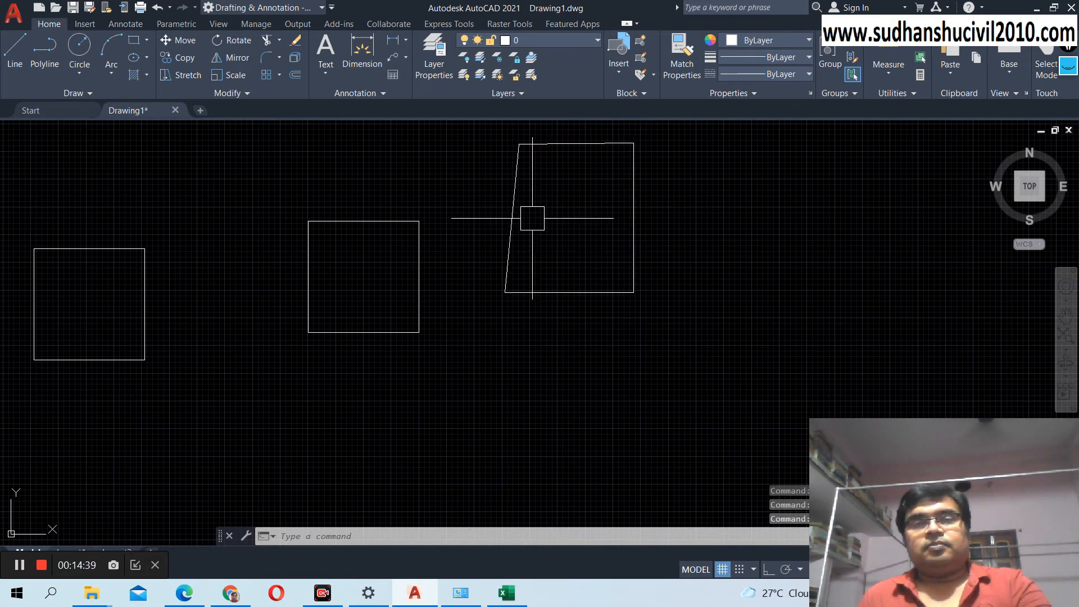
{"action": "left_click", "coordinate": [416, 244]}
{"action": "key", "text": "Escape"}
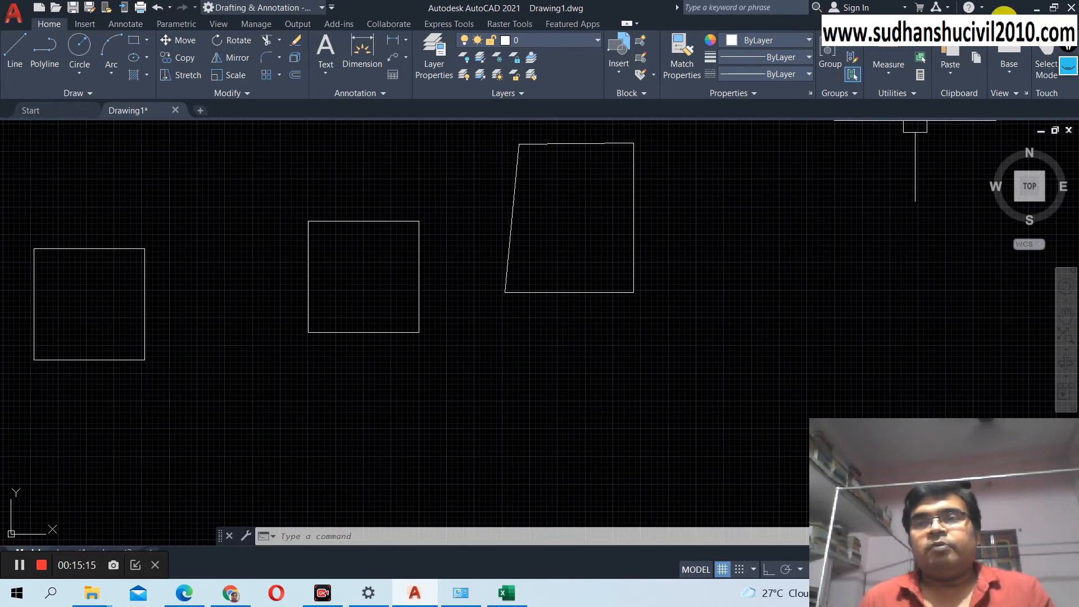
Switch to the Excel sheet and add ink tick marks beside the coordinates 5,5 and 15,5 and beside the sketched square.
{"action": "left_click", "coordinate": [1037, 8]}
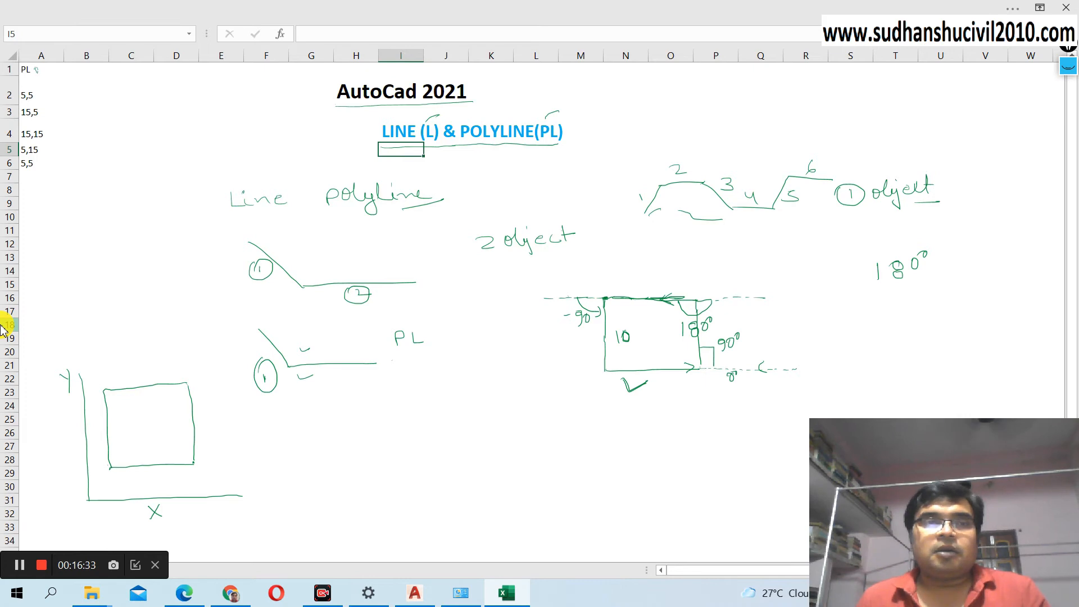
{"action": "left_click_drag", "start_coordinate": [43, 95], "coordinate": [51, 89]}
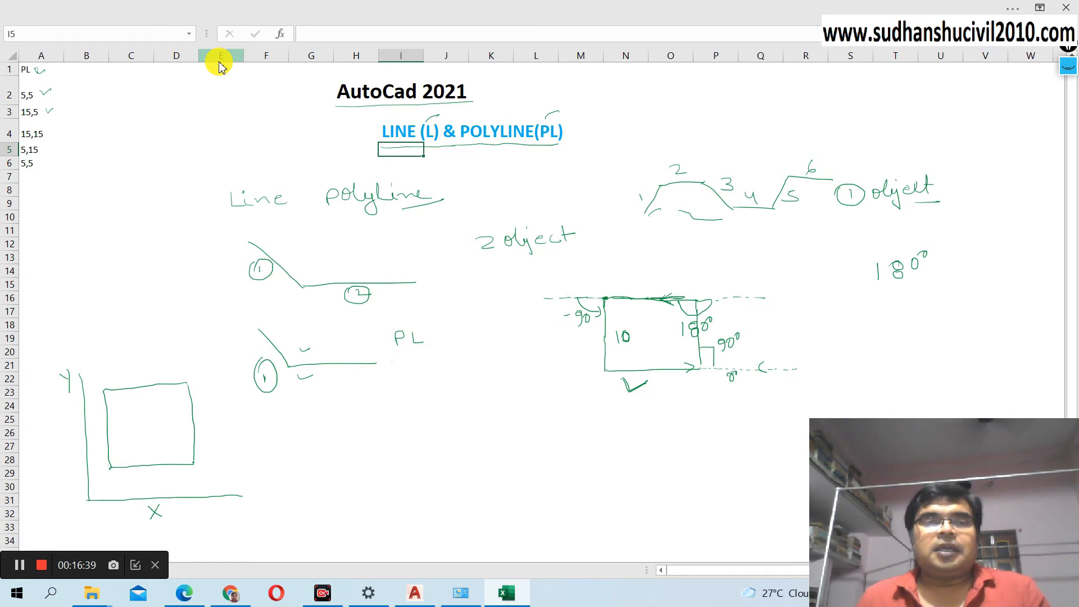
{"action": "left_click_drag", "start_coordinate": [211, 413], "coordinate": [226, 410]}
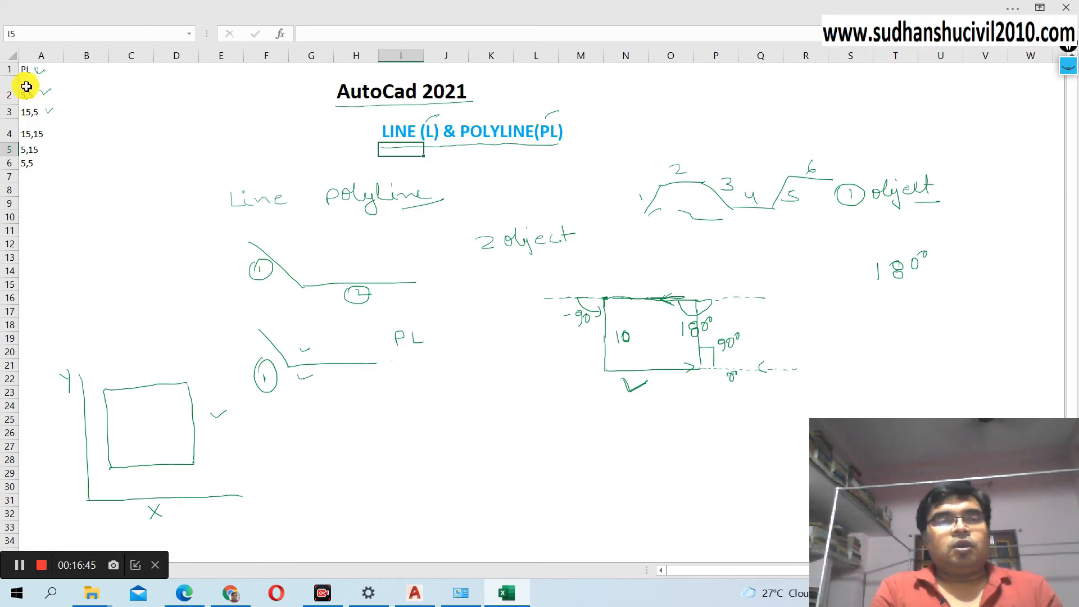
Copy Excel cells A1:A6 and paste them into AutoCAD's command line to draw a polyline through 5,5; 15,5; 15,15; 5,15; 5,5, ending the command.
{"action": "left_click_drag", "start_coordinate": [26, 69], "coordinate": [36, 160]}
{"action": "key", "text": "ctrl+c"}
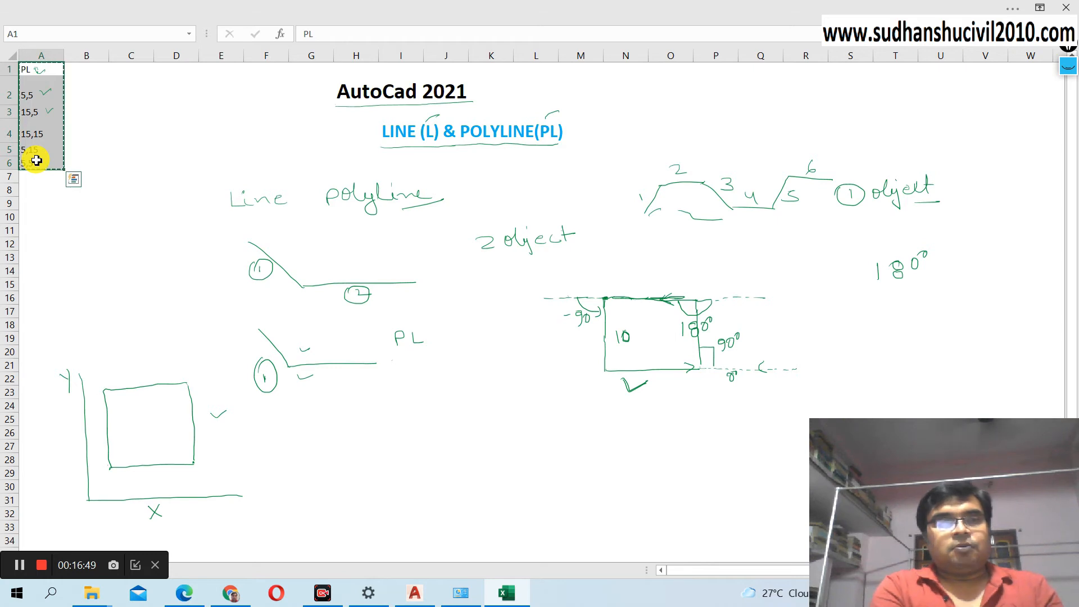
{"action": "left_click", "coordinate": [416, 592]}
{"action": "left_click", "coordinate": [339, 540]}
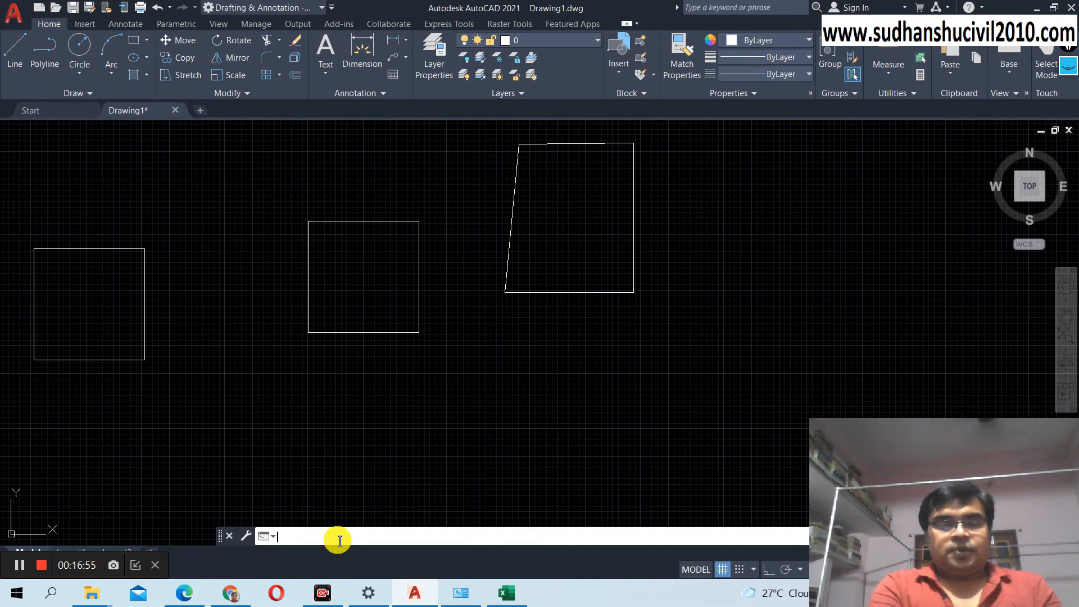
{"action": "key", "text": "ctrl+v"}
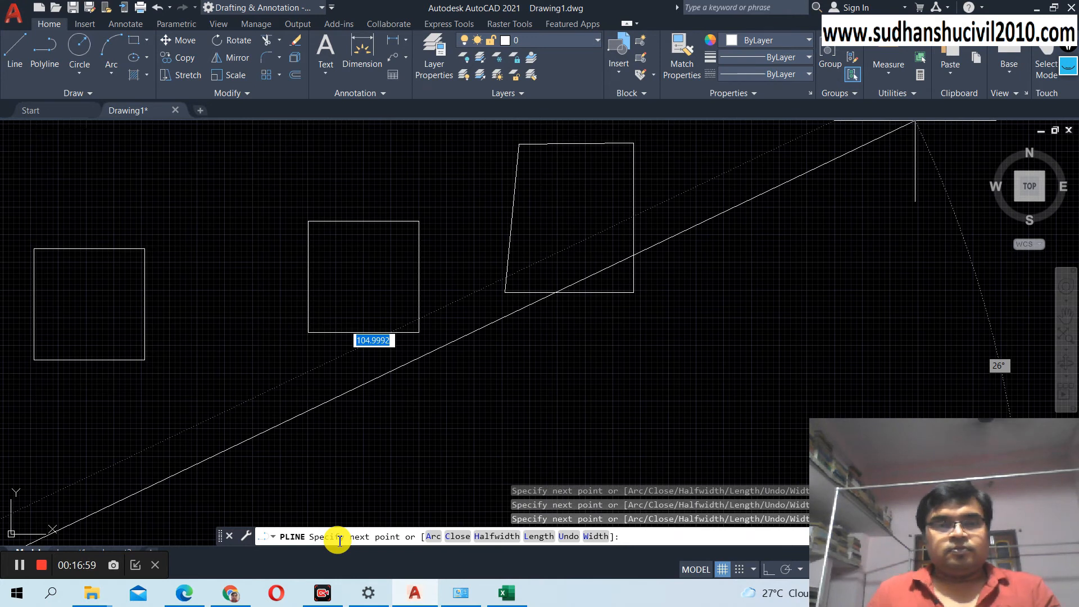
{"action": "scroll", "coordinate": [355, 455], "scroll_direction": "down", "scroll_amount": 2}
{"action": "mouse_move", "coordinate": [348, 452]}
{"action": "middle_mouse_down"}
{"action": "mouse_move", "coordinate": [397, 357]}
{"action": "mouse_move", "coordinate": [481, 270]}
{"action": "middle_mouse_up"}
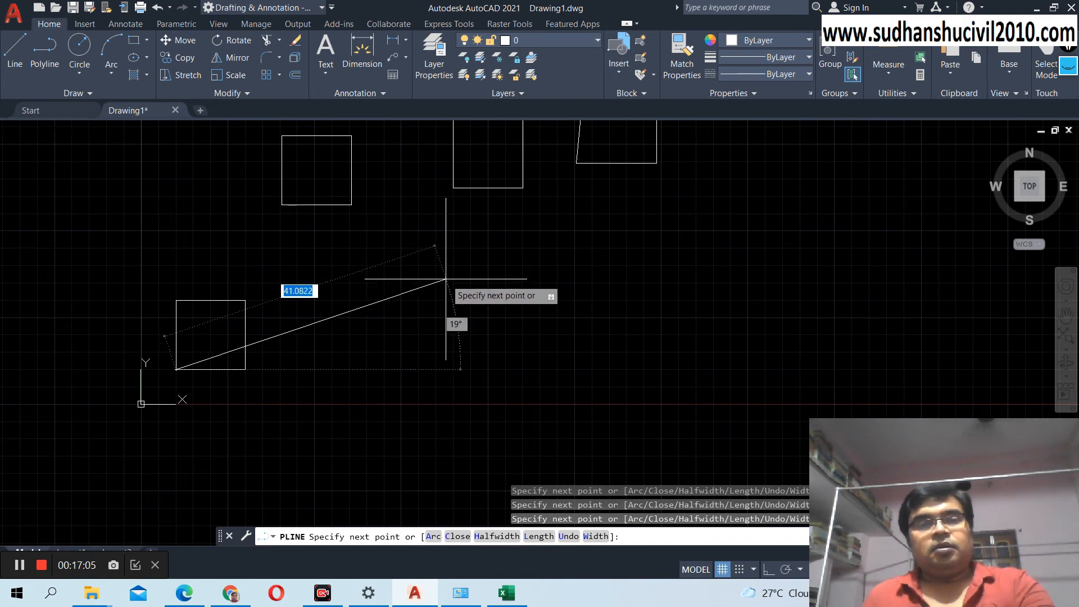
{"action": "key", "text": "Escape"}
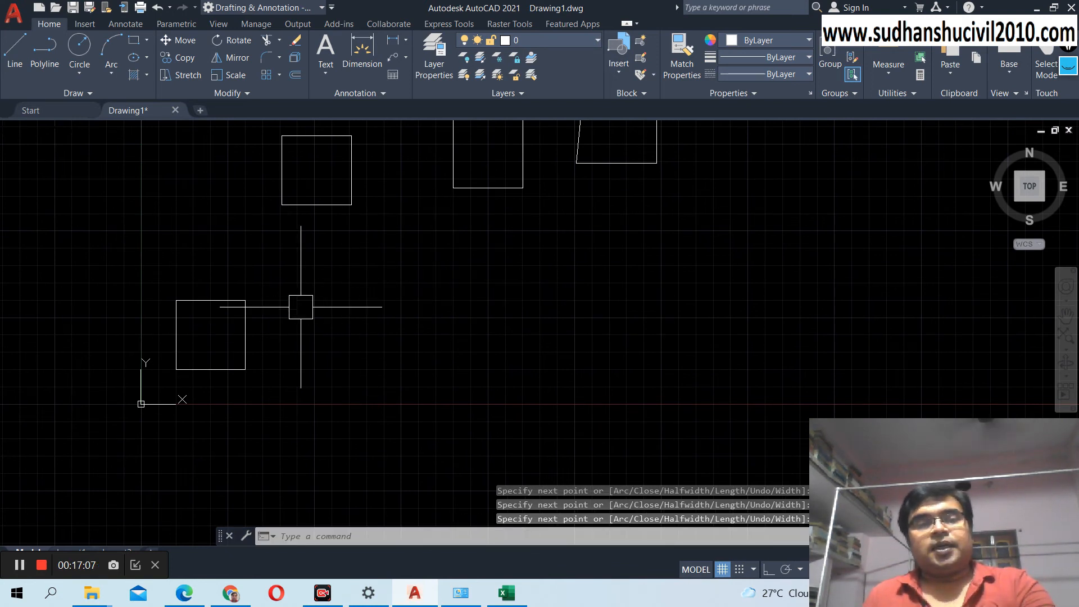
Change the colour of the polyline square near the origin to red 205,32,39 and clear the selection.
{"action": "left_click", "coordinate": [245, 331]}
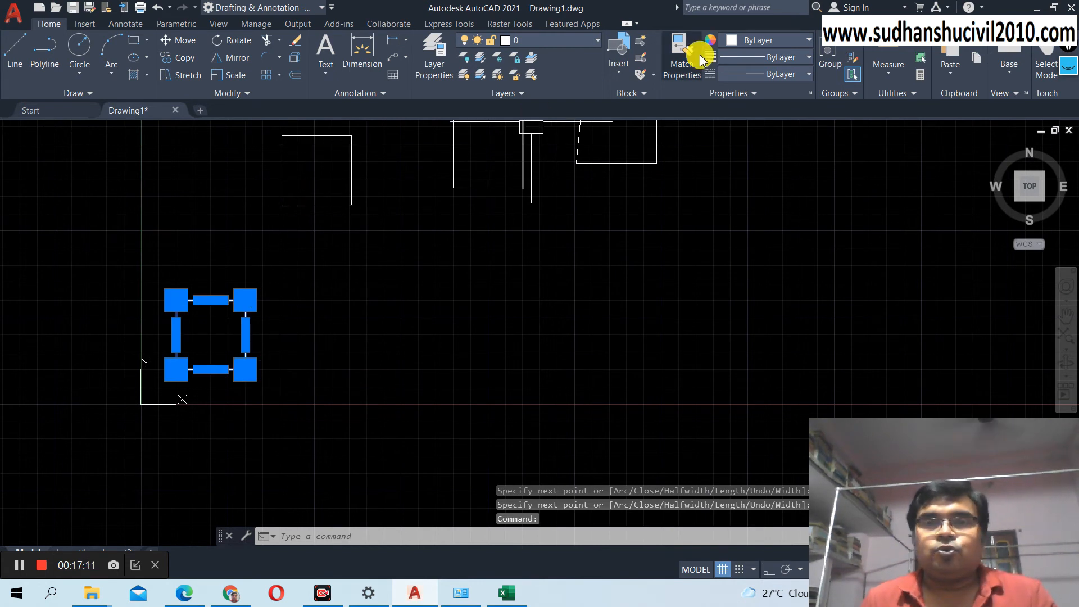
{"action": "left_click", "coordinate": [755, 39]}
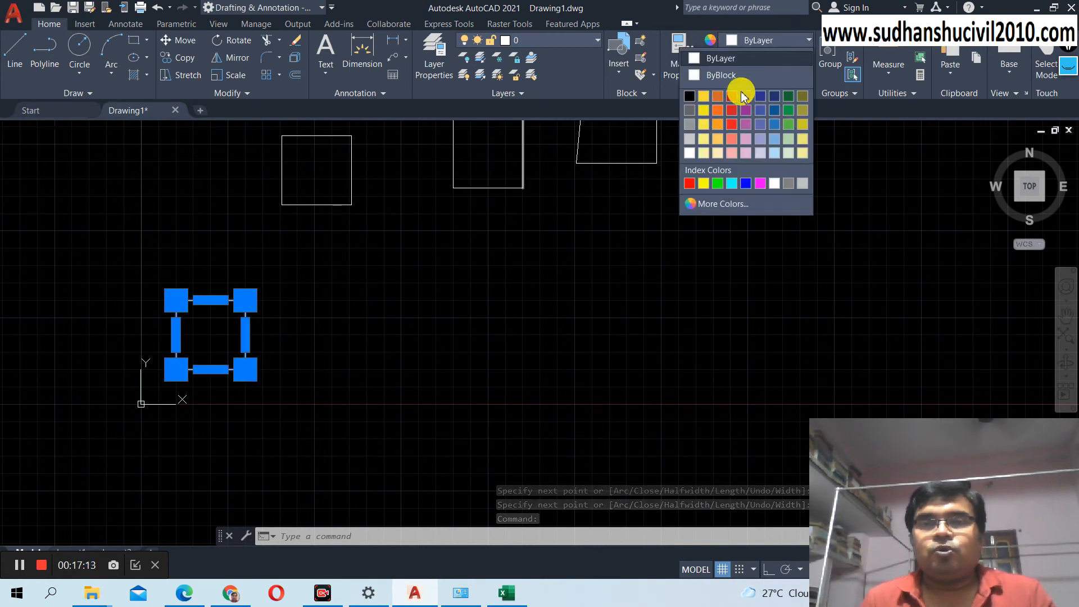
{"action": "left_click", "coordinate": [732, 110]}
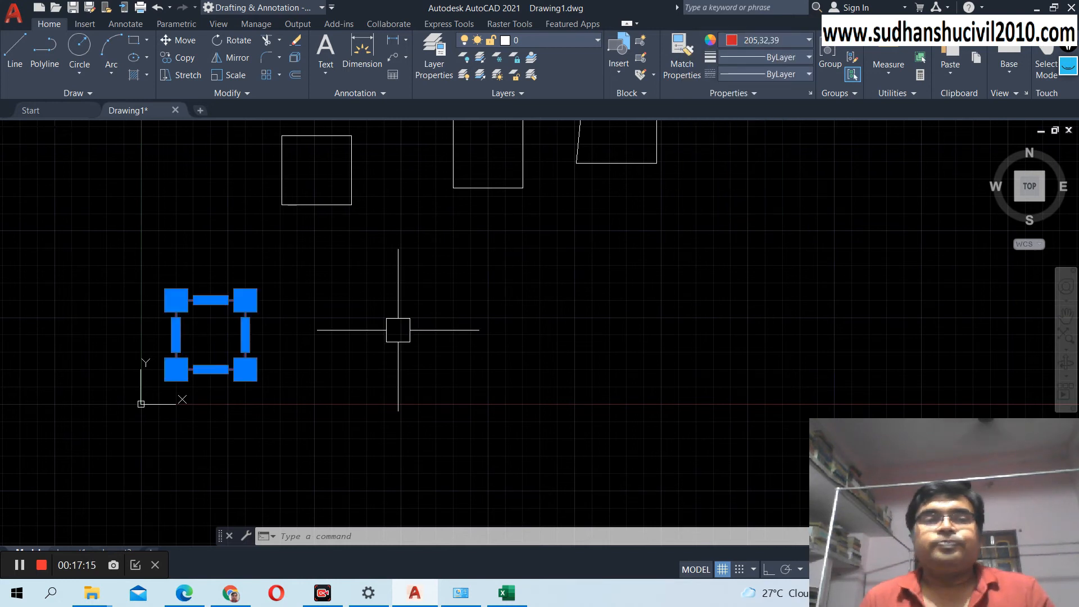
{"action": "key", "text": "Escape"}
Select the red polyline square near the origin with a window lasso and delete it.
{"action": "scroll", "coordinate": [165, 317], "scroll_direction": "up", "scroll_amount": 2}
{"action": "middle_click_drag", "start_coordinate": [164, 316], "coordinate": [257, 281]}
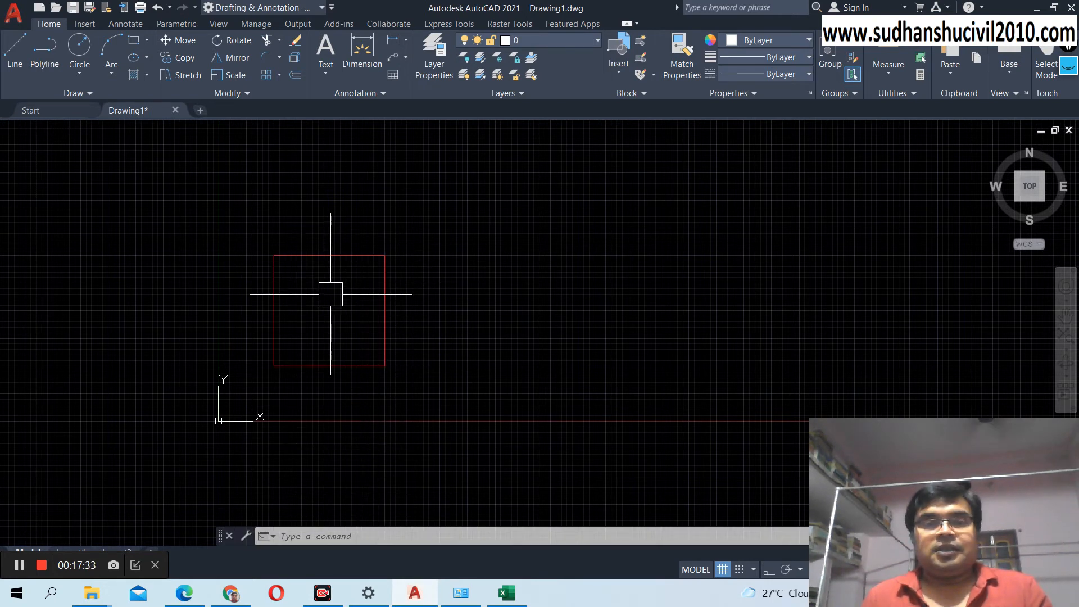
{"action": "mouse_move", "coordinate": [249, 241]}
{"action": "left_mouse_down"}
{"action": "mouse_move", "coordinate": [275, 225]}
{"action": "mouse_move", "coordinate": [441, 297]}
{"action": "mouse_move", "coordinate": [377, 373]}
{"action": "mouse_move", "coordinate": [244, 373]}
{"action": "left_mouse_up"}
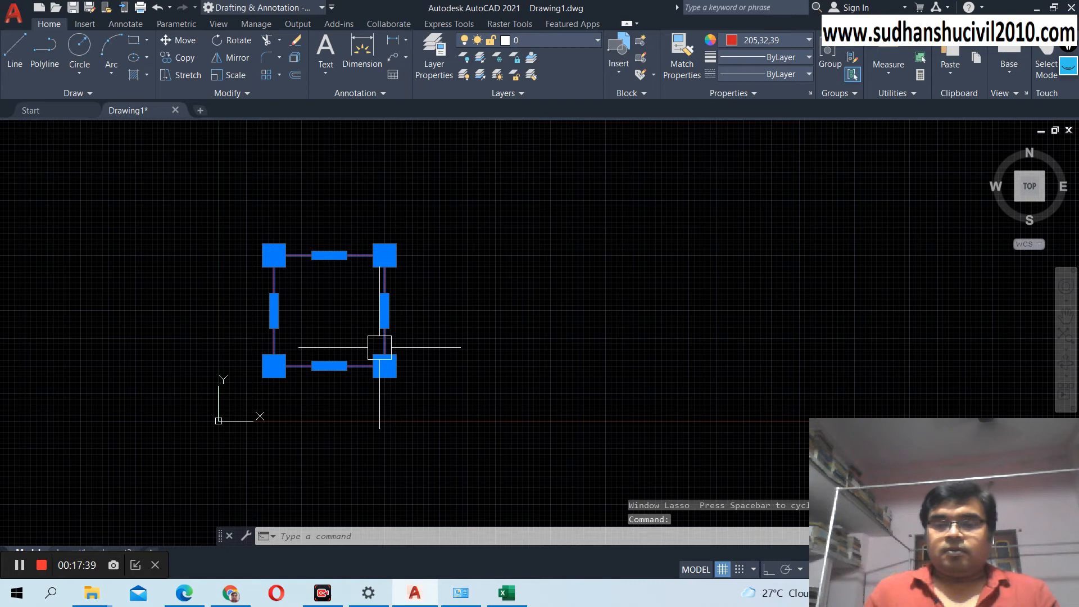
{"action": "key", "text": "Delete"}
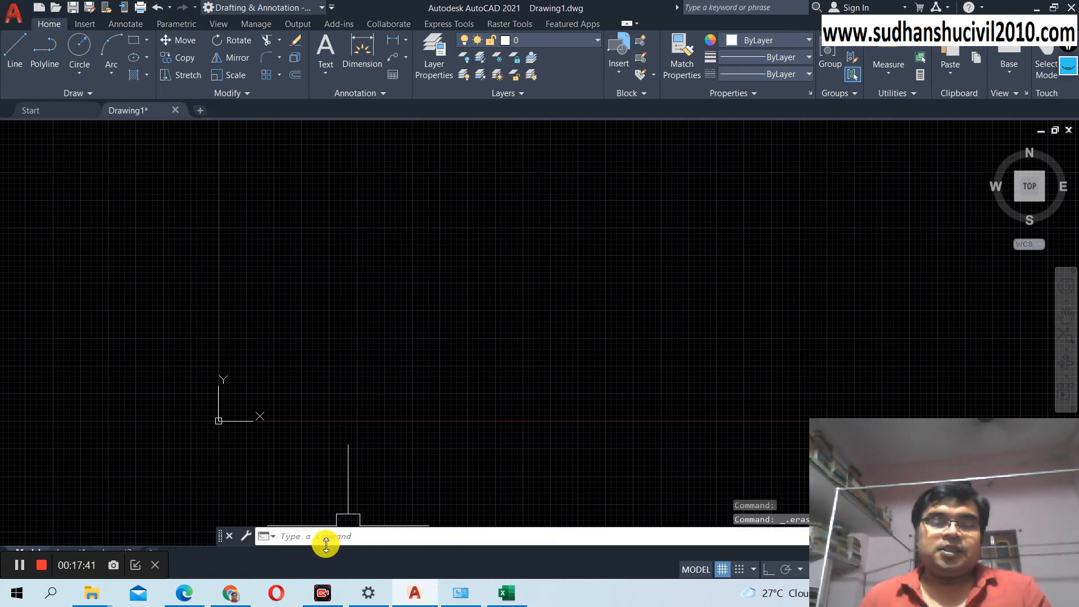
{"action": "left_click", "coordinate": [308, 534]}
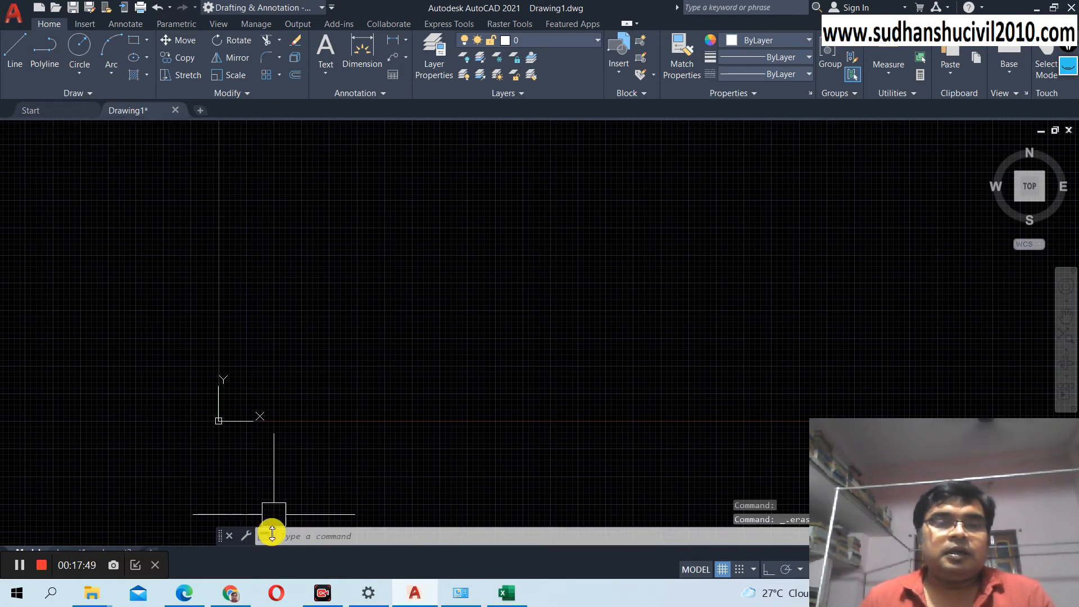
{"action": "left_click", "coordinate": [292, 534]}
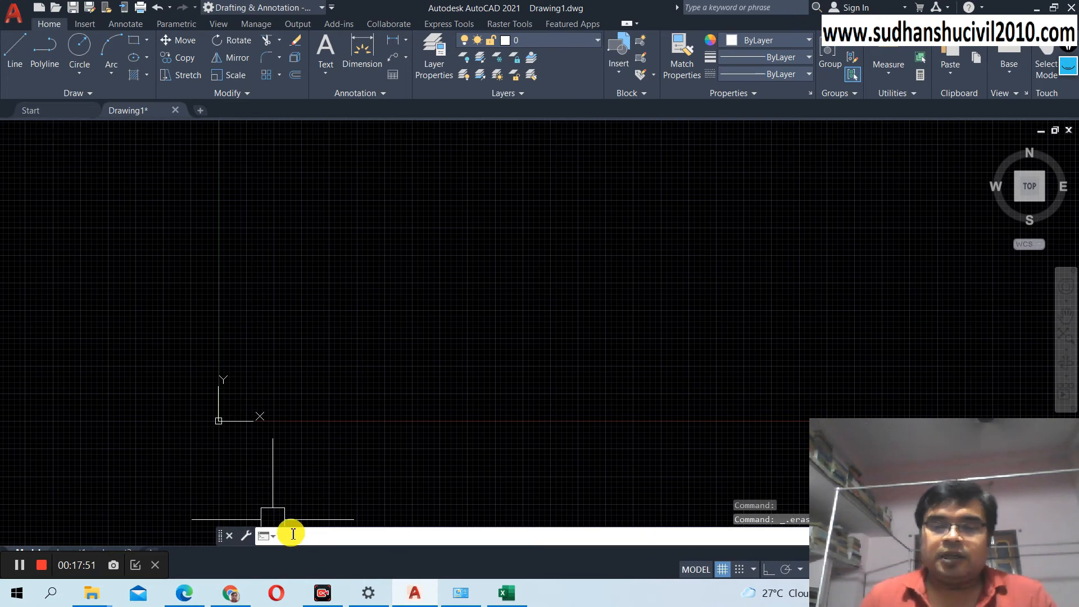
{"action": "type", "text": "p"}
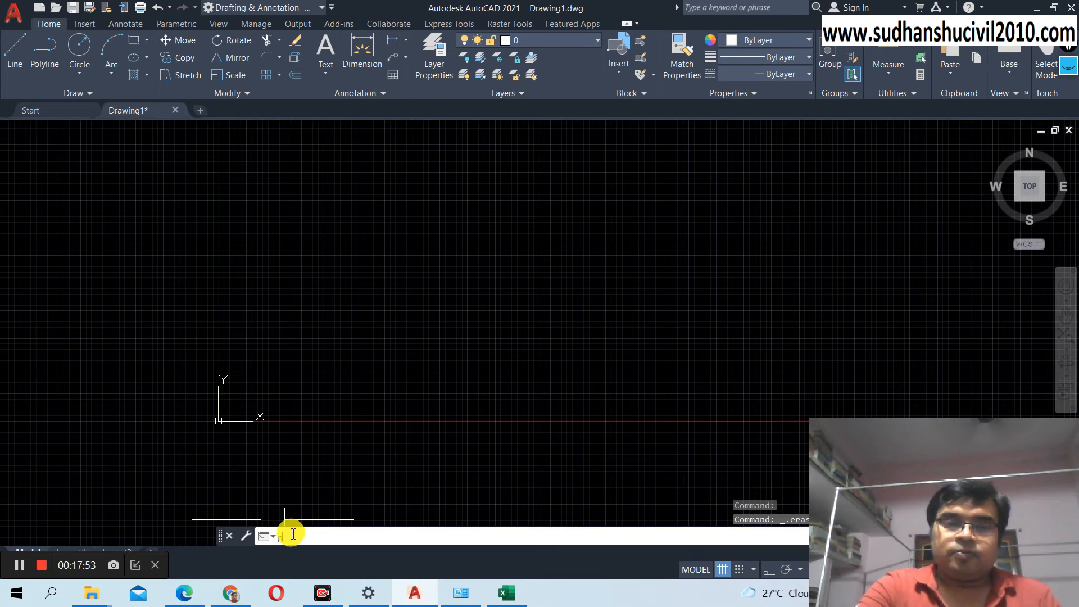
{"action": "type", "text": "l"}
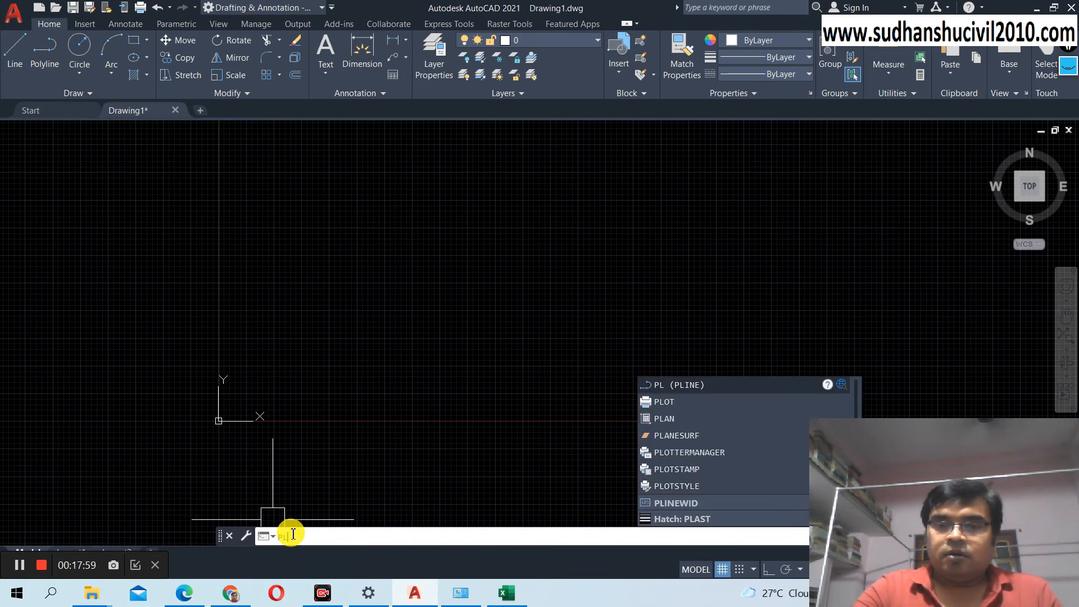
{"action": "key", "text": "Return"}
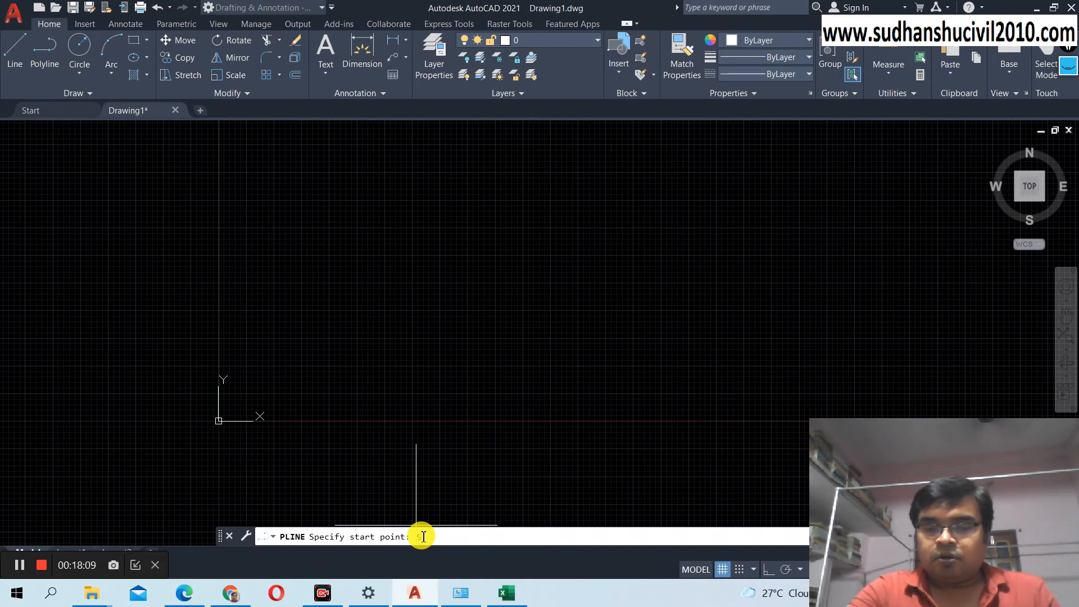
{"action": "type", "text": ",5"}
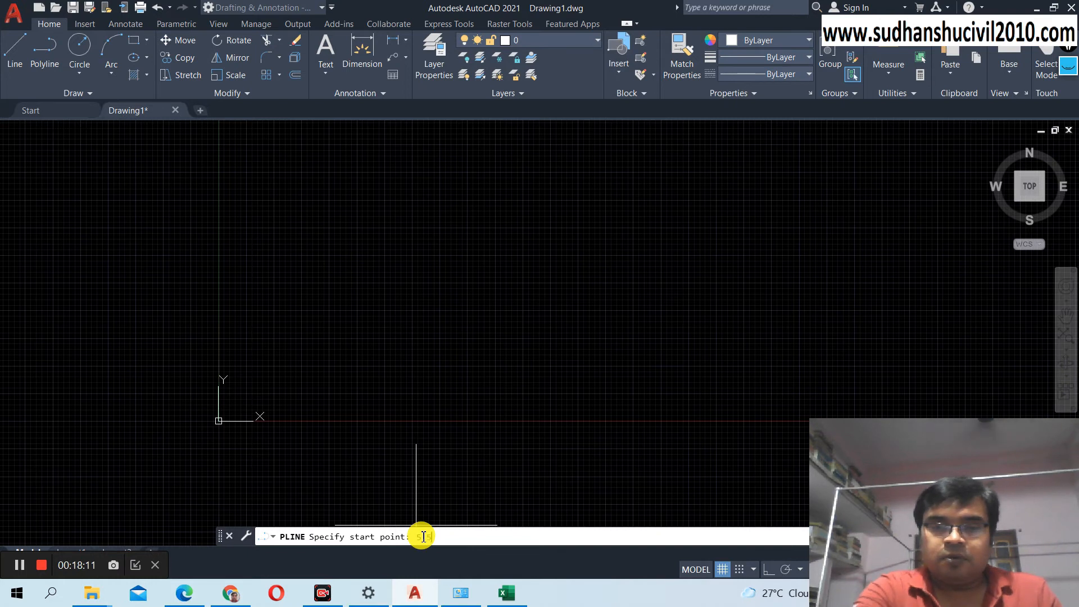
{"action": "key", "text": "Return"}
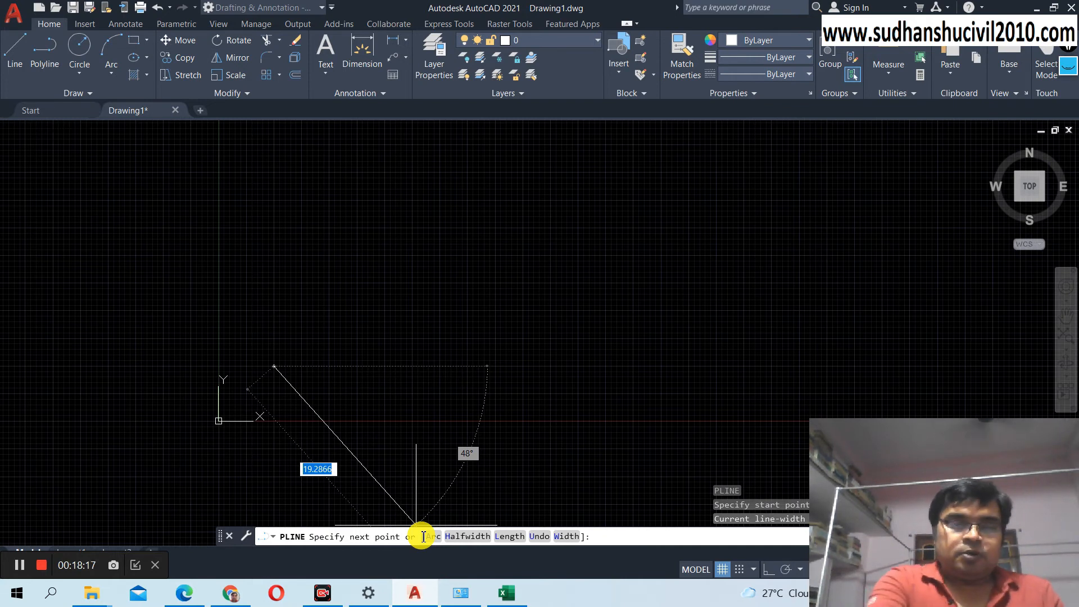
{"action": "type", "text": "1"}
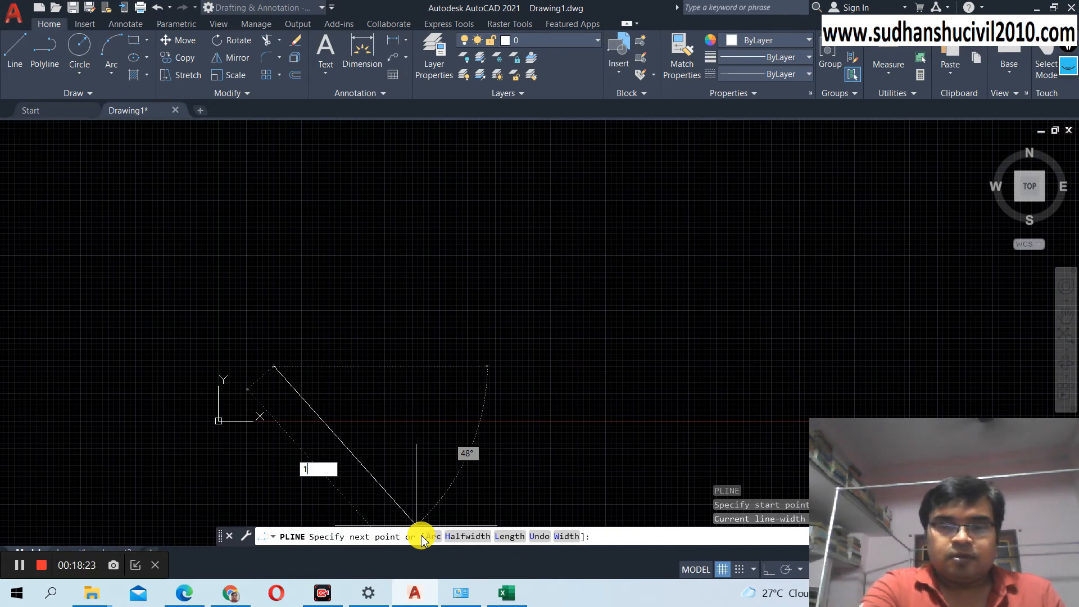
{"action": "type", "text": "5"}
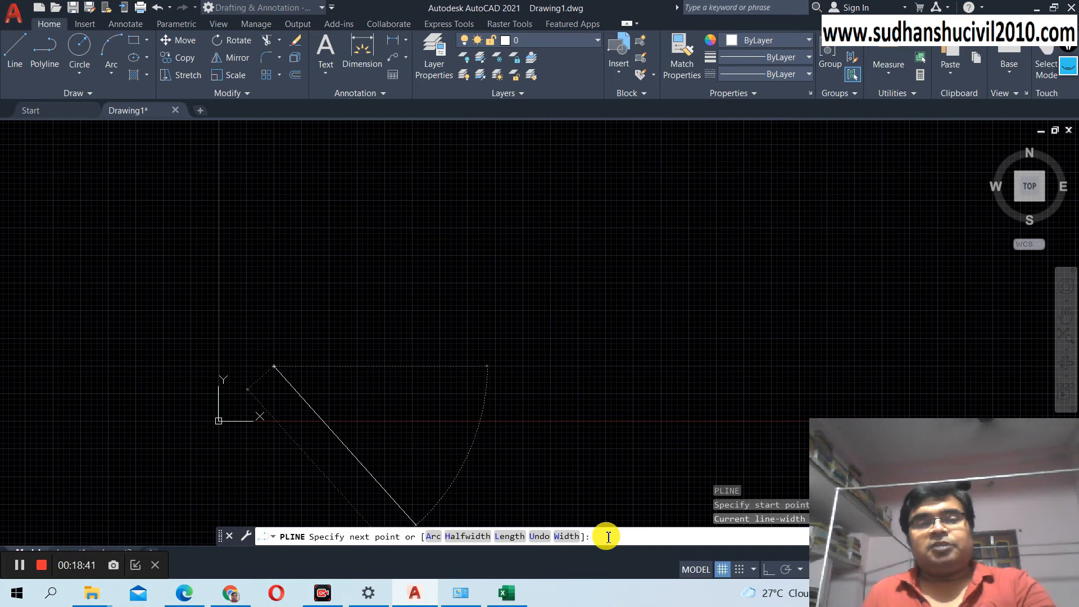
{"action": "key", "text": "Escape"}
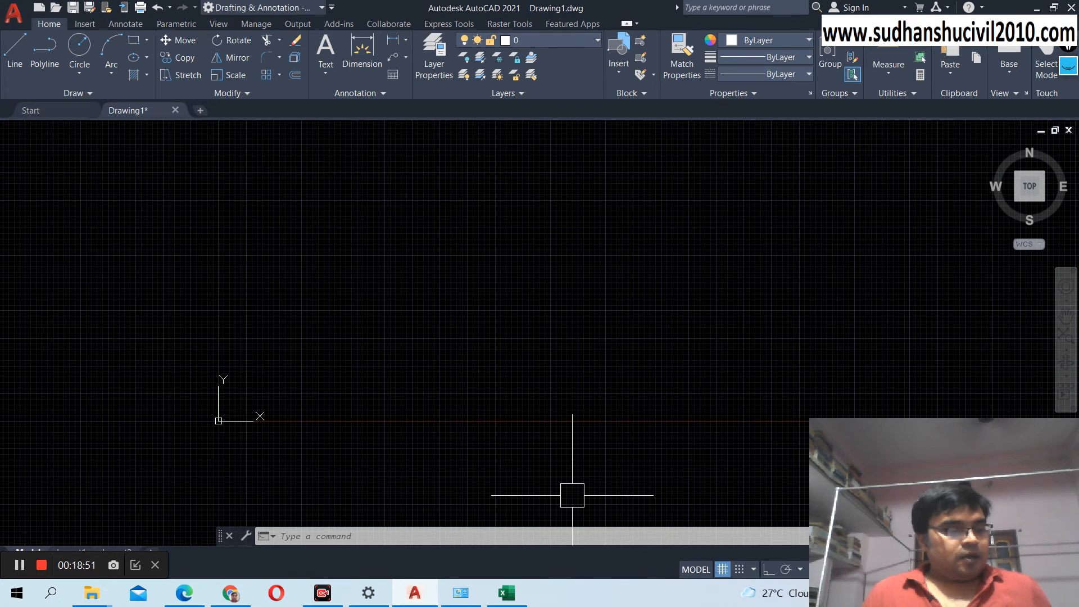
{"action": "left_click", "coordinate": [388, 534]}
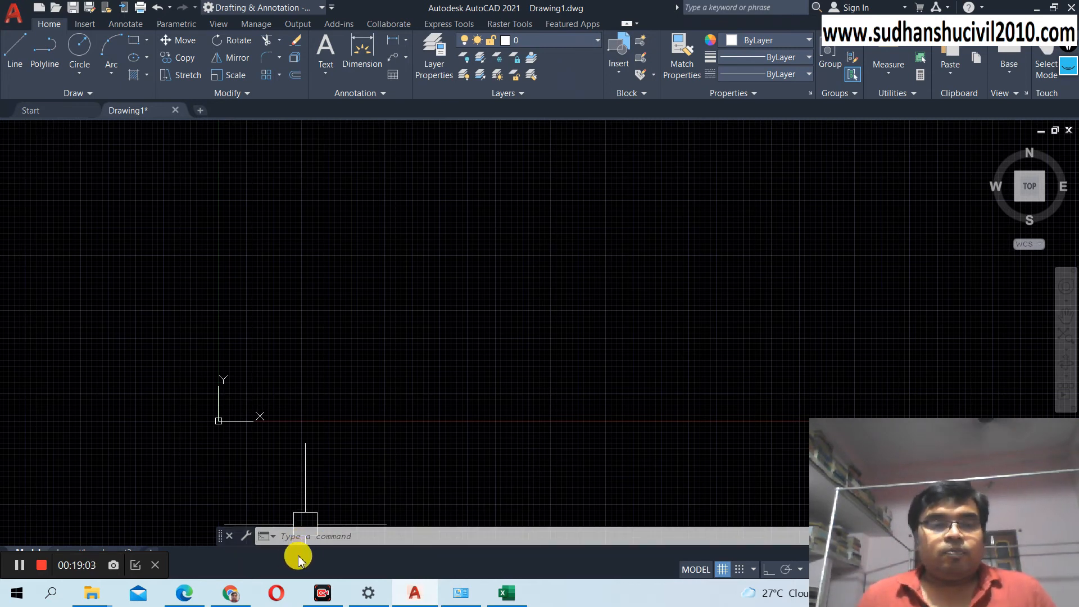
{"action": "left_click", "coordinate": [330, 536]}
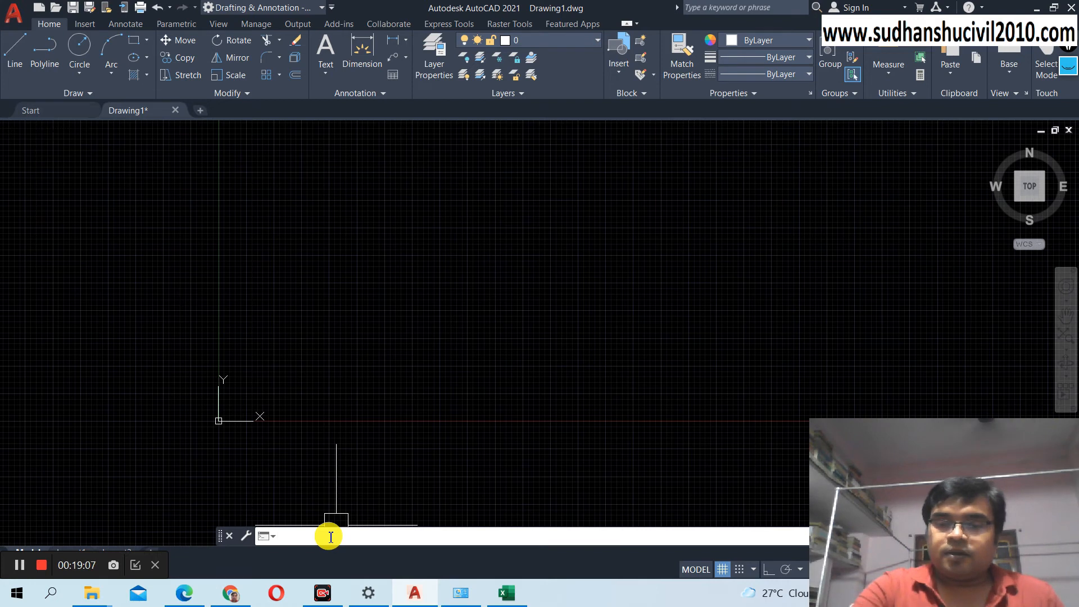
{"action": "type", "text": "p"}
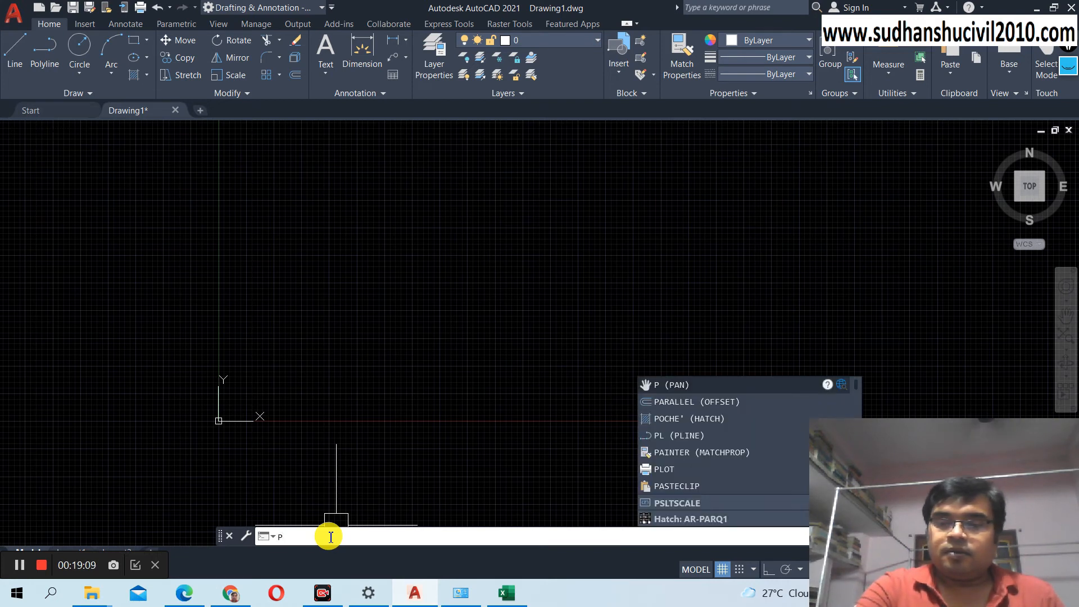
{"action": "key", "text": "BackSpace"}
{"action": "type", "text": "PL"}
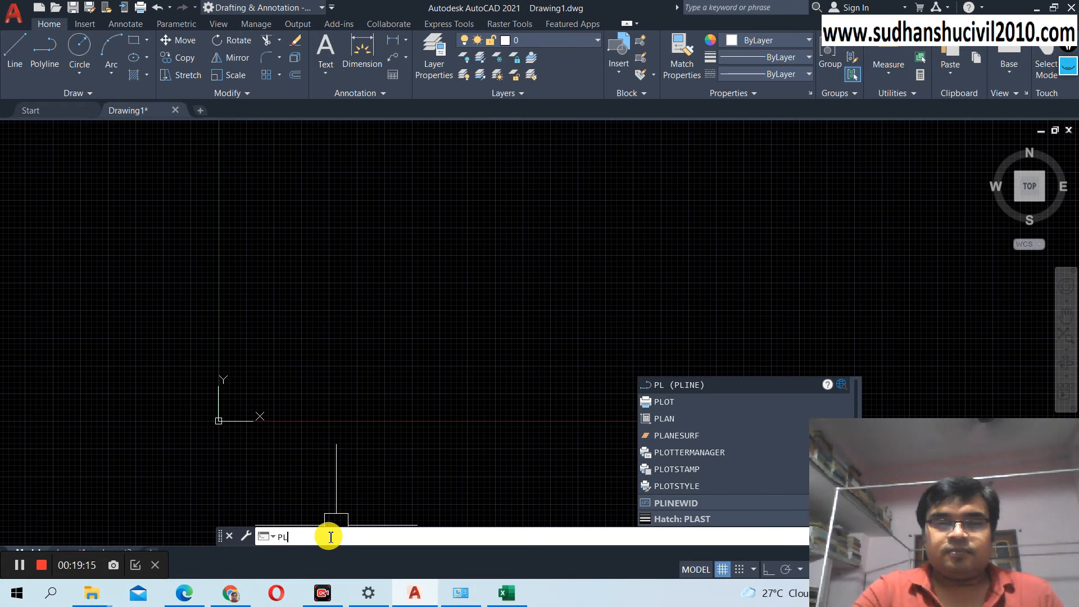
{"action": "key", "text": "Return"}
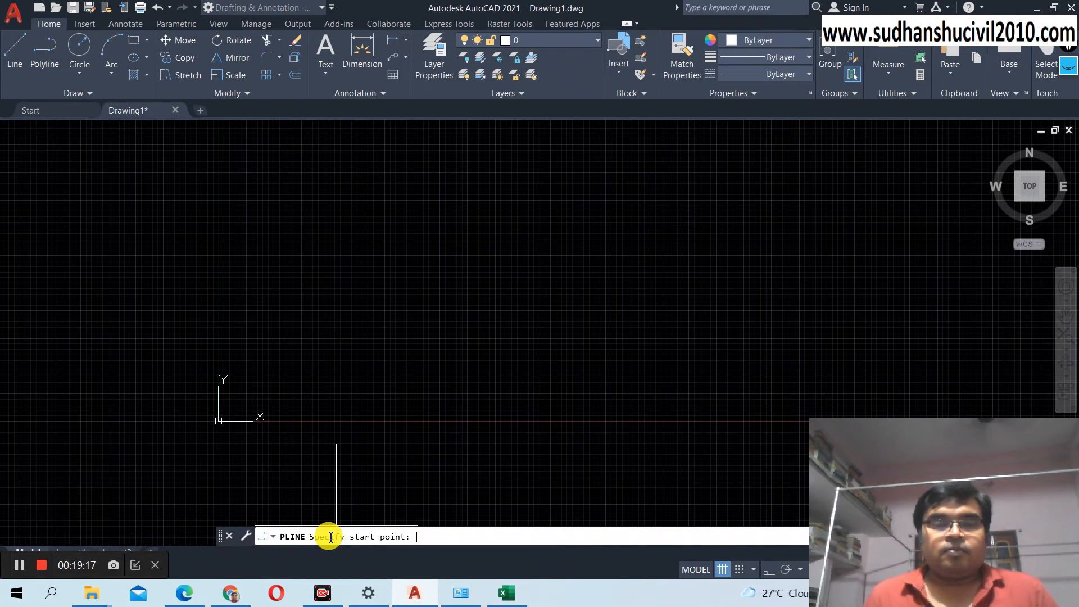
{"action": "type", "text": "0,"}
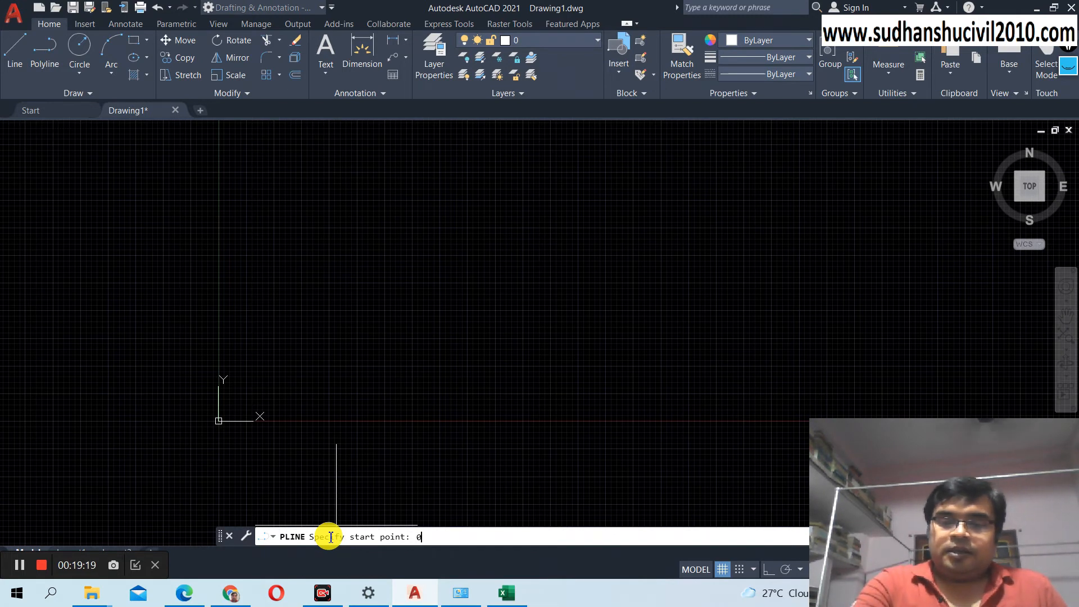
{"action": "type", "text": "0"}
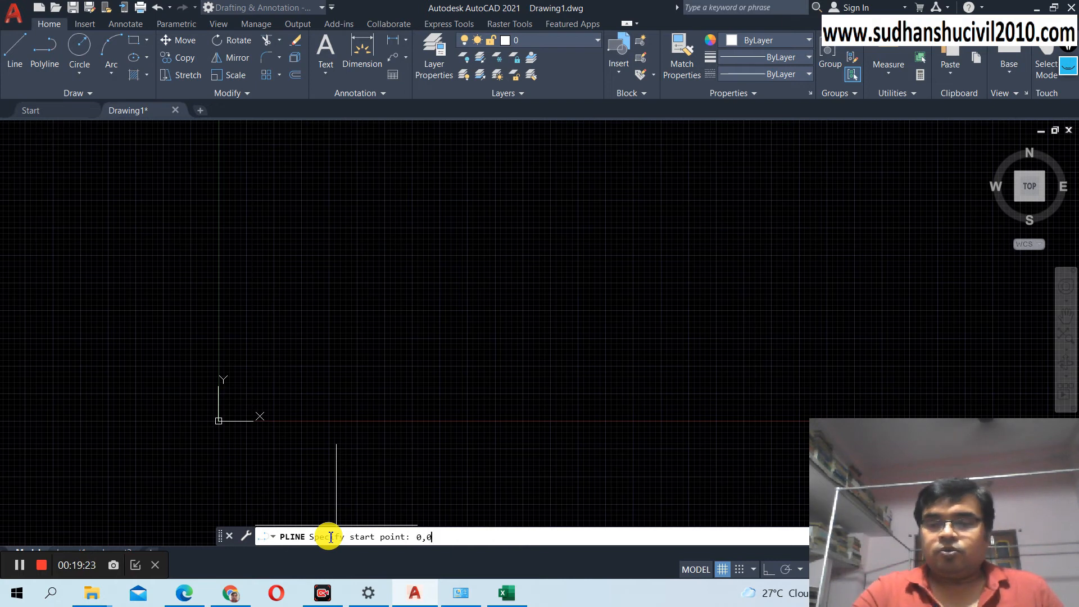
{"action": "key", "text": "Return"}
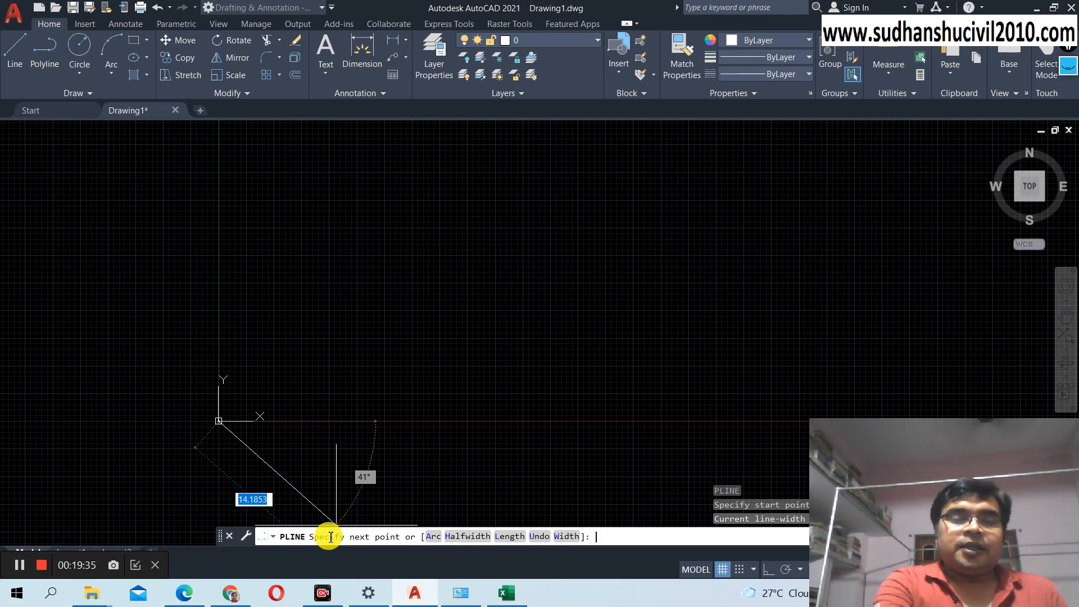
{"action": "type", "text": "@"}
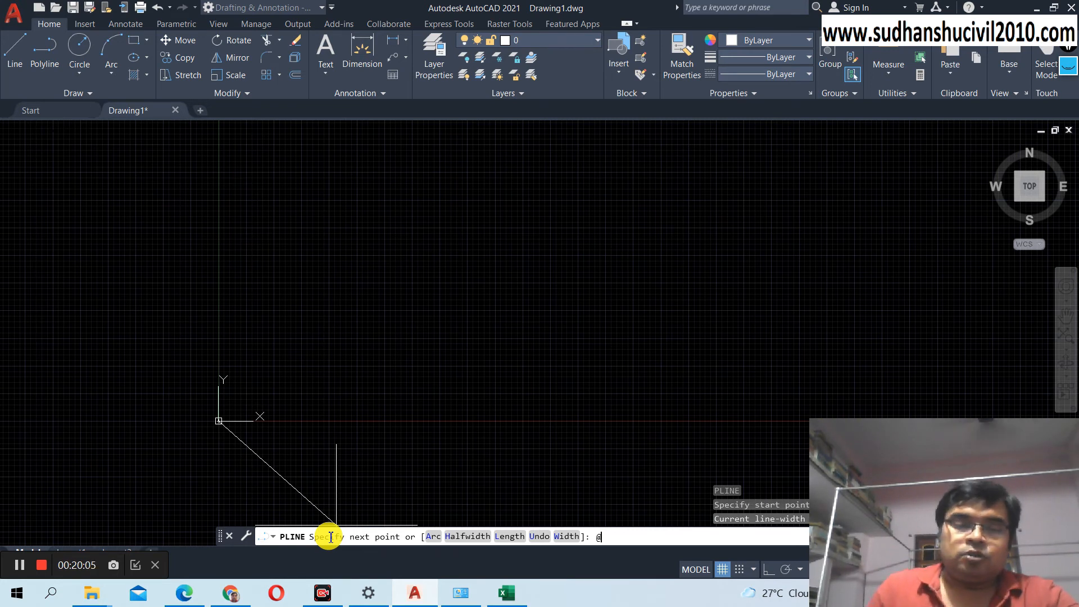
{"action": "type", "text": "10,0"}
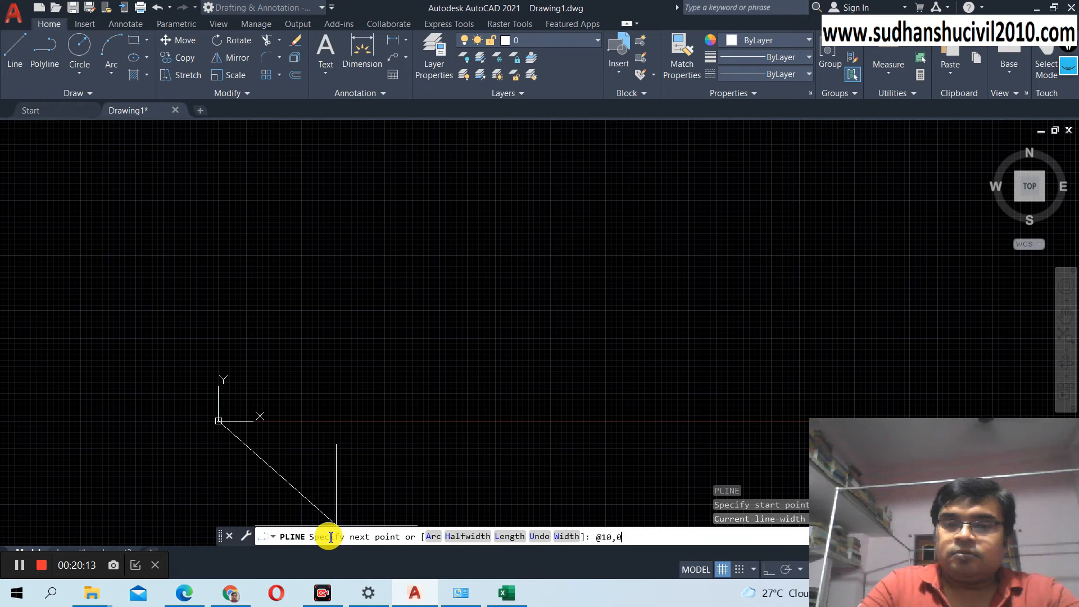
{"action": "key", "text": "Return"}
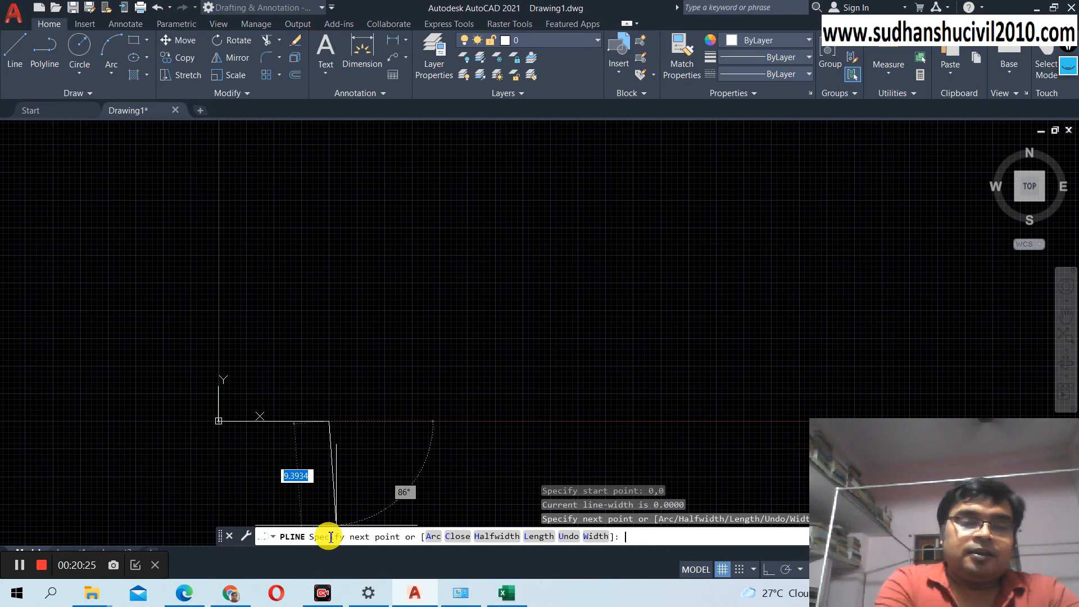
{"action": "type", "text": "@"}
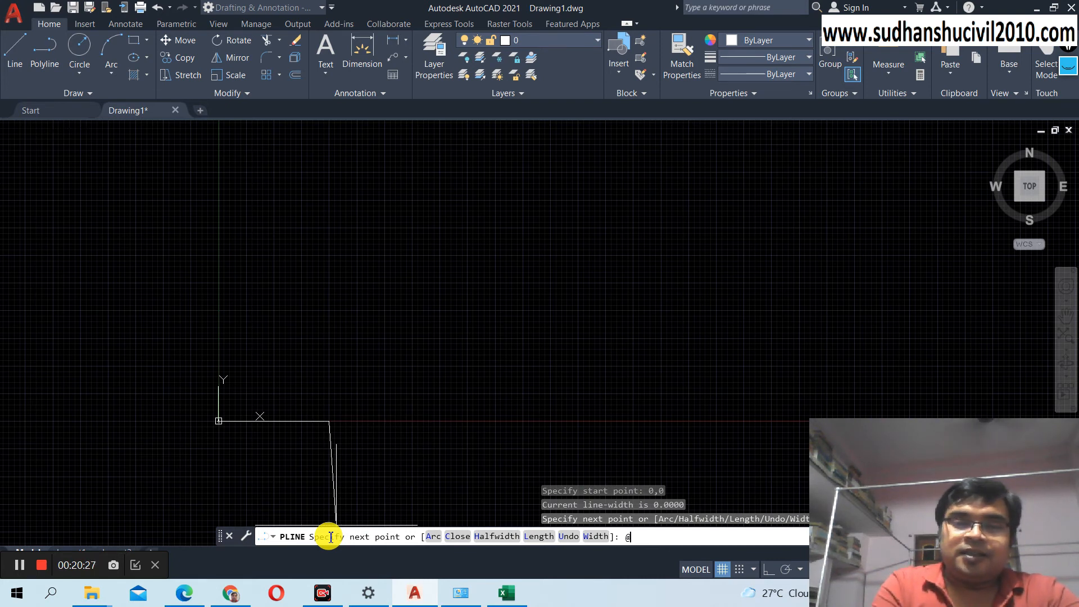
{"action": "type", "text": "10"}
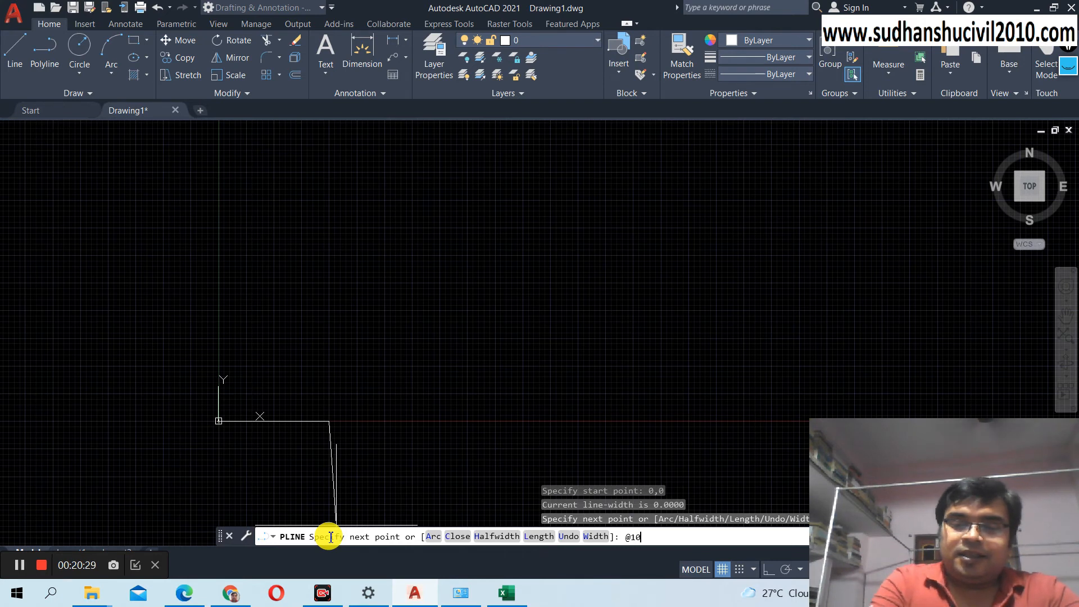
{"action": "type", "text": ",10"}
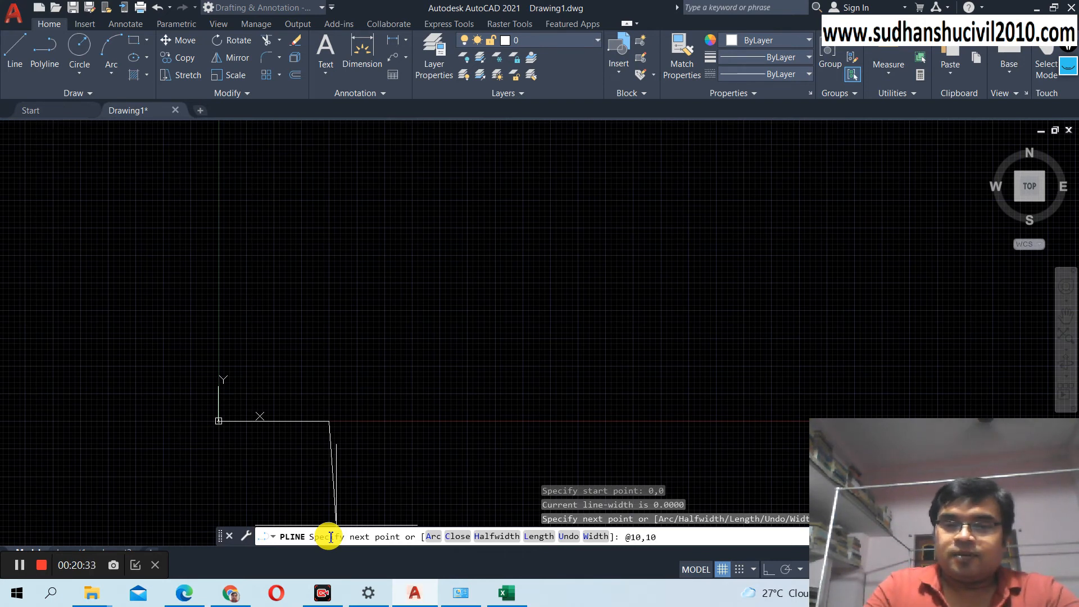
{"action": "key", "text": "Return"}
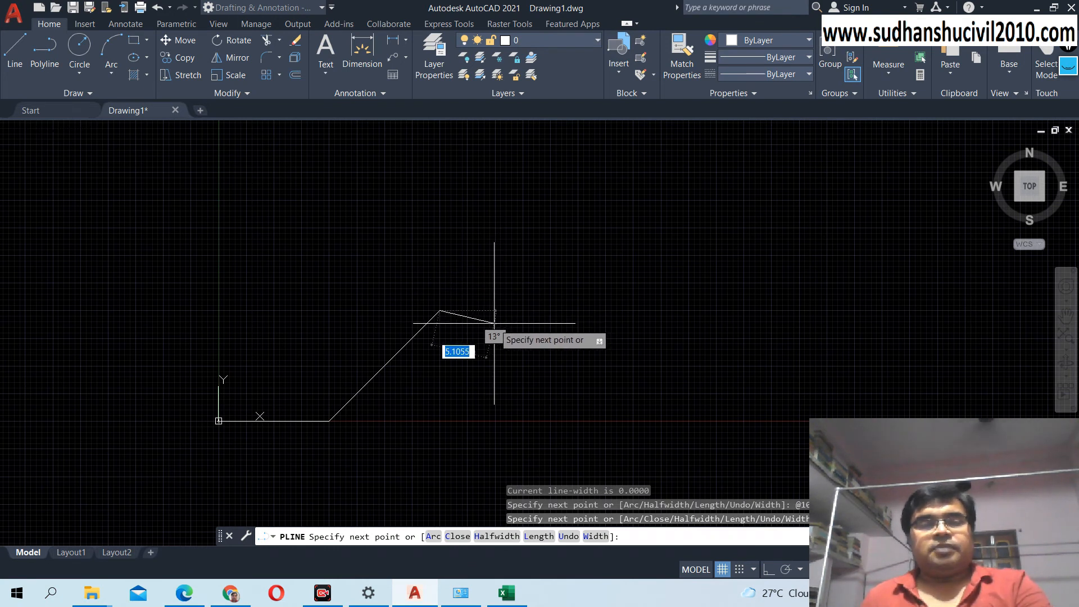
{"action": "key", "text": "Return"}
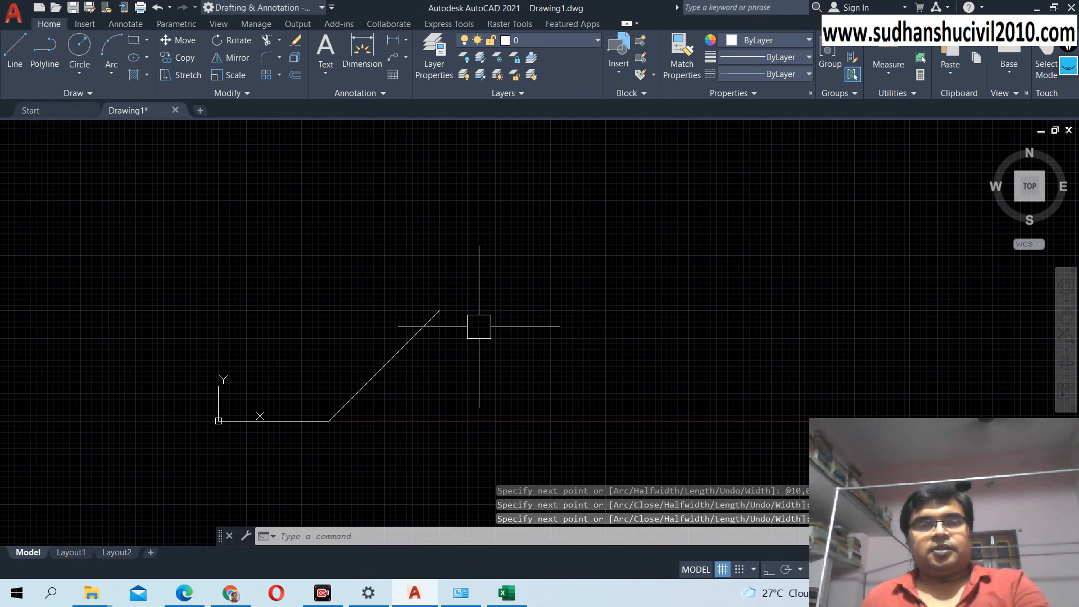
{"action": "left_click", "coordinate": [379, 365]}
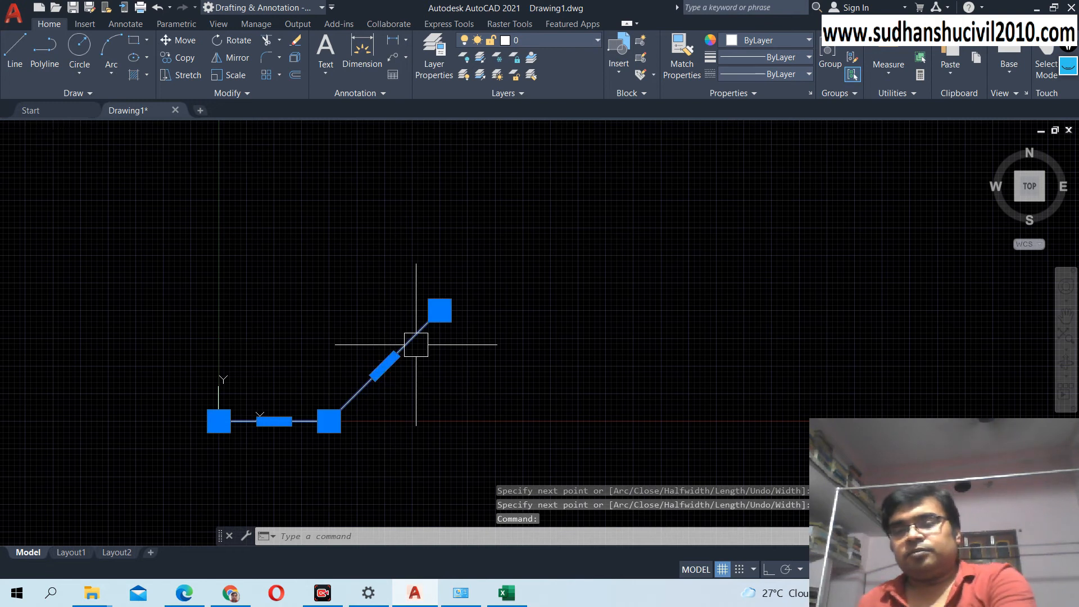
{"action": "key", "text": "Delete"}
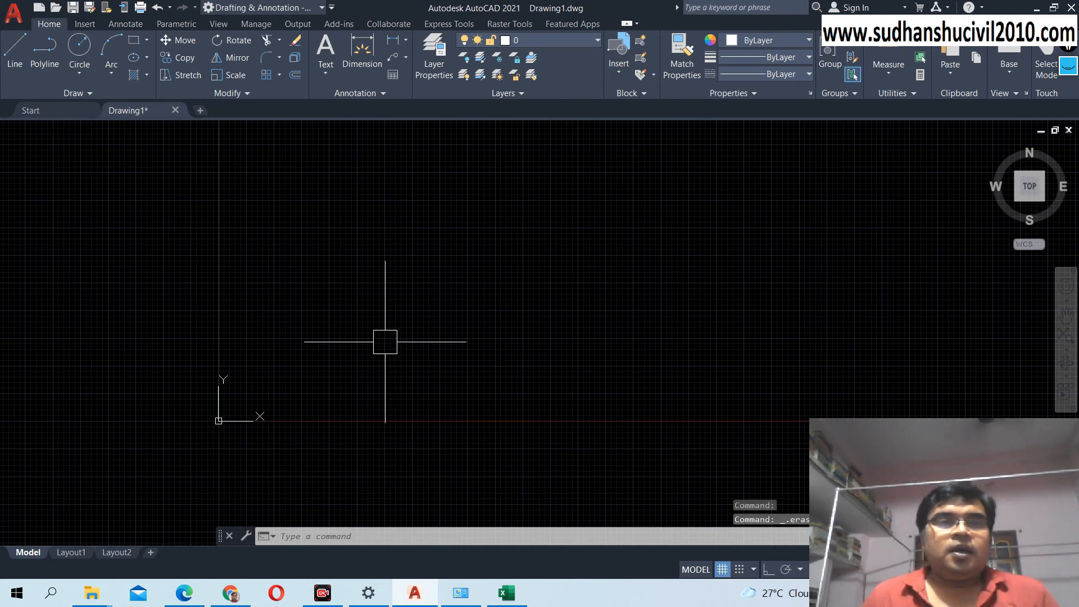
{"action": "left_click", "coordinate": [45, 50]}
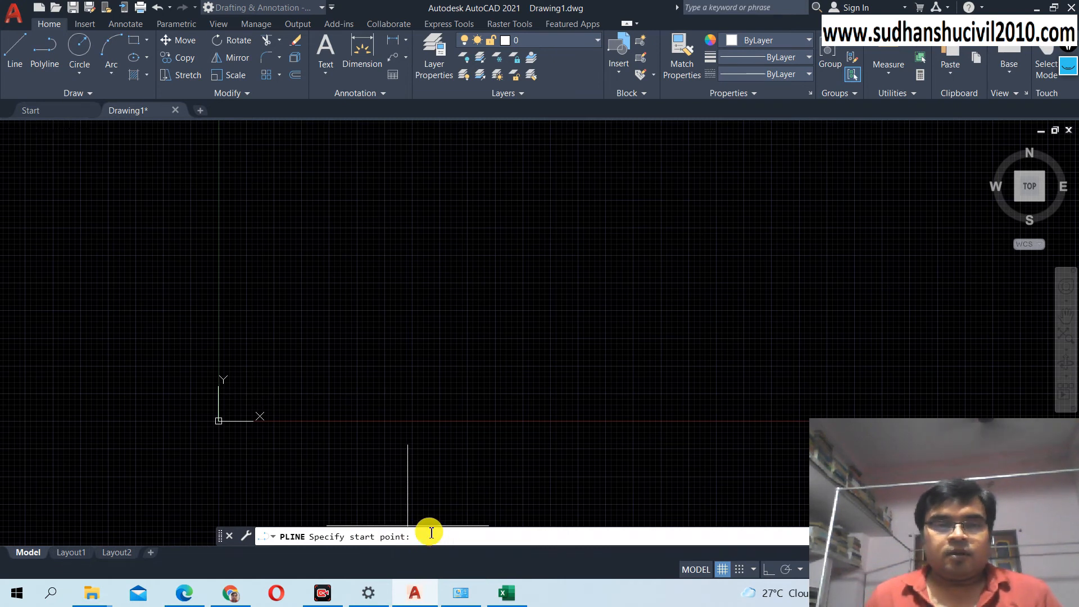
{"action": "type", "text": "5"}
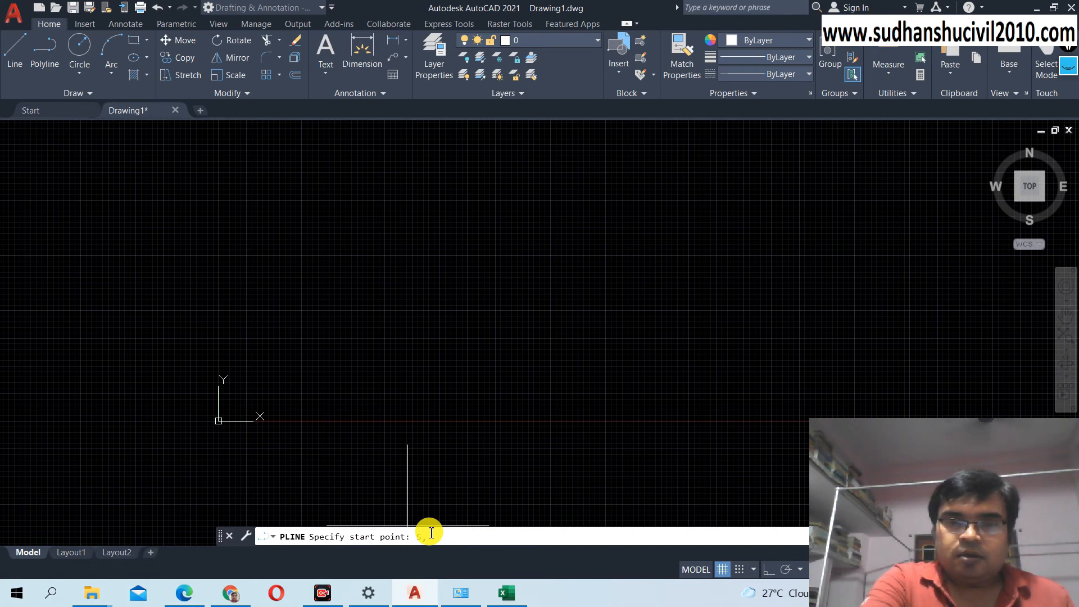
{"action": "type", "text": ",5"}
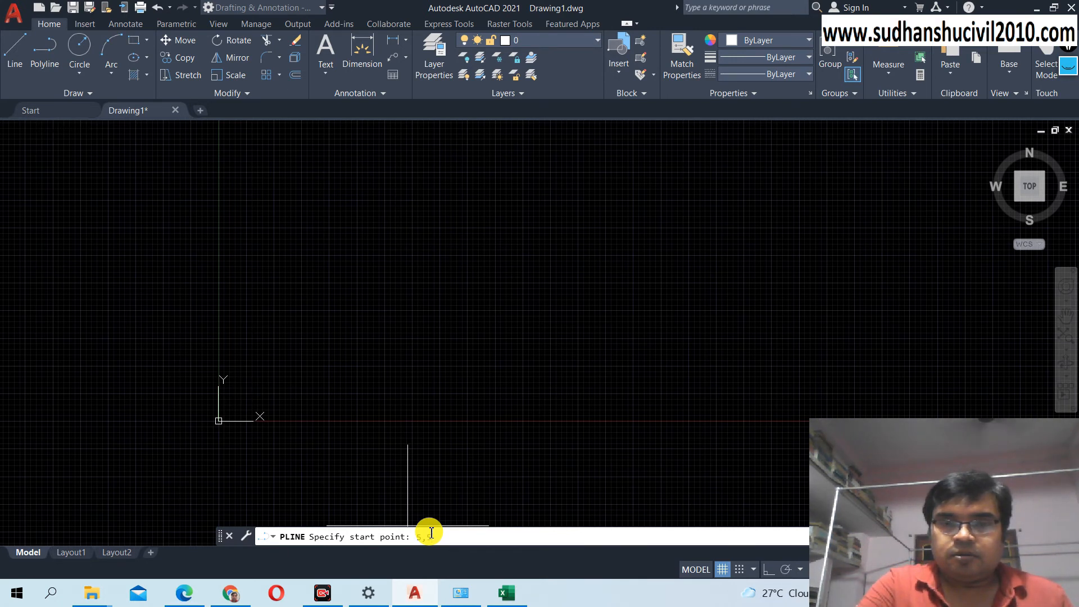
{"action": "key", "text": "Return"}
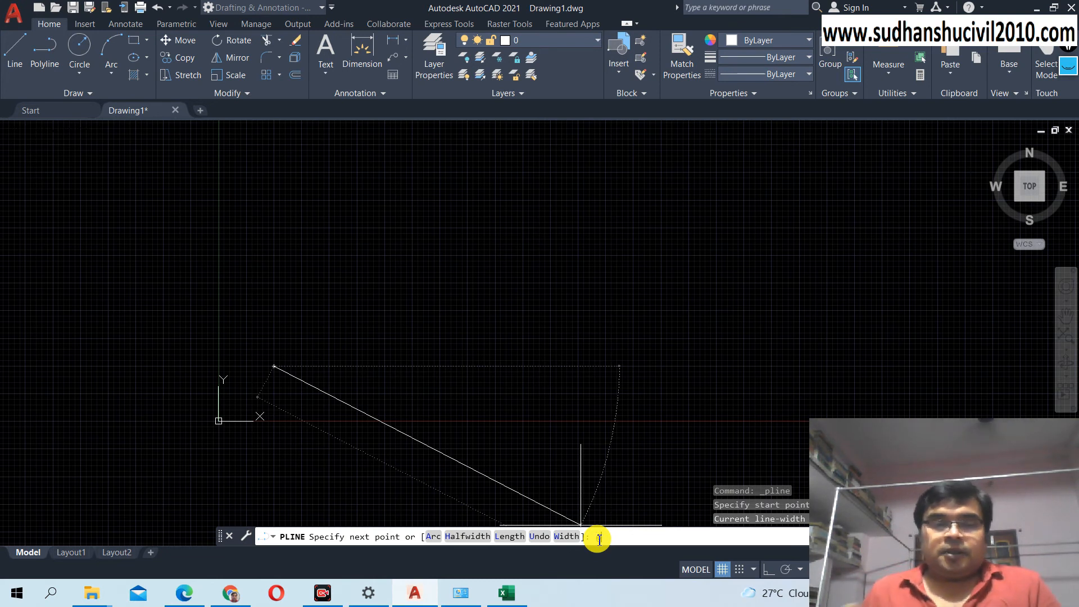
{"action": "type", "text": "1"}
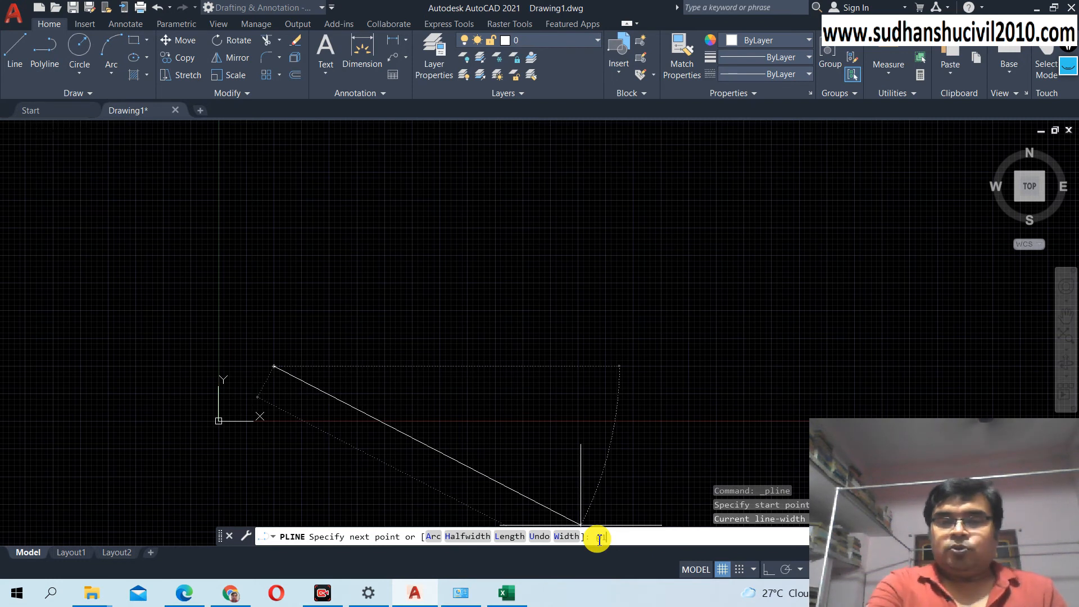
{"action": "type", "text": "0"}
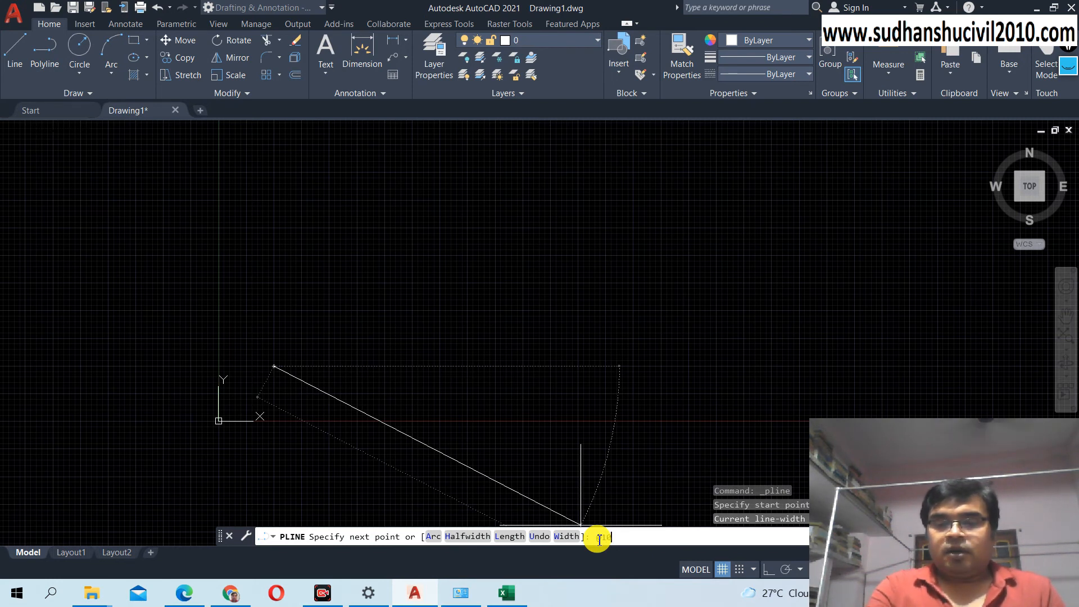
{"action": "type", "text": ",0"}
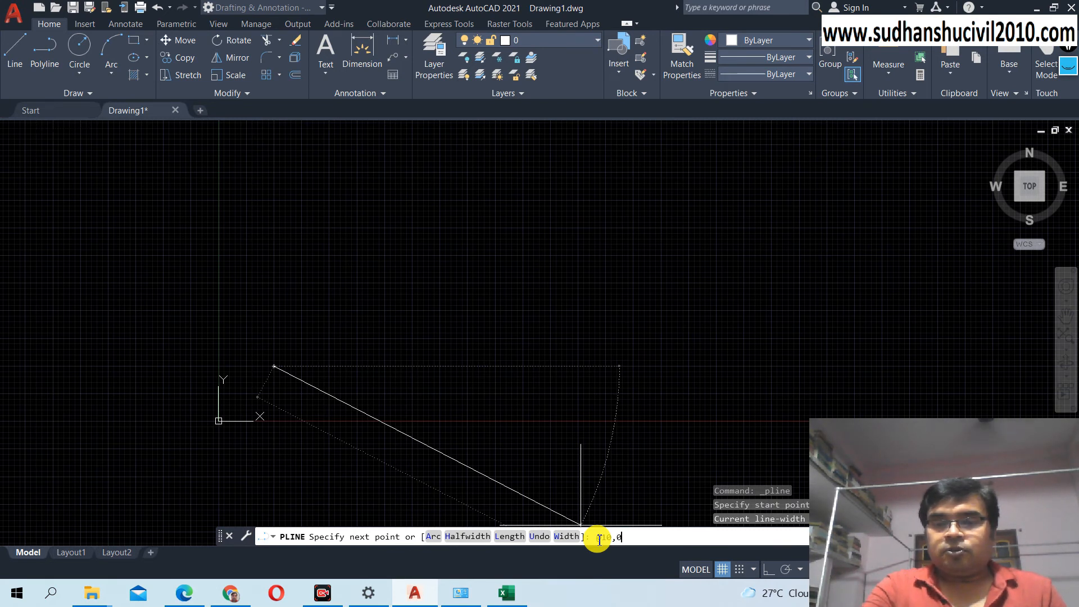
{"action": "key", "text": "Return"}
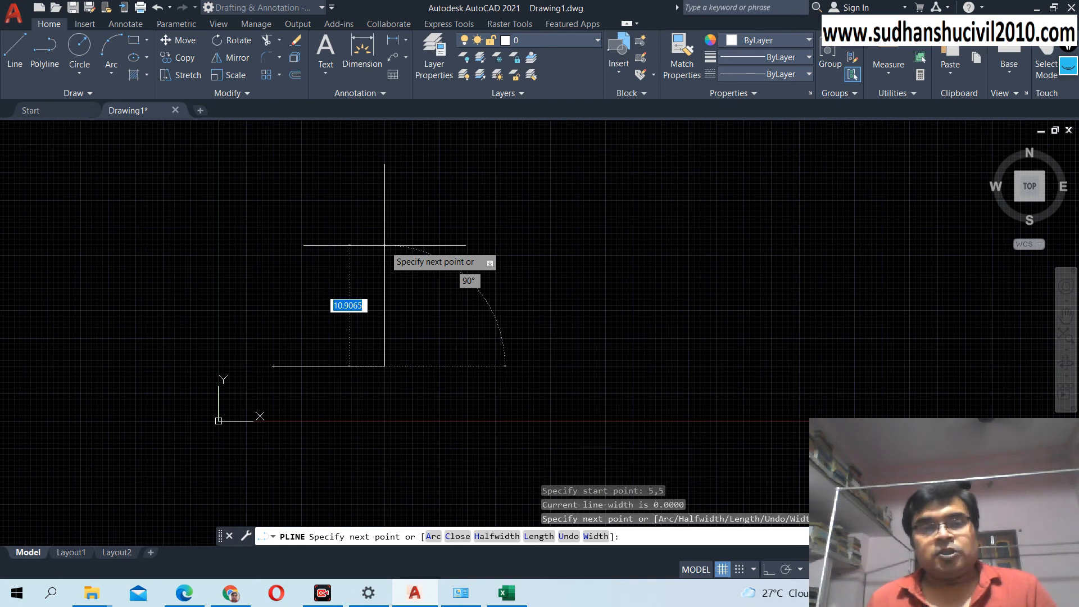
Add the square's second side by continuing the polyline to the relative point @0,10.
{"action": "left_click", "coordinate": [623, 536]}
{"action": "type", "text": "@"}
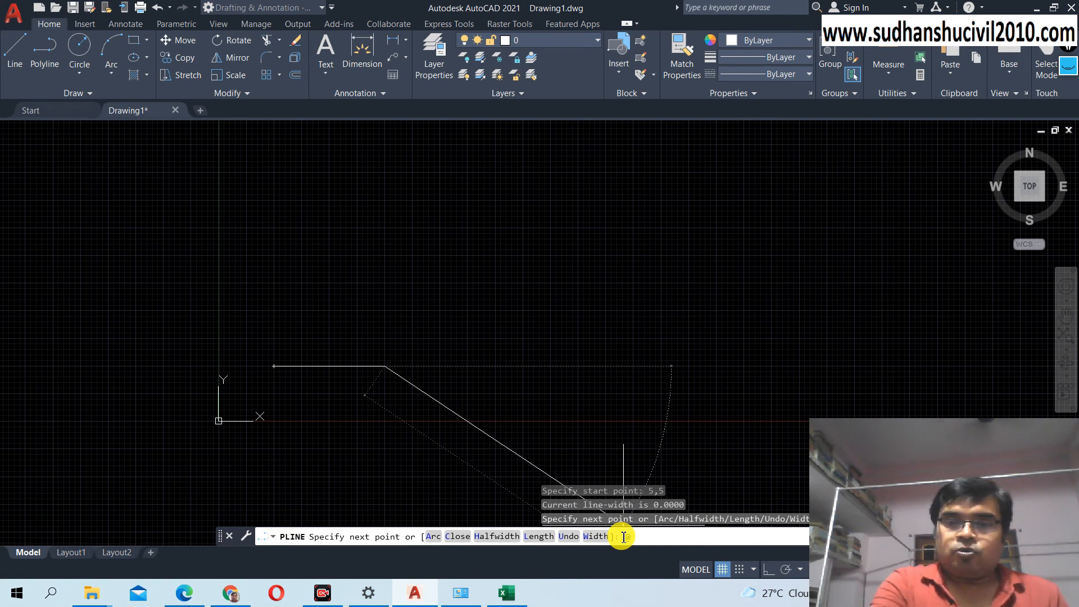
{"action": "type", "text": "00"}
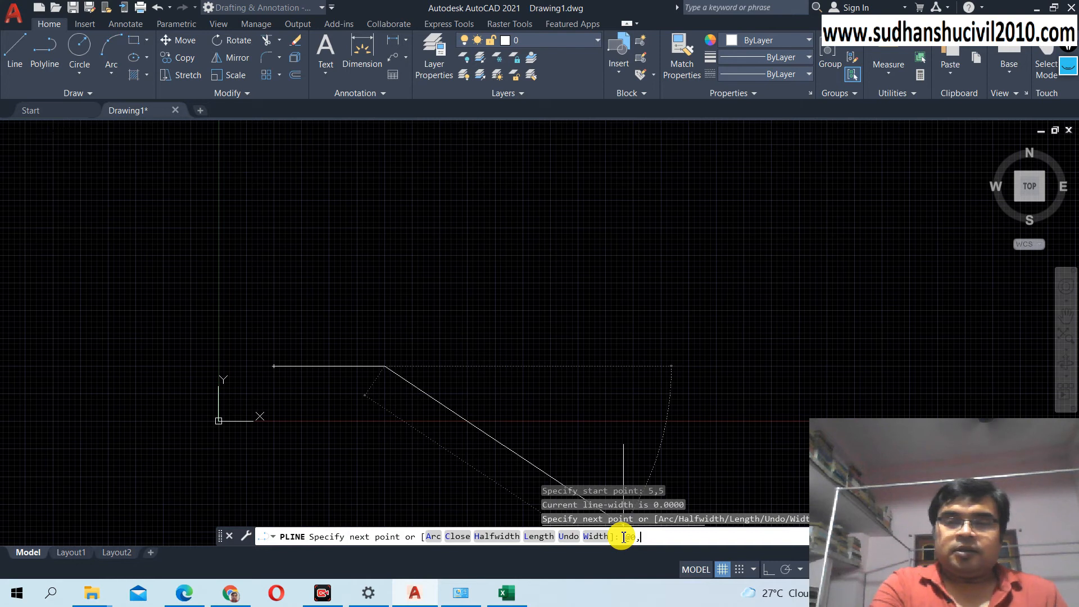
{"action": "type", "text": ",10"}
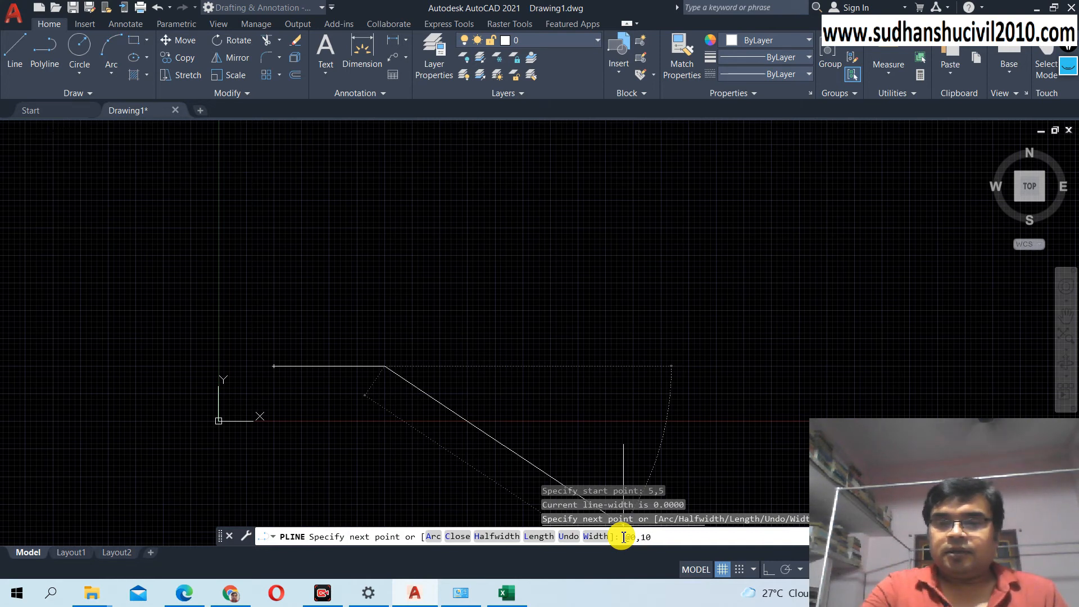
{"action": "key", "text": "Return"}
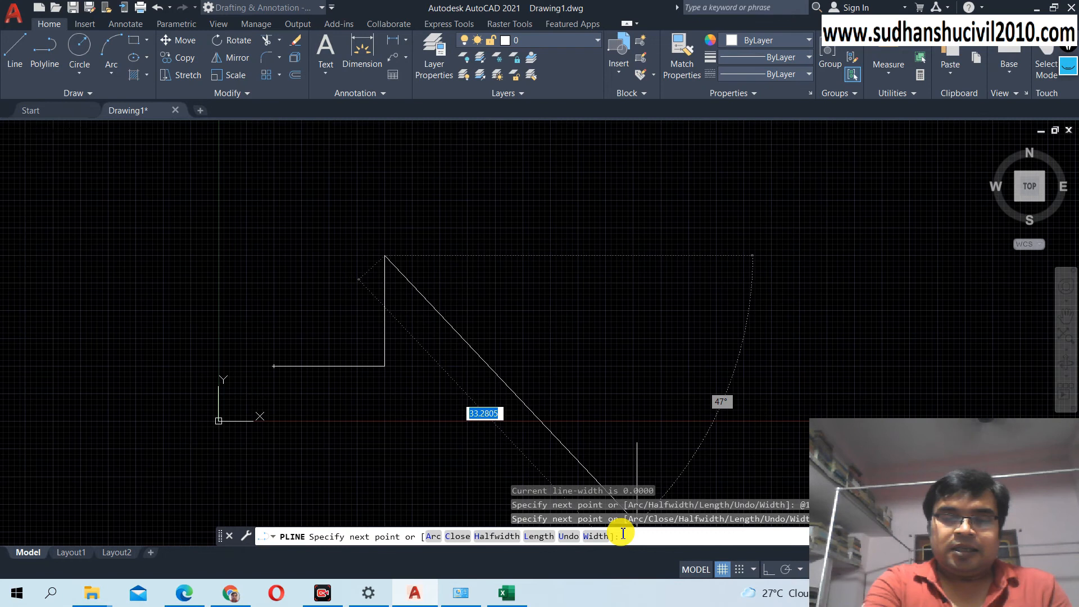
Add the square's third side by continuing the polyline to the relative point @-10,0.
{"action": "type", "text": "@"}
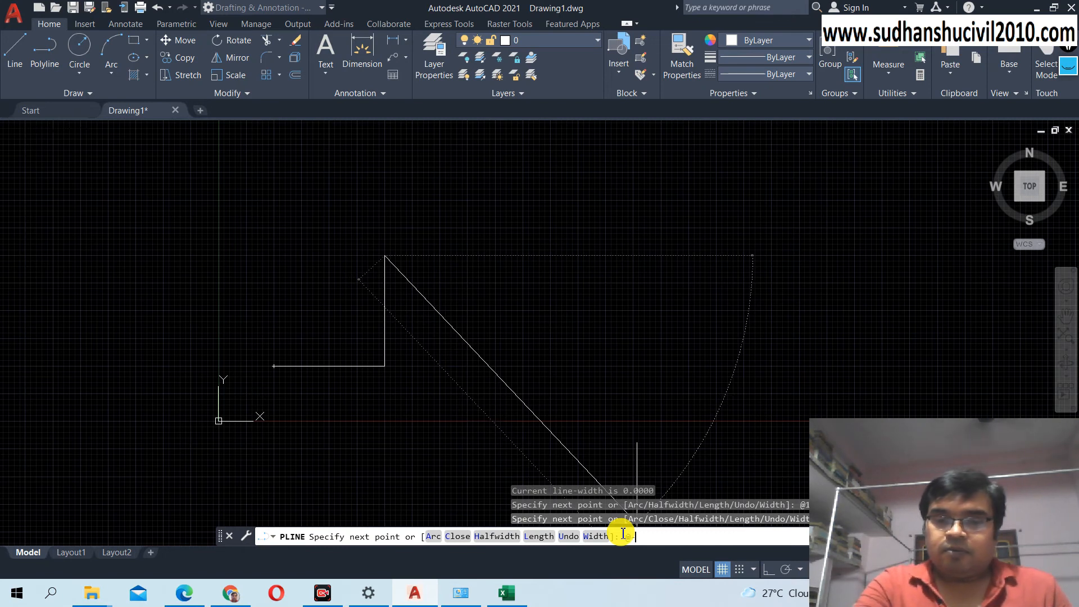
{"action": "type", "text": "-10"}
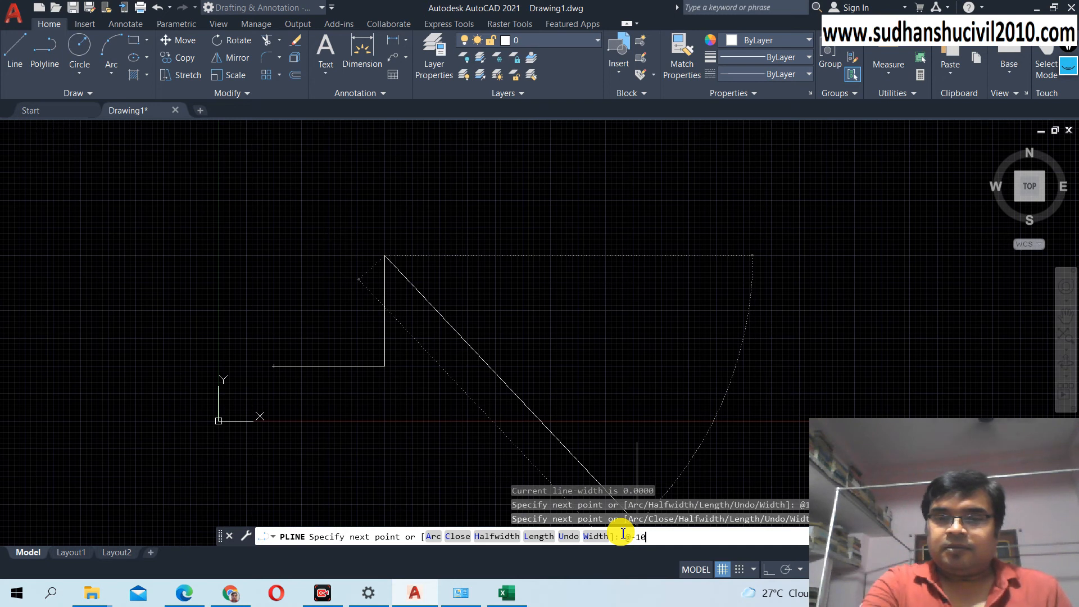
{"action": "type", "text": ","}
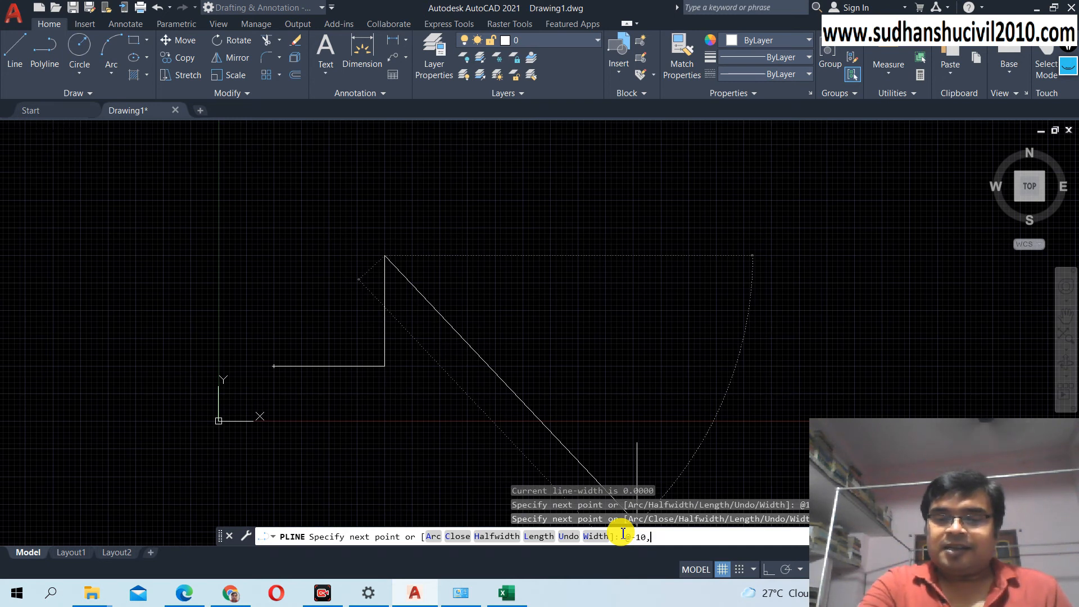
{"action": "type", "text": "0"}
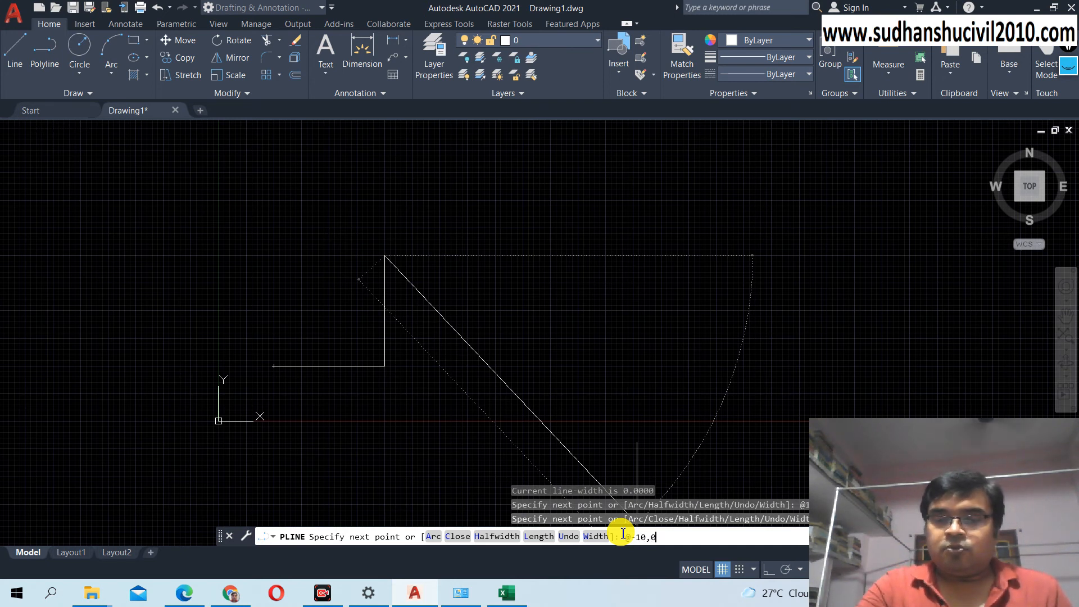
{"action": "key", "text": "Return"}
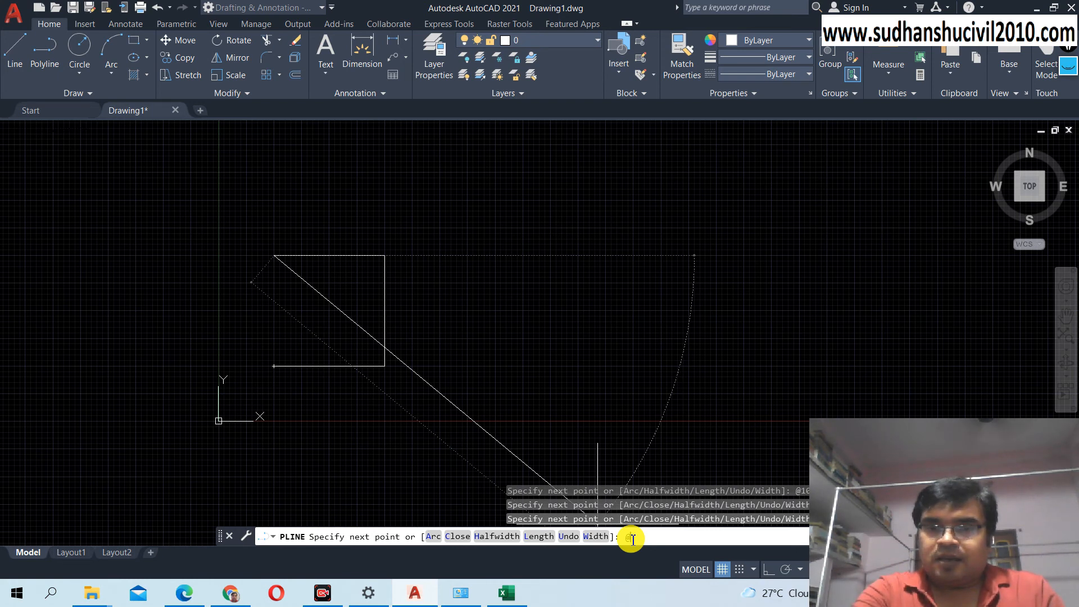
Complete the square with a polyline segment to the relative point @0,-10 and end the command.
{"action": "type", "text": ",-10"}
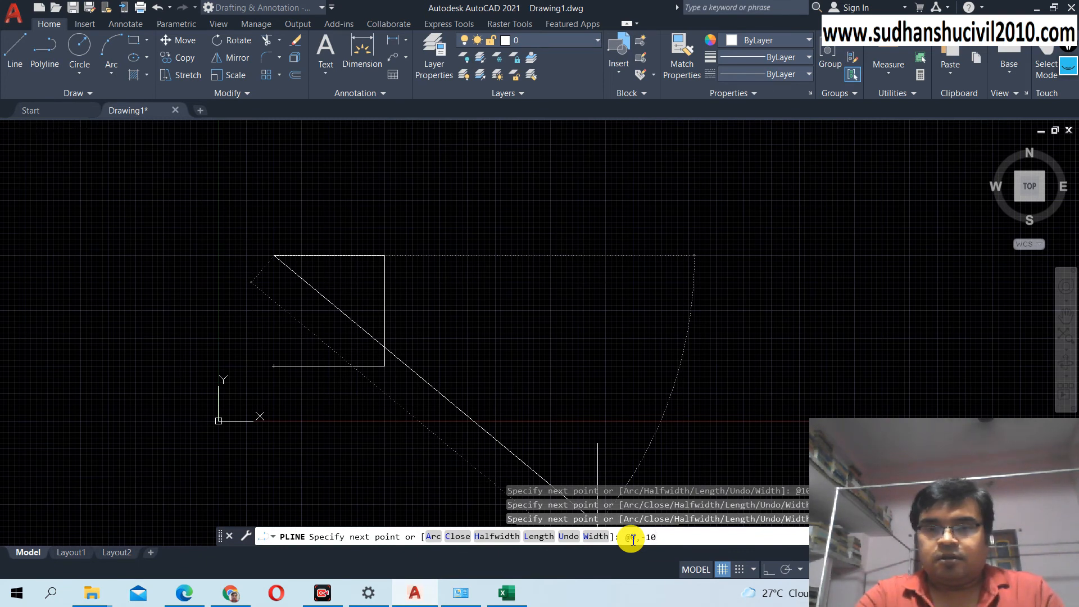
{"action": "key", "text": "Return"}
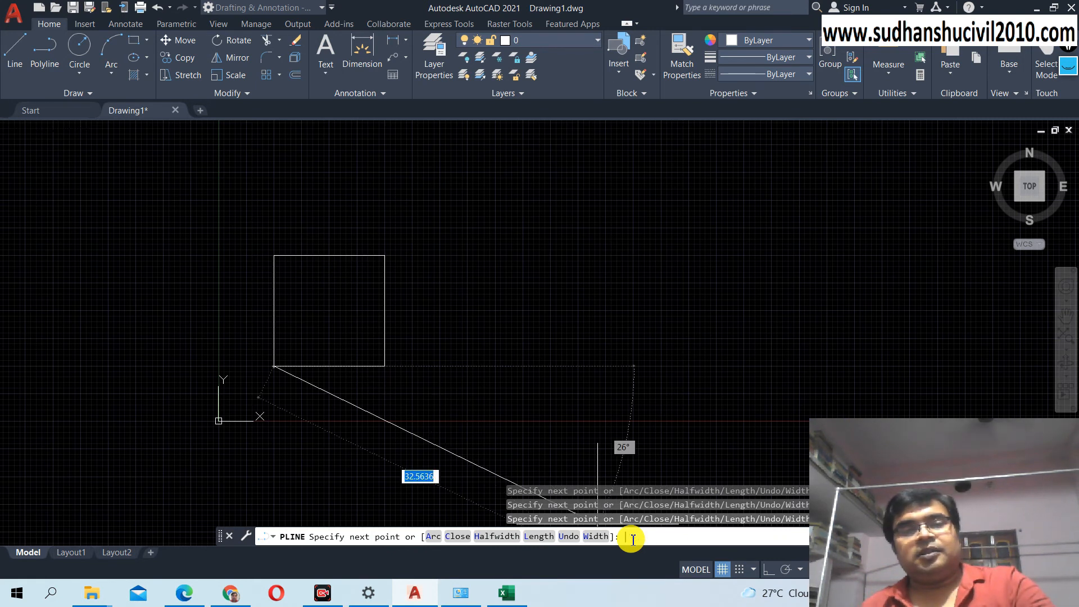
{"action": "key", "text": "Return"}
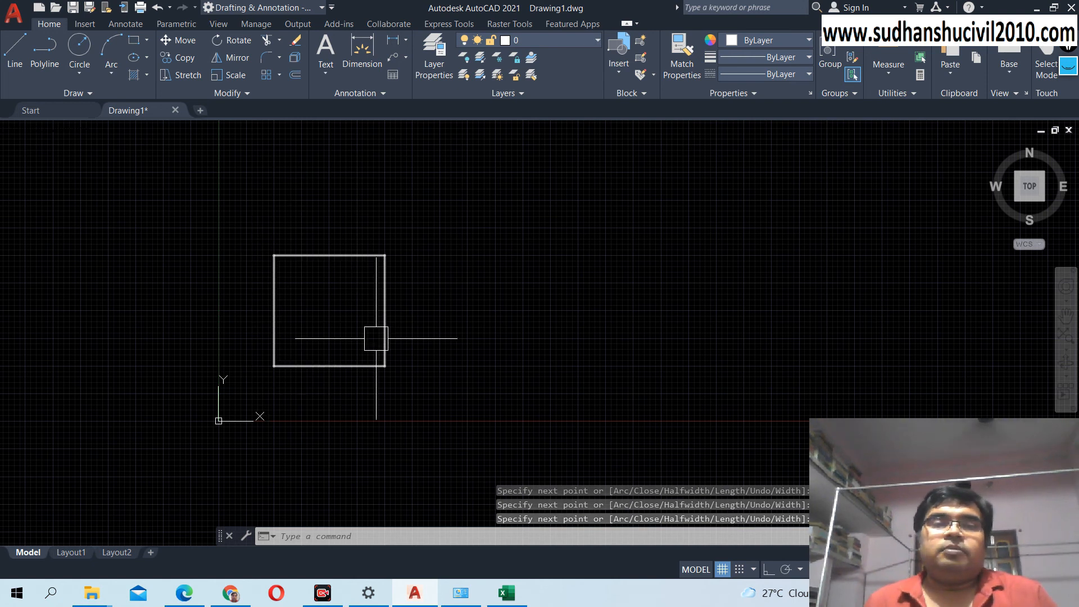
Select the polyline square to inspect it as one object, then delete it from the drawing.
{"action": "left_click", "coordinate": [384, 312]}
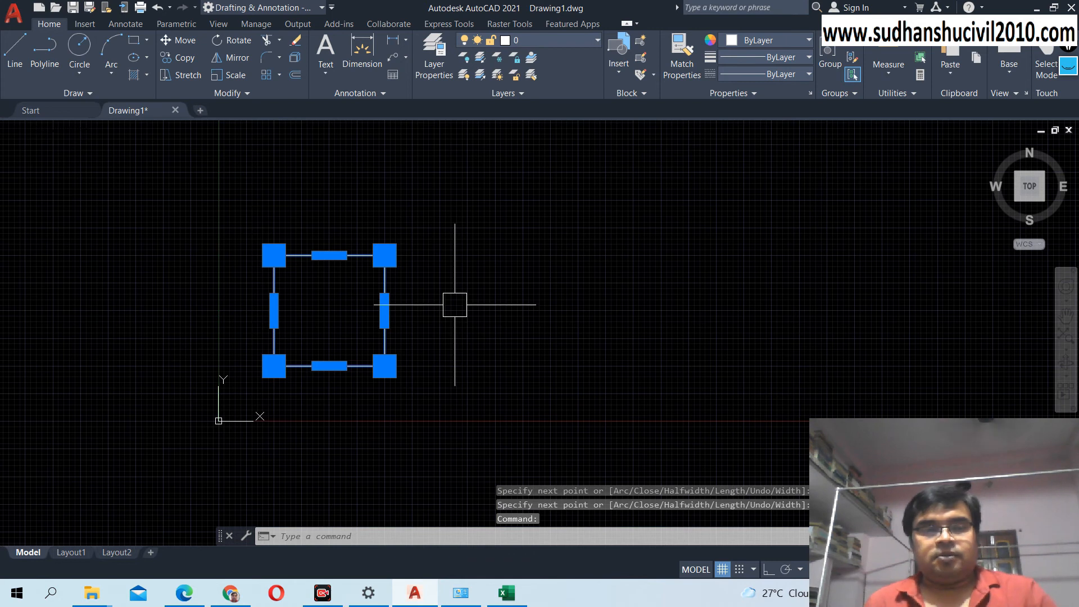
{"action": "key", "text": "Escape"}
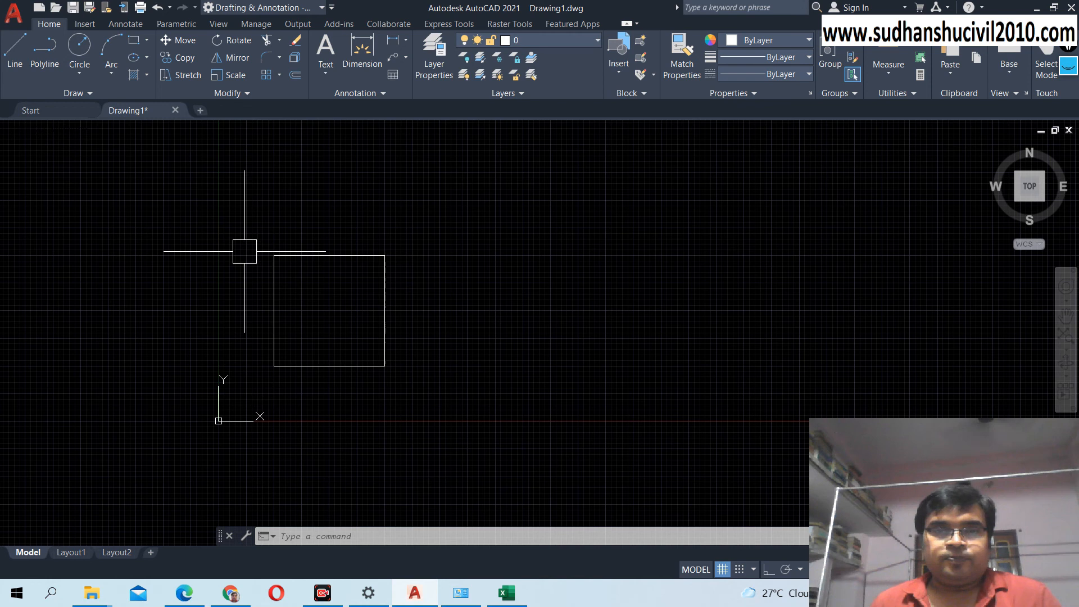
{"action": "mouse_move", "coordinate": [232, 241]}
{"action": "left_mouse_down"}
{"action": "mouse_move", "coordinate": [243, 225]}
{"action": "mouse_move", "coordinate": [390, 214]}
{"action": "mouse_move", "coordinate": [428, 337]}
{"action": "mouse_move", "coordinate": [330, 390]}
{"action": "mouse_move", "coordinate": [272, 391]}
{"action": "left_mouse_up"}
{"action": "key", "text": "Delete"}
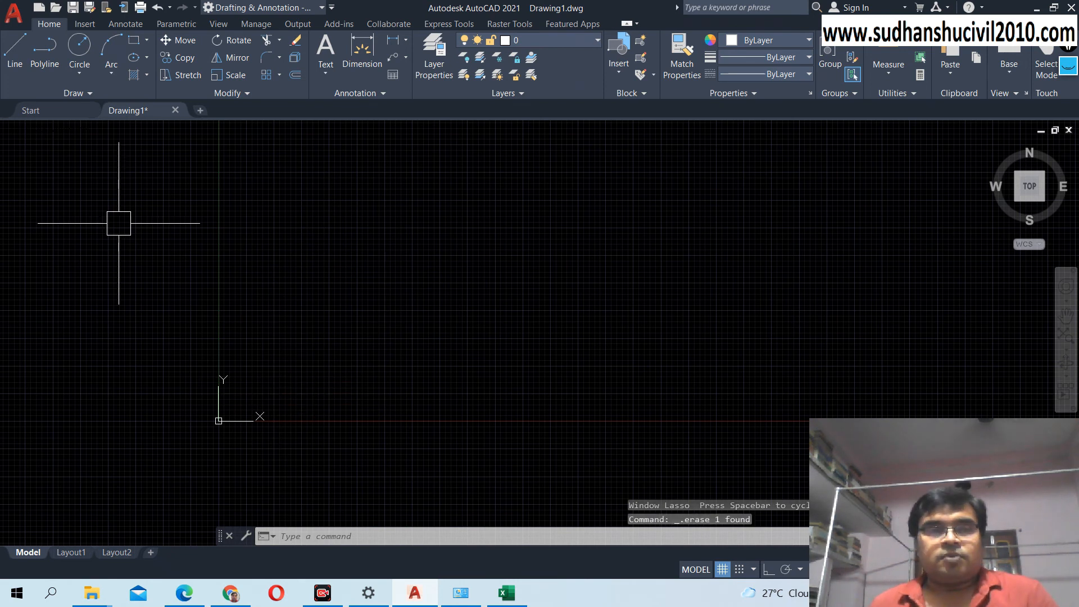
Start a new polyline with the PL command alias, placing its start point at 5,5.
{"action": "left_click", "coordinate": [46, 54]}
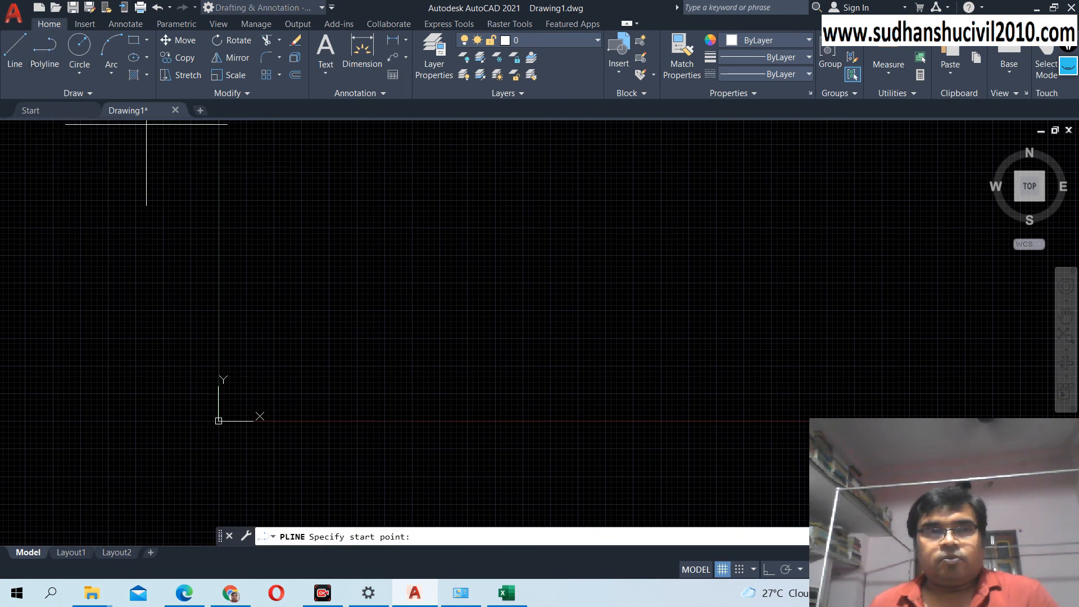
{"action": "key", "text": "Escape"}
{"action": "left_click", "coordinate": [370, 533]}
{"action": "type", "text": "PL"}
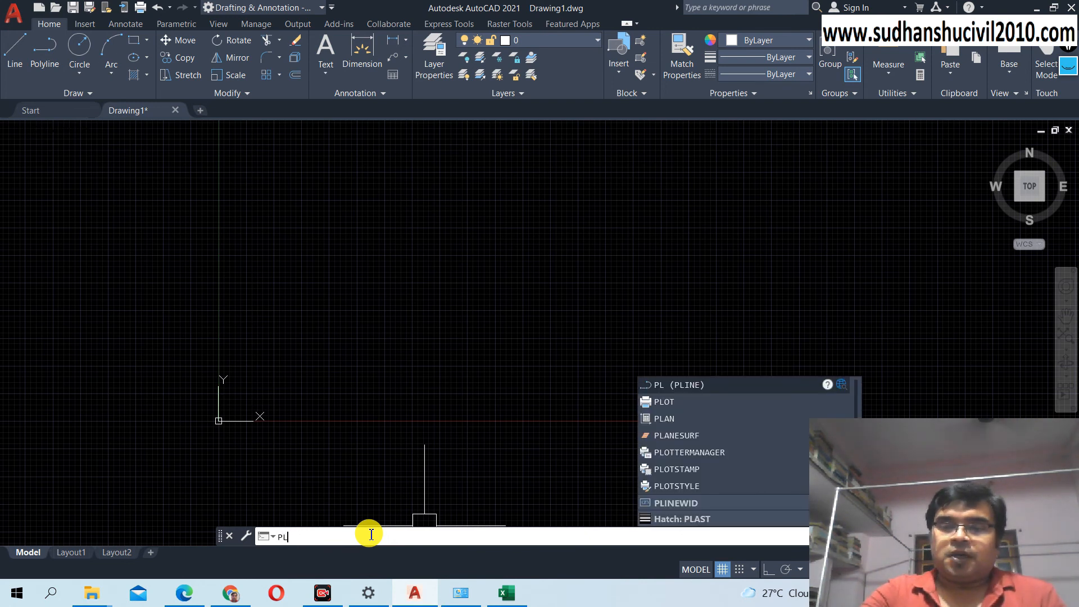
{"action": "key", "text": "Return"}
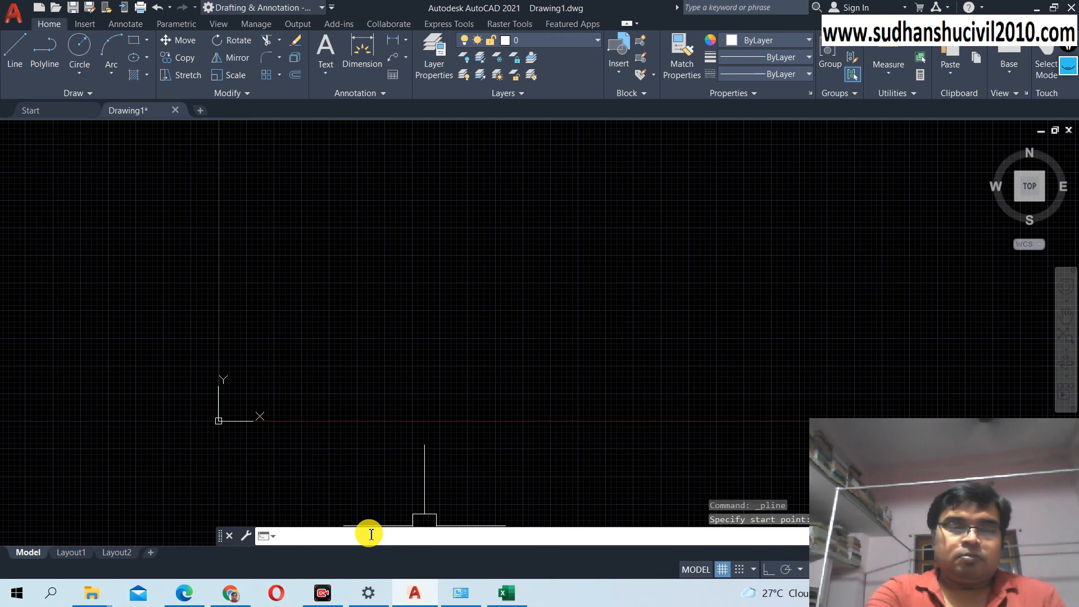
{"action": "type", "text": "P"}
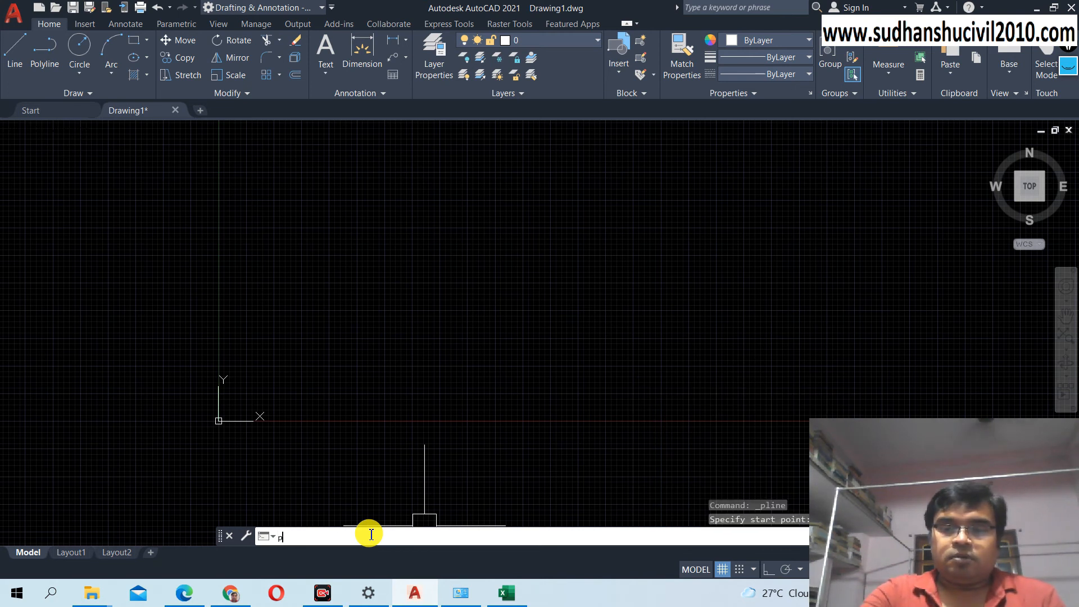
{"action": "type", "text": "L"}
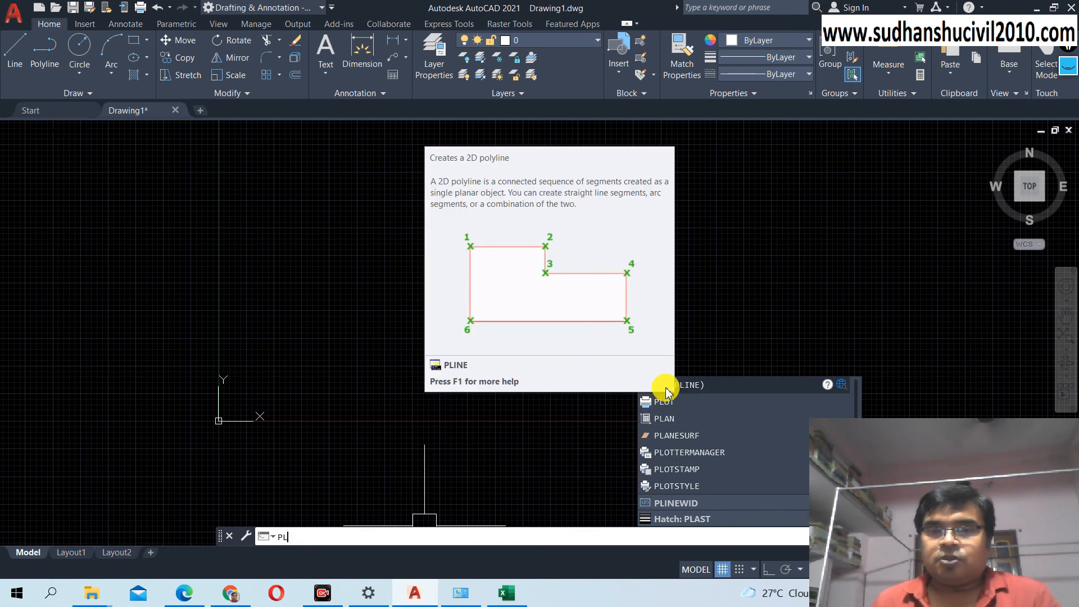
{"action": "left_click", "coordinate": [698, 386]}
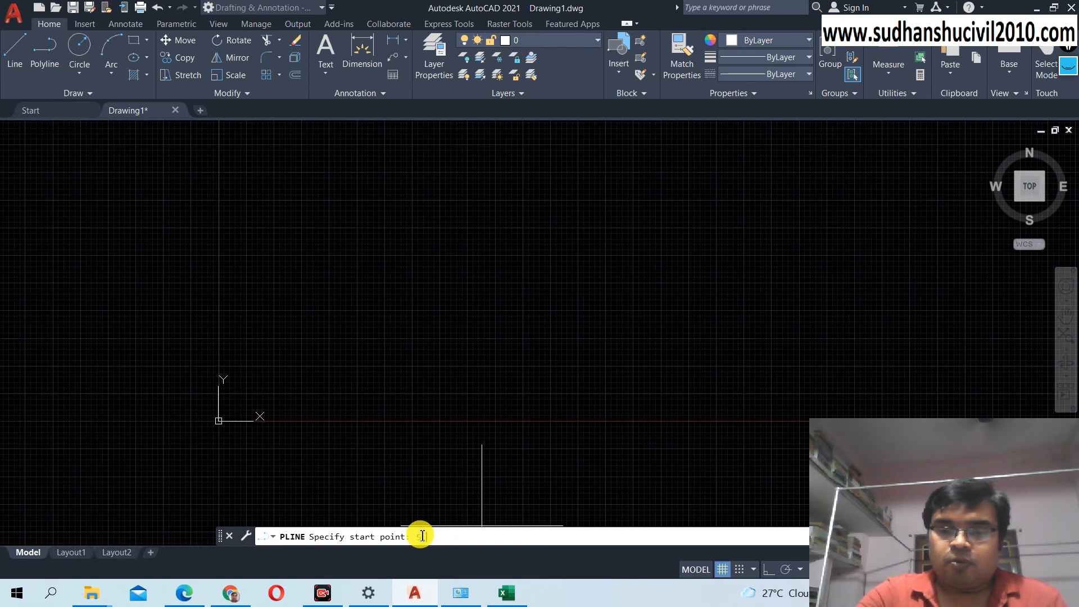
{"action": "type", "text": ",5"}
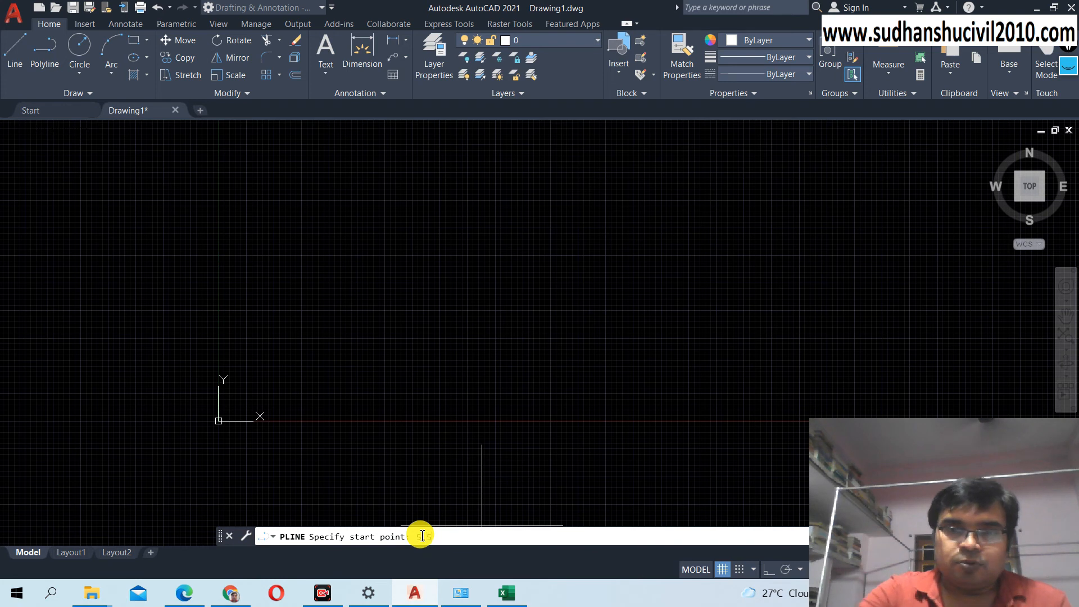
{"action": "key", "text": "Return"}
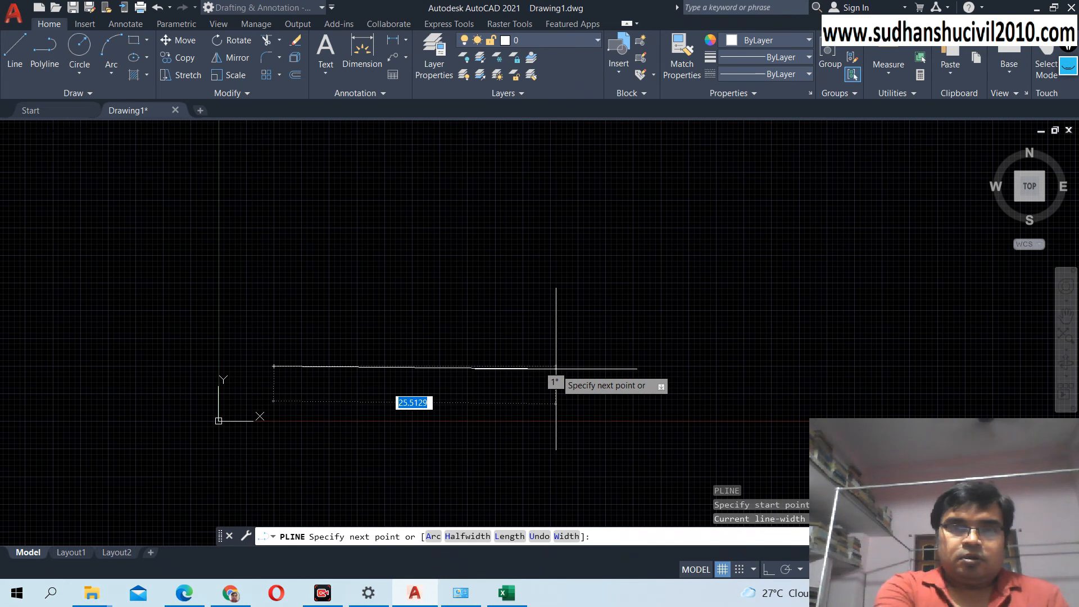
{"action": "type", "text": "1"}
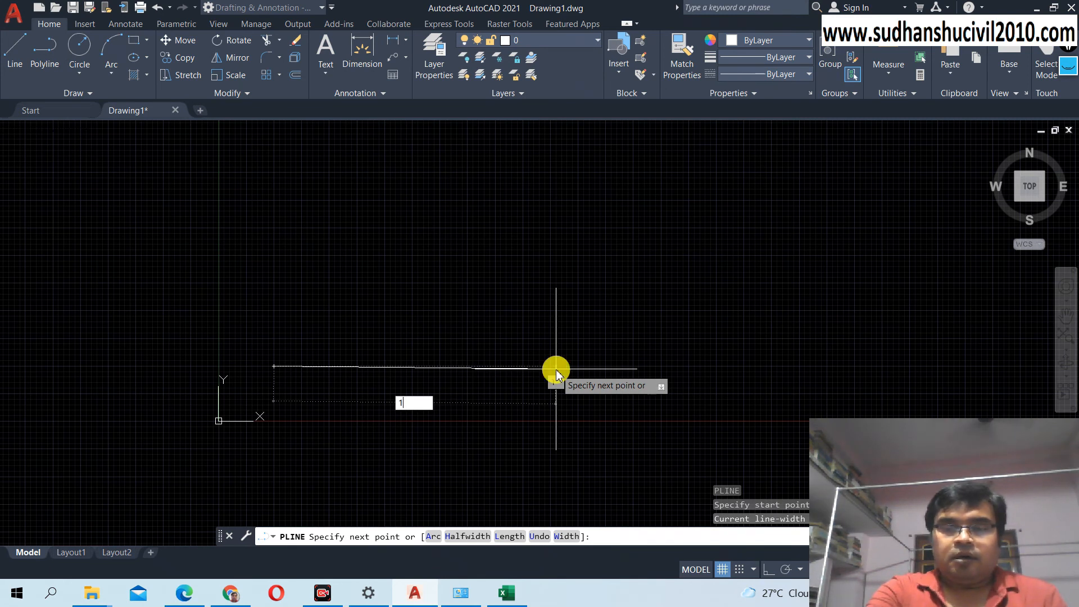
{"action": "type", "text": "0"}
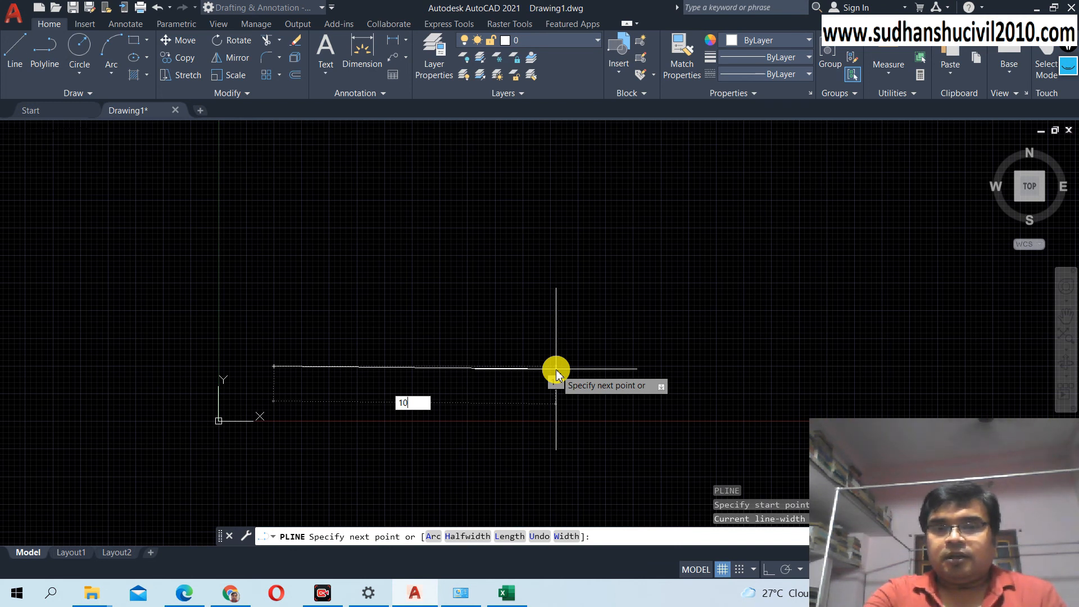
{"action": "key", "text": "BackSpace"}
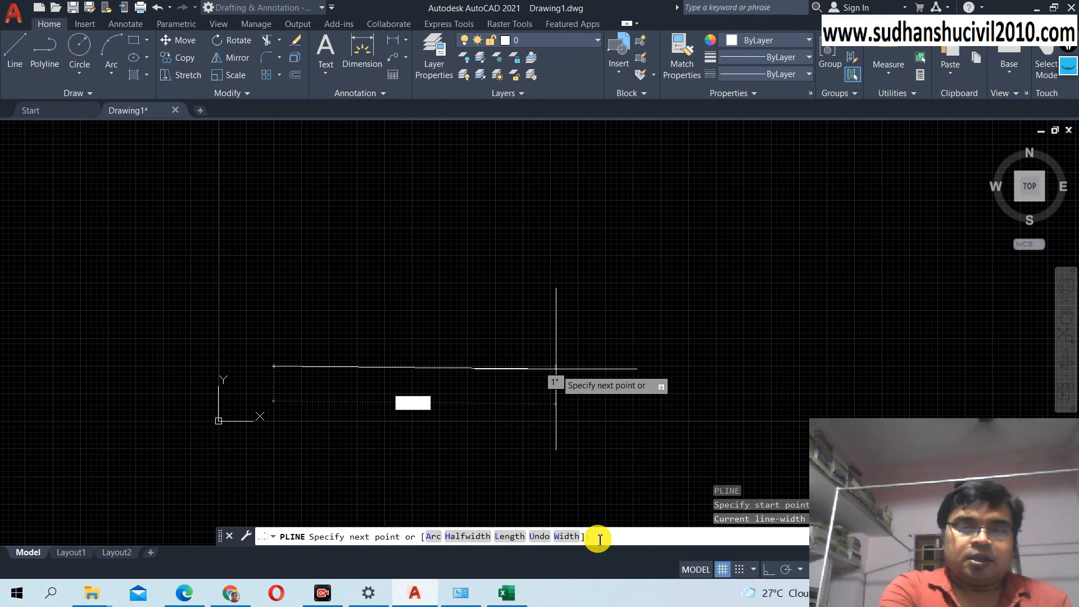
{"action": "type", "text": "@"}
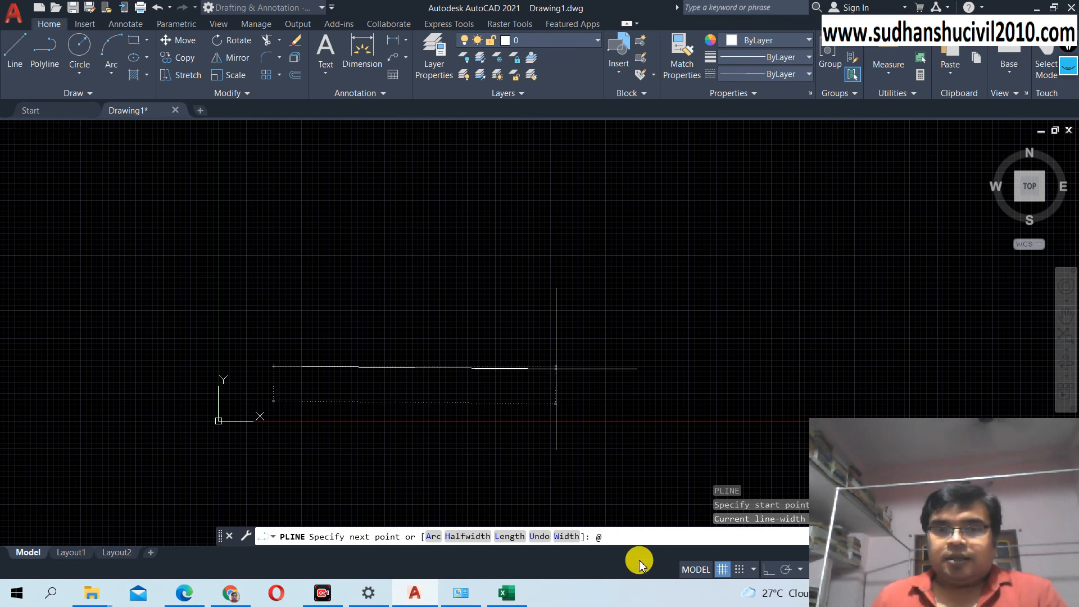
{"action": "type", "text": "10"}
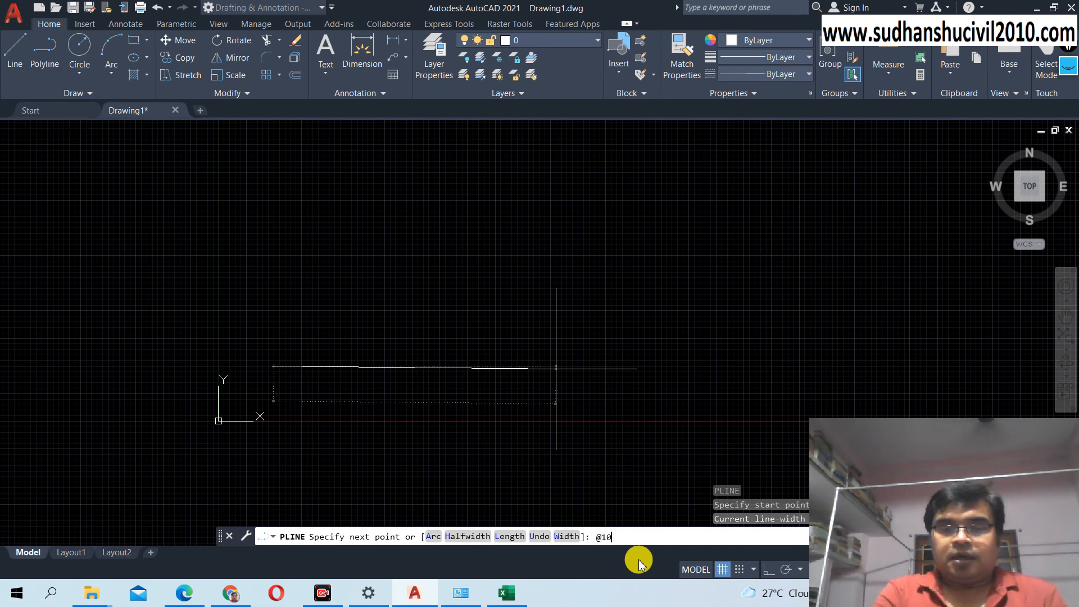
{"action": "type", "text": "<"}
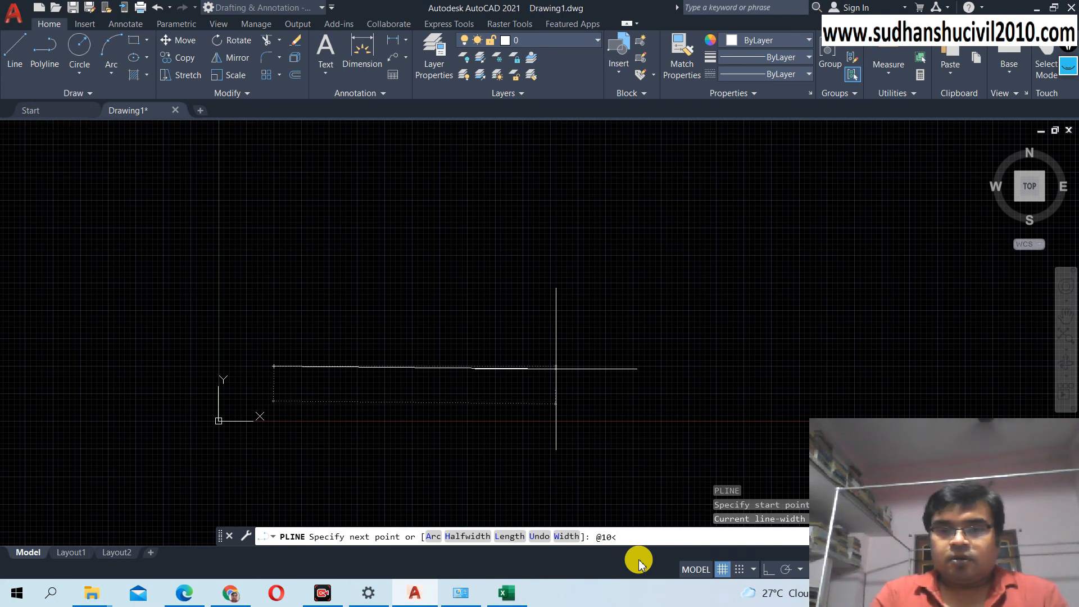
{"action": "type", "text": "0"}
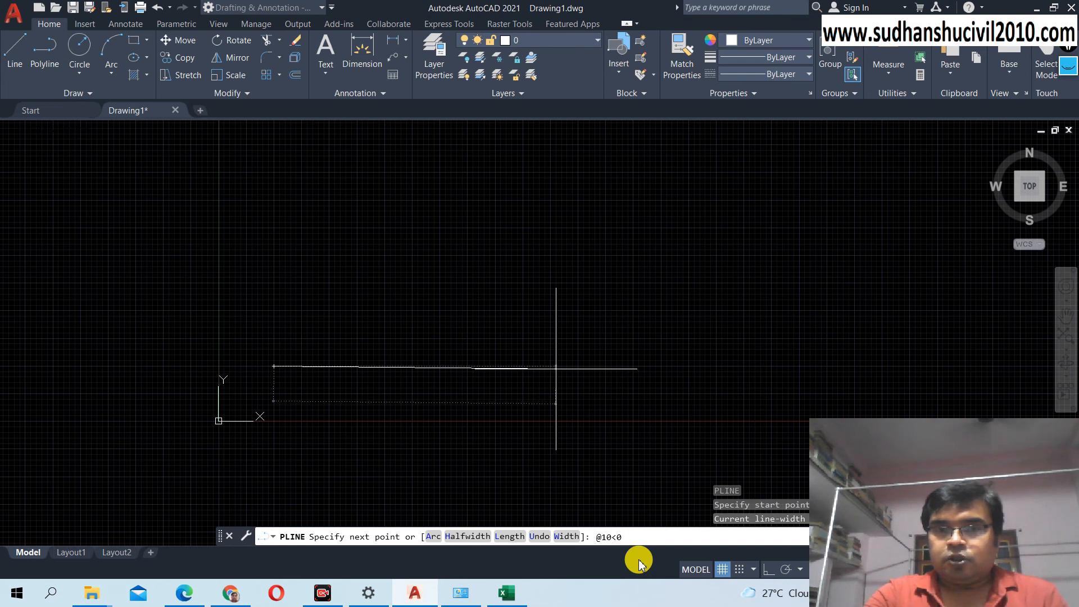
{"action": "key", "text": "Return"}
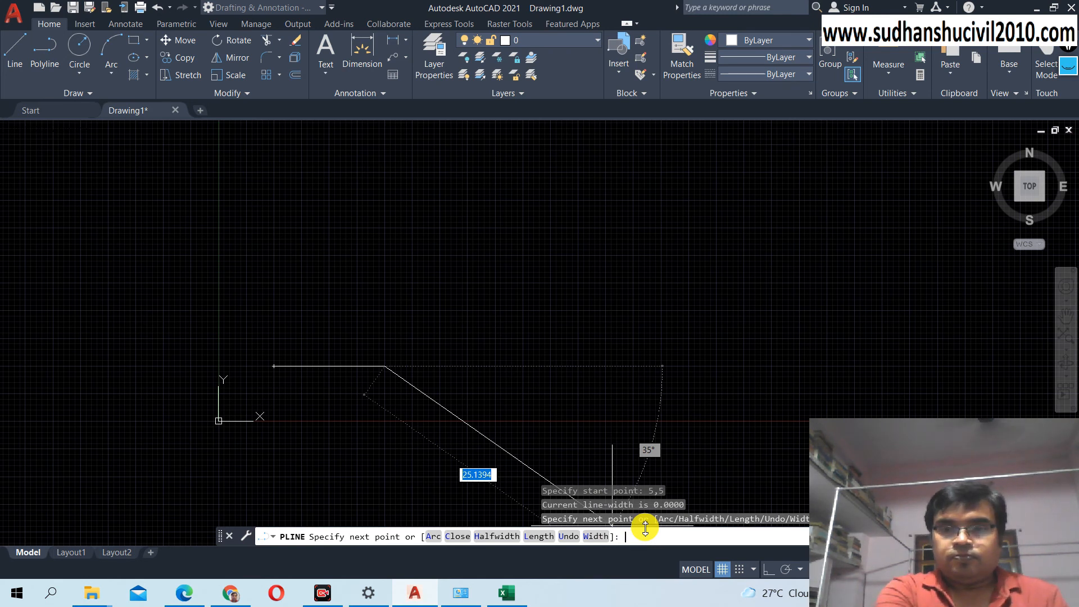
{"action": "type", "text": "@"}
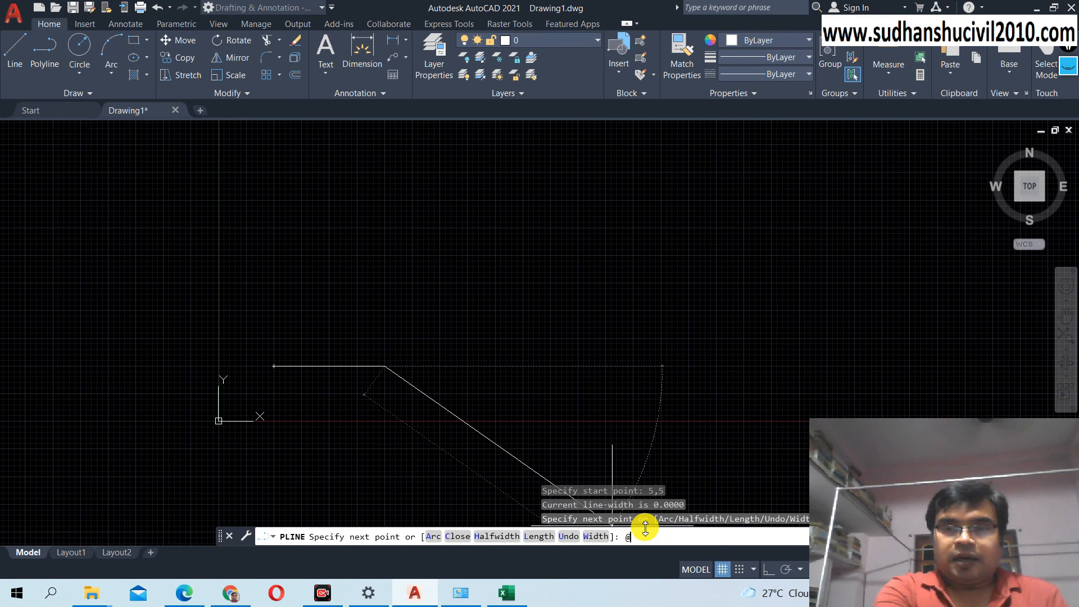
{"action": "type", "text": "10"}
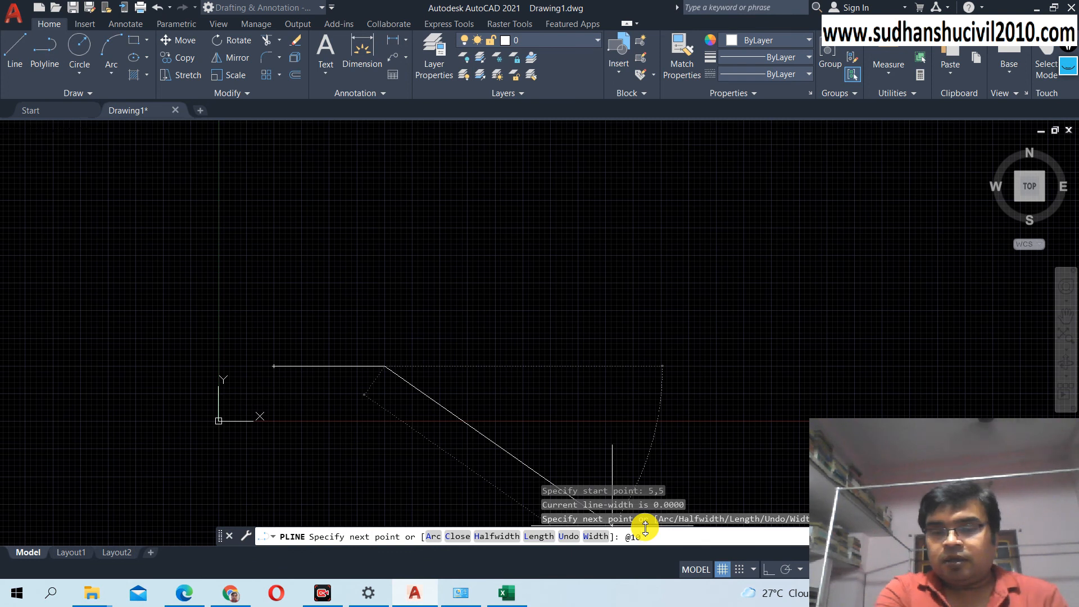
{"action": "type", "text": "<30"}
{"action": "key", "text": "Return"}
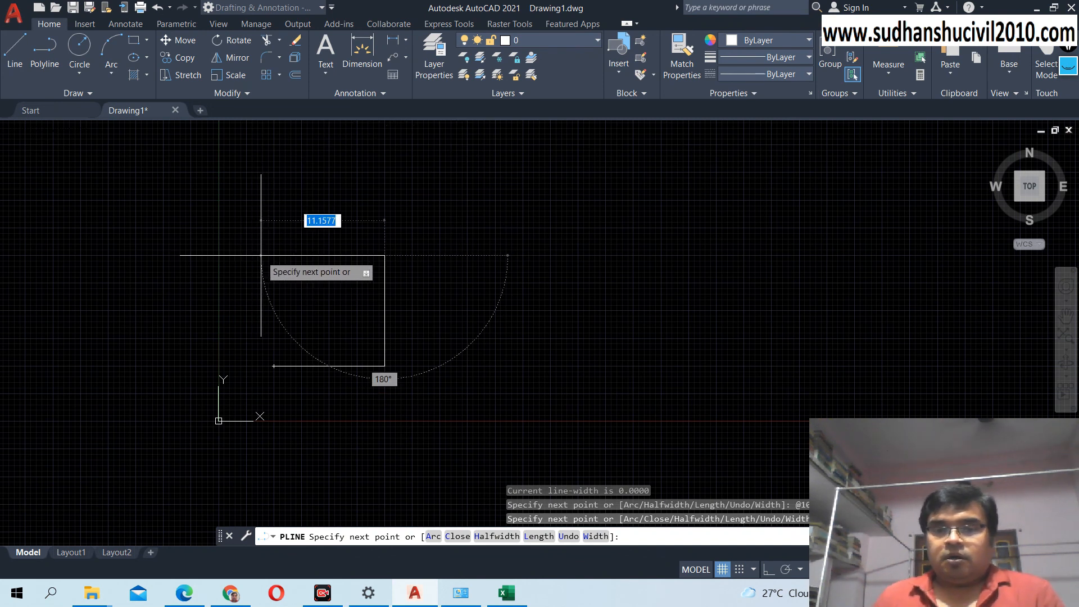
{"action": "left_click", "coordinate": [623, 539]}
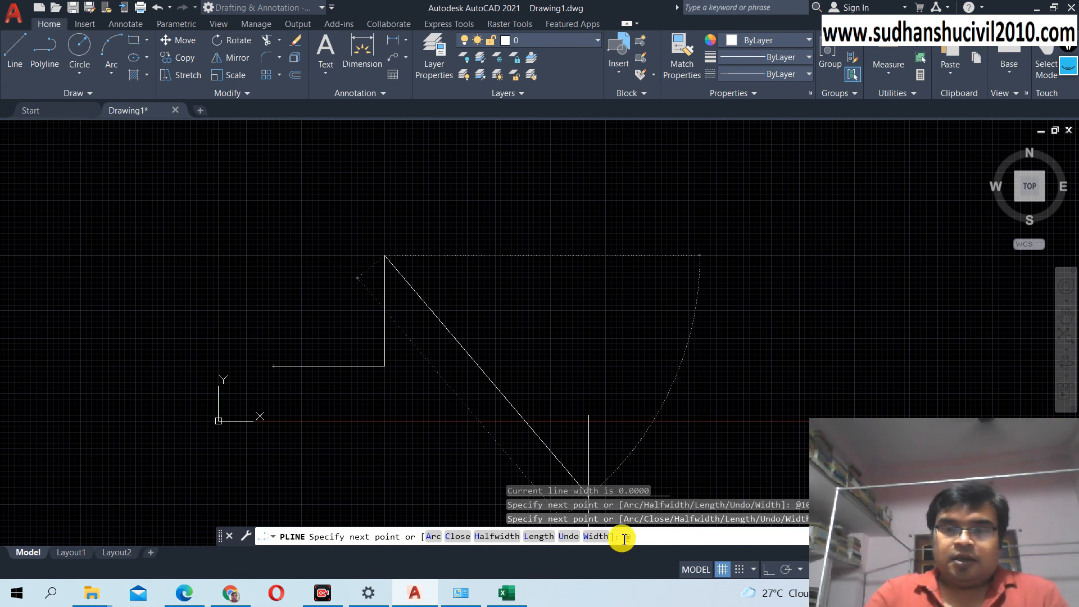
{"action": "type", "text": "@10"}
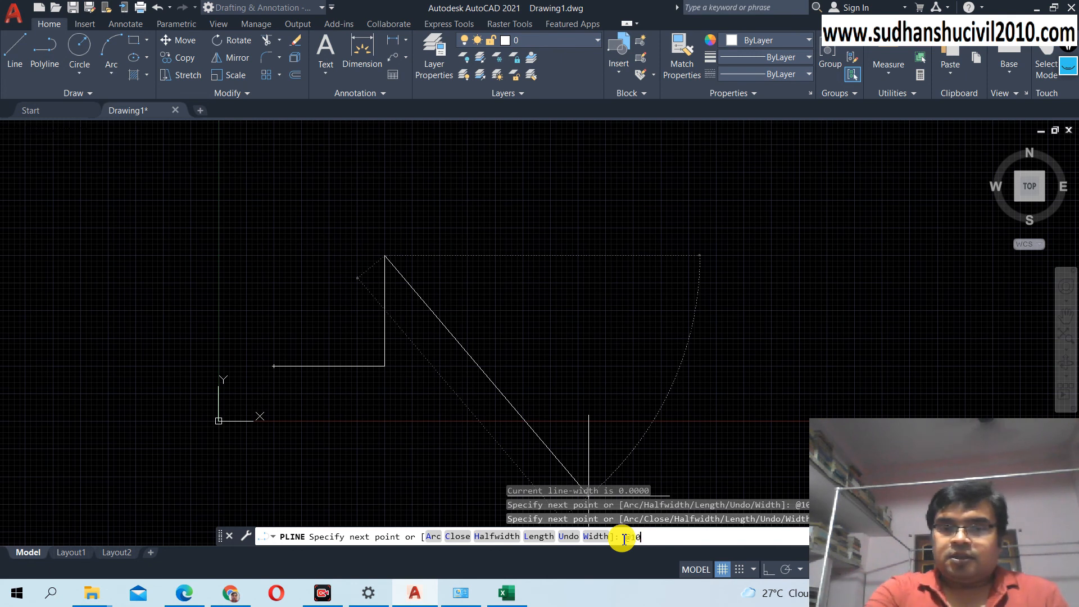
{"action": "type", "text": "<"}
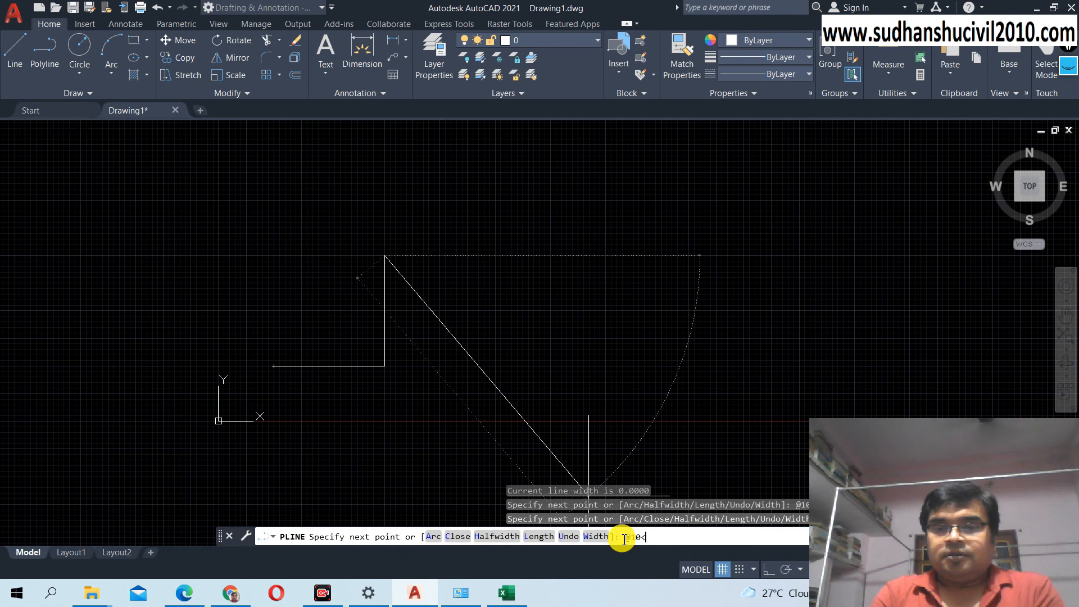
{"action": "type", "text": "90"}
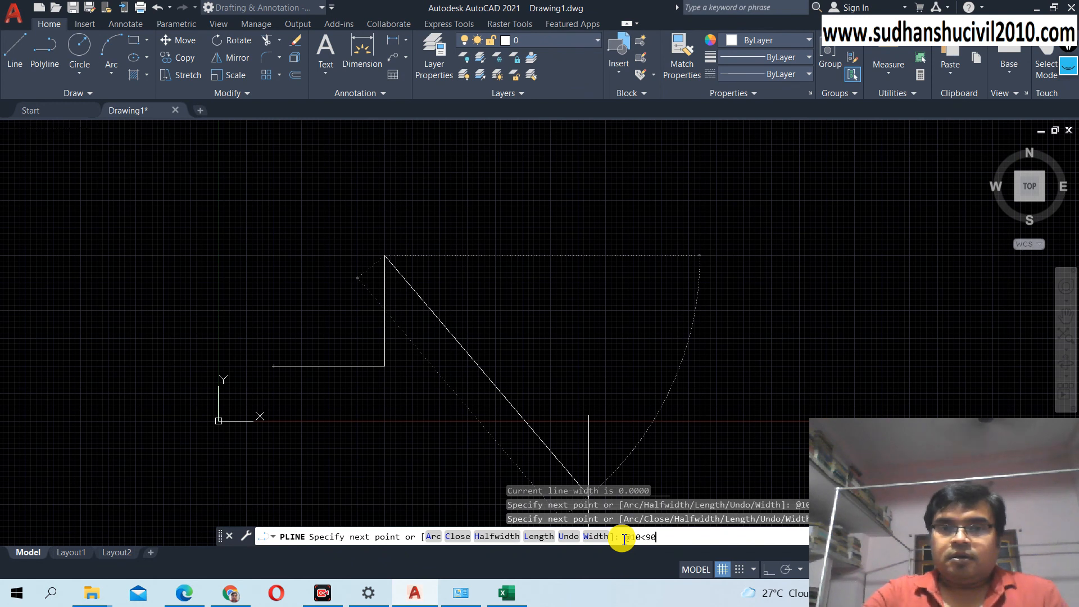
{"action": "key", "text": "Return"}
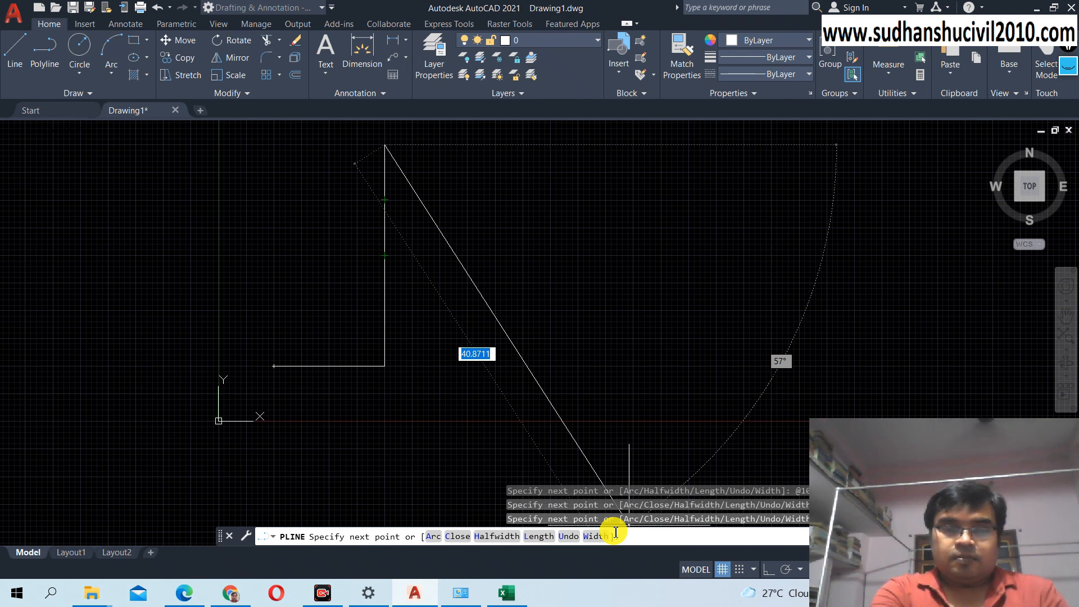
{"action": "type", "text": "@10"}
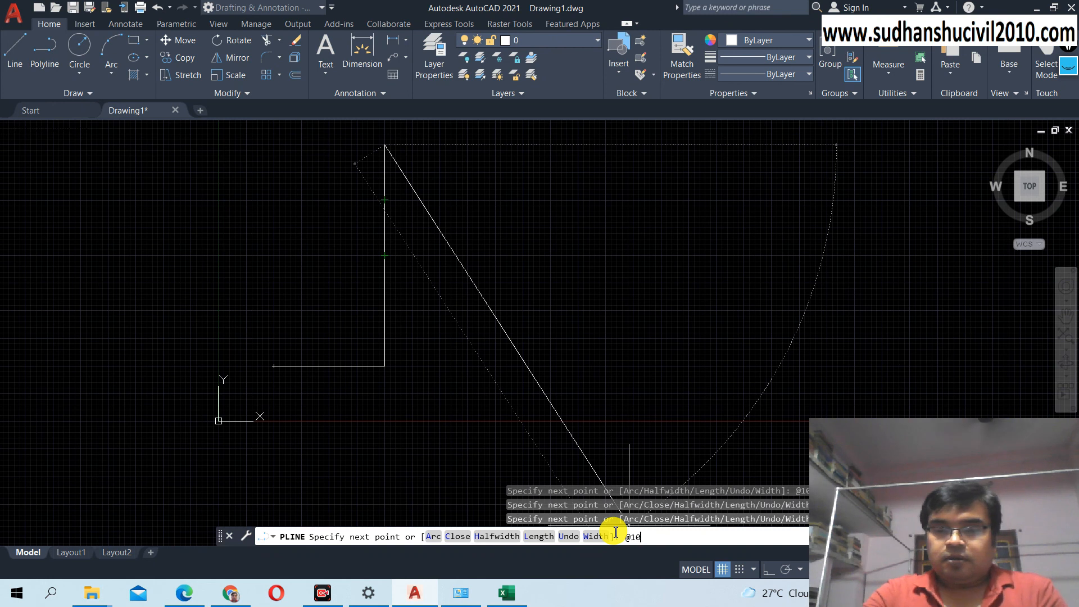
{"action": "type", "text": "<180"}
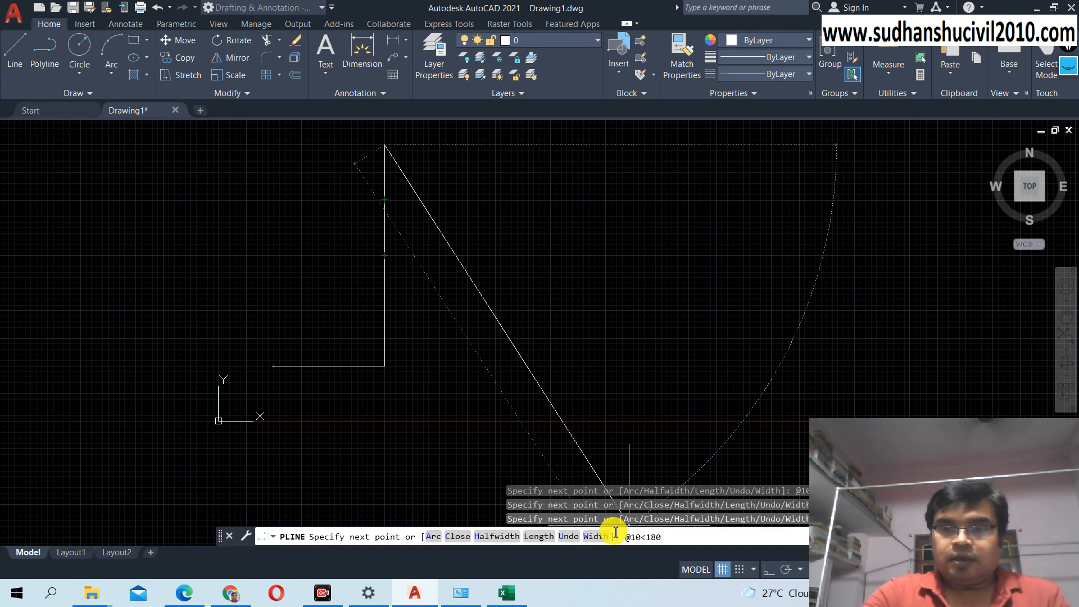
{"action": "key", "text": "Return"}
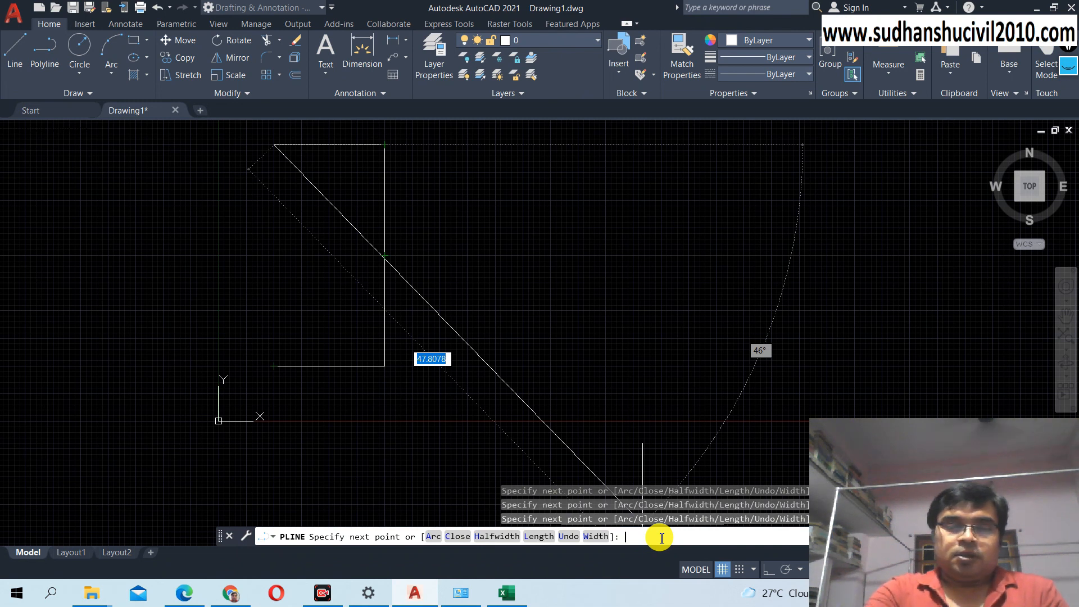
{"action": "type", "text": "@20<270"}
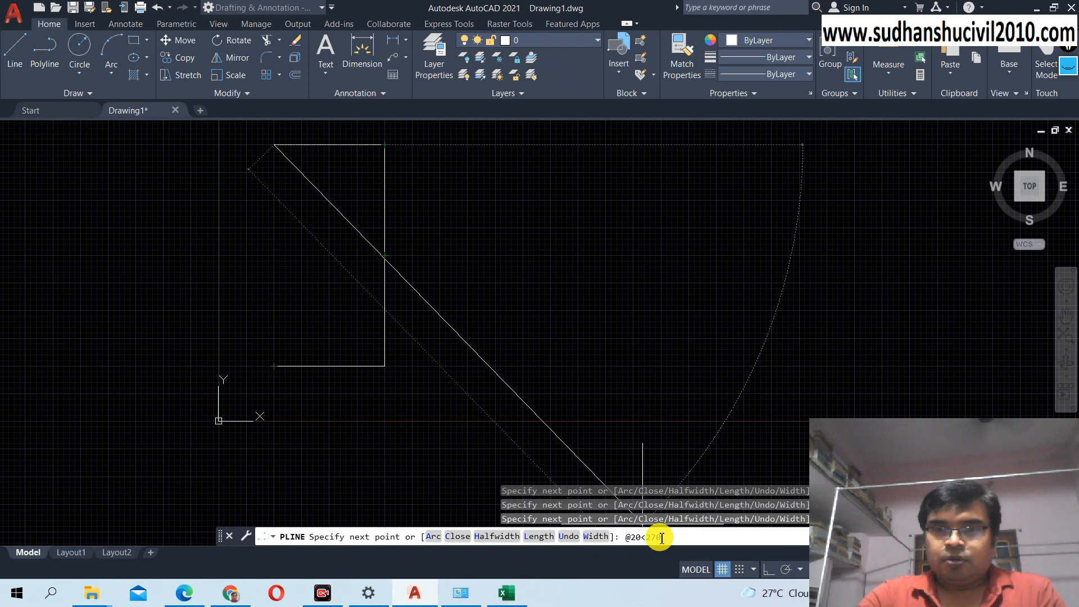
{"action": "key", "text": "Return"}
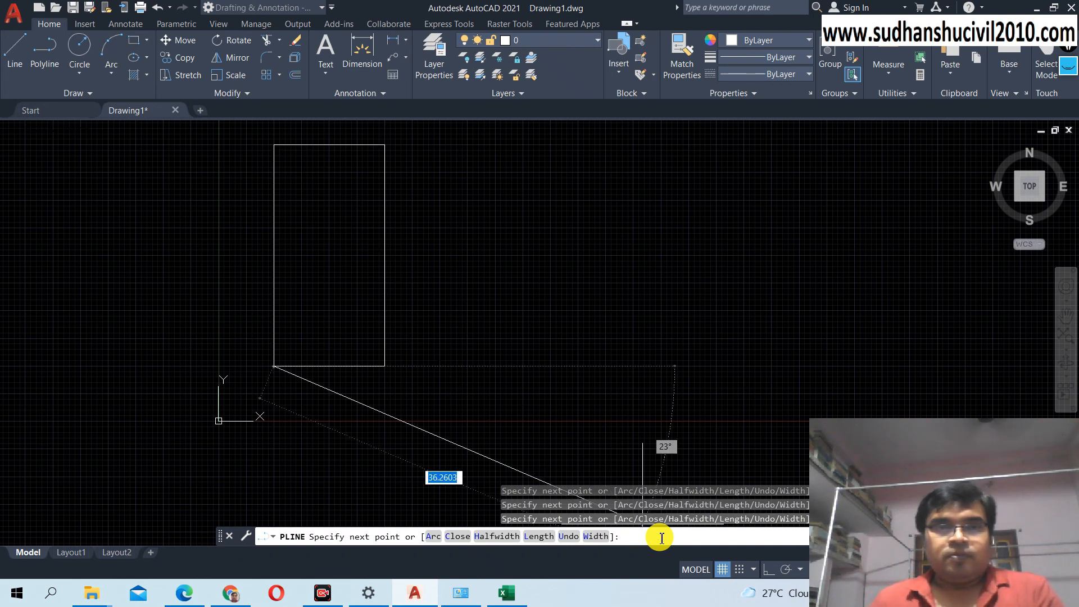
{"action": "key", "text": "Return"}
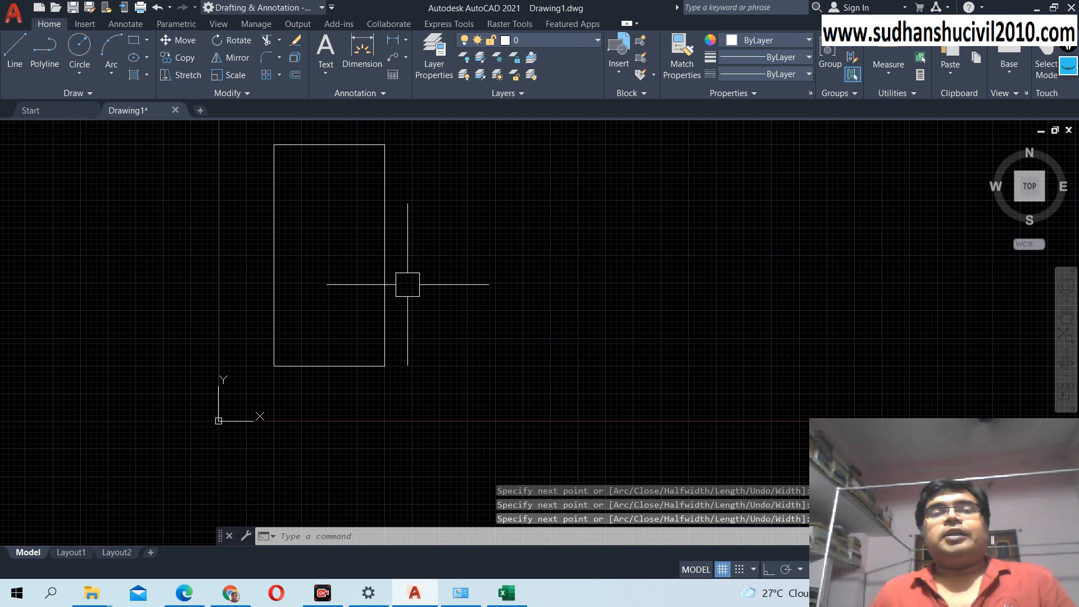
Select the polyline rectangle by its upper side and by its right side to inspect it as one object, then clear the selection.
{"action": "middle_click_drag", "start_coordinate": [409, 281], "coordinate": [391, 373]}
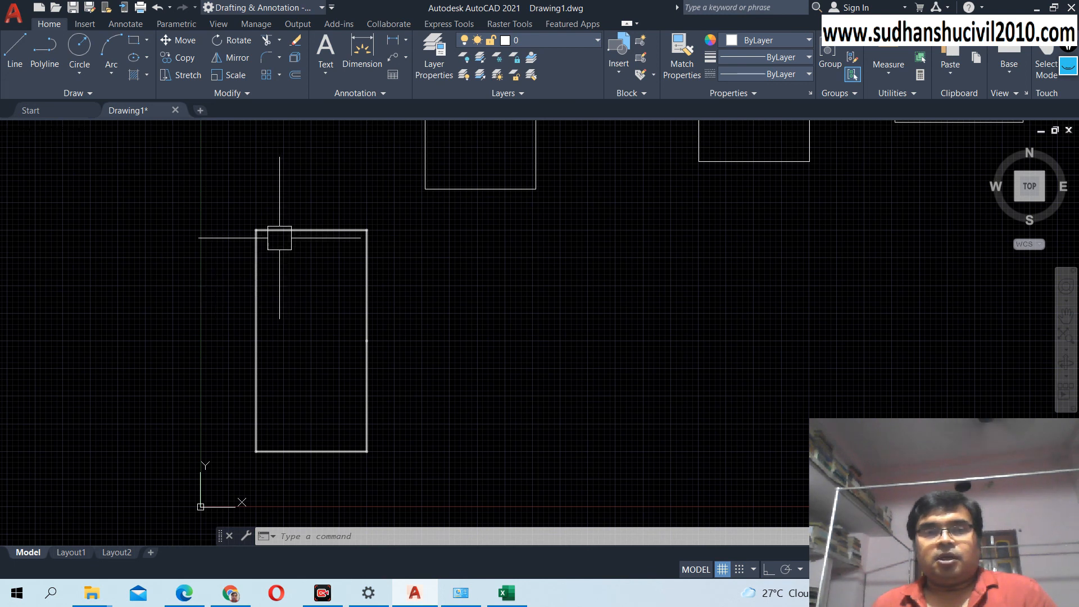
{"action": "left_click", "coordinate": [311, 231]}
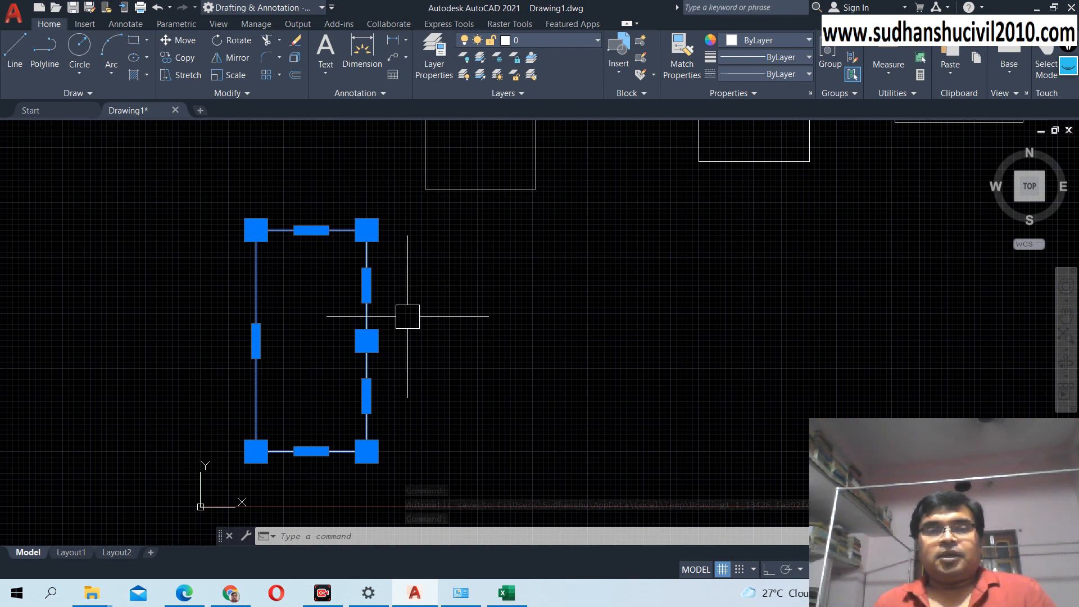
{"action": "key", "text": "Escape"}
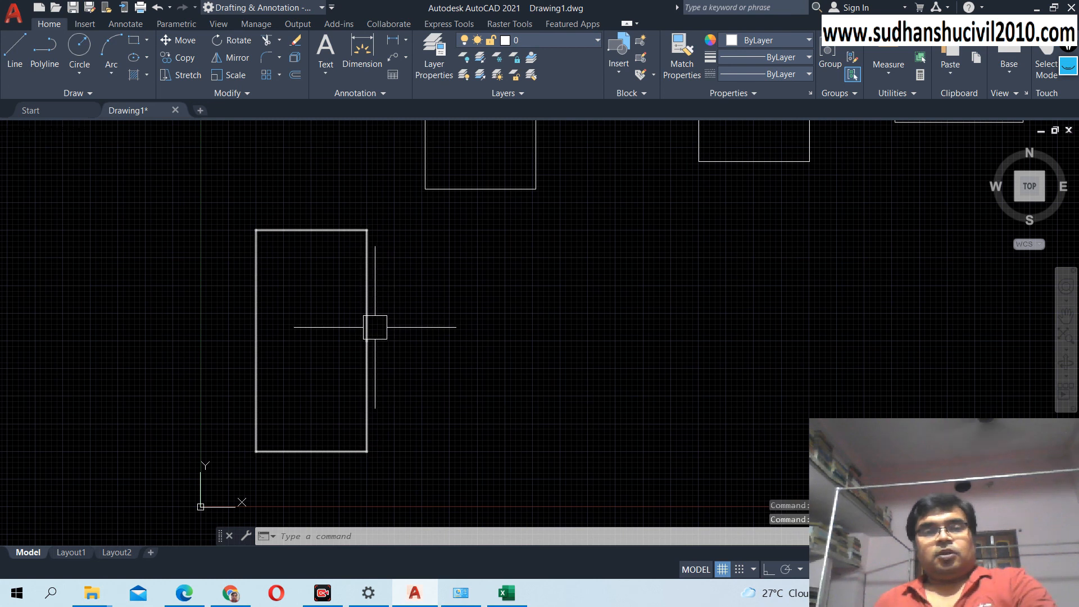
{"action": "left_click", "coordinate": [367, 341]}
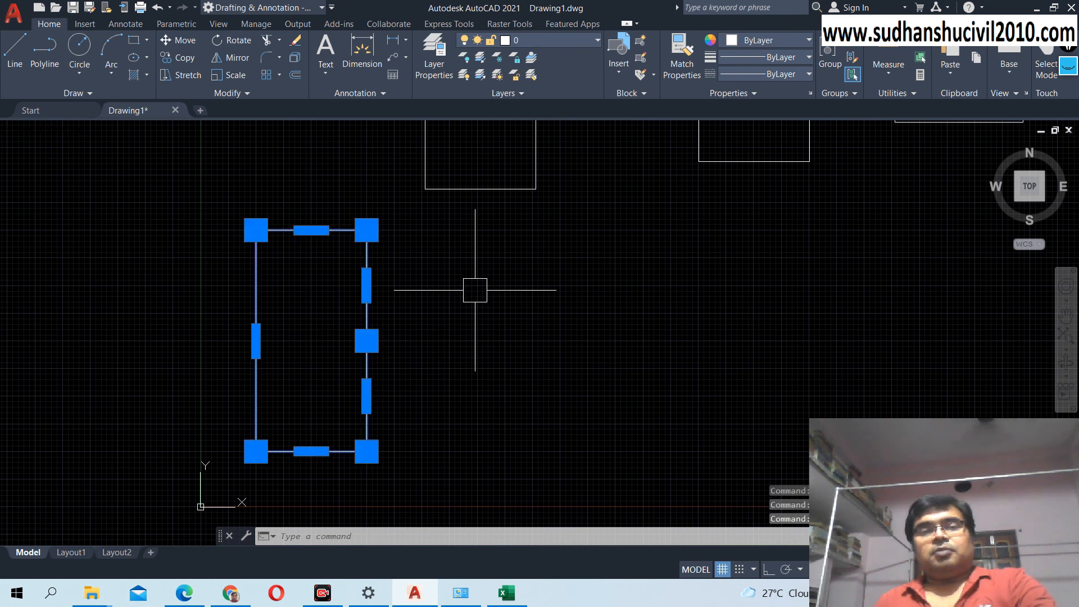
{"action": "key", "text": "Escape"}
Switch to Excel to review the LINE and POLYLINE notes and angle sketch, then return to the AutoCAD drawing.
{"action": "scroll", "coordinate": [473, 290], "scroll_direction": "down", "scroll_amount": 2}
{"action": "middle_click_drag", "start_coordinate": [473, 290], "coordinate": [361, 350]}
{"action": "mouse_move", "coordinate": [442, 305]}
{"action": "middle_mouse_down"}
{"action": "mouse_move", "coordinate": [373, 309]}
{"action": "mouse_move", "coordinate": [372, 286]}
{"action": "middle_mouse_up"}
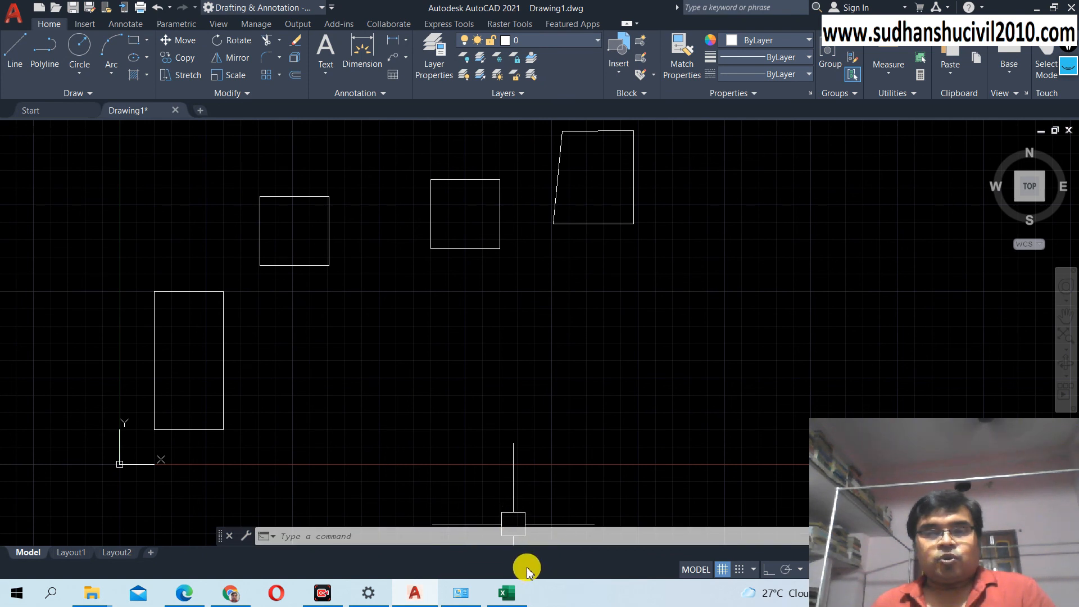
{"action": "mouse_move", "coordinate": [513, 600]}
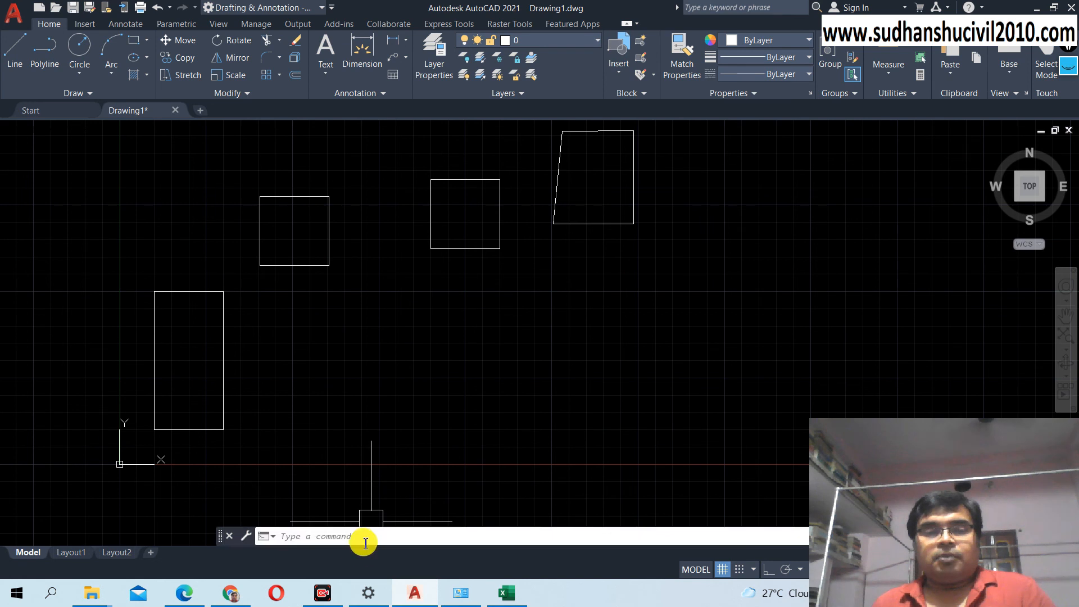
{"action": "left_click", "coordinate": [506, 592]}
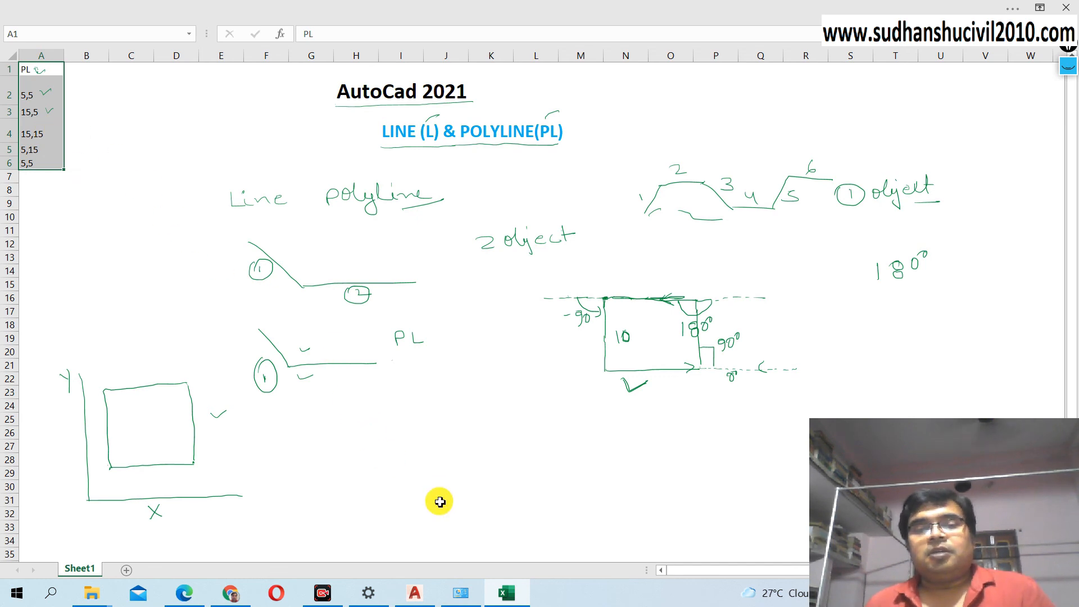
{"action": "left_click", "coordinate": [425, 594]}
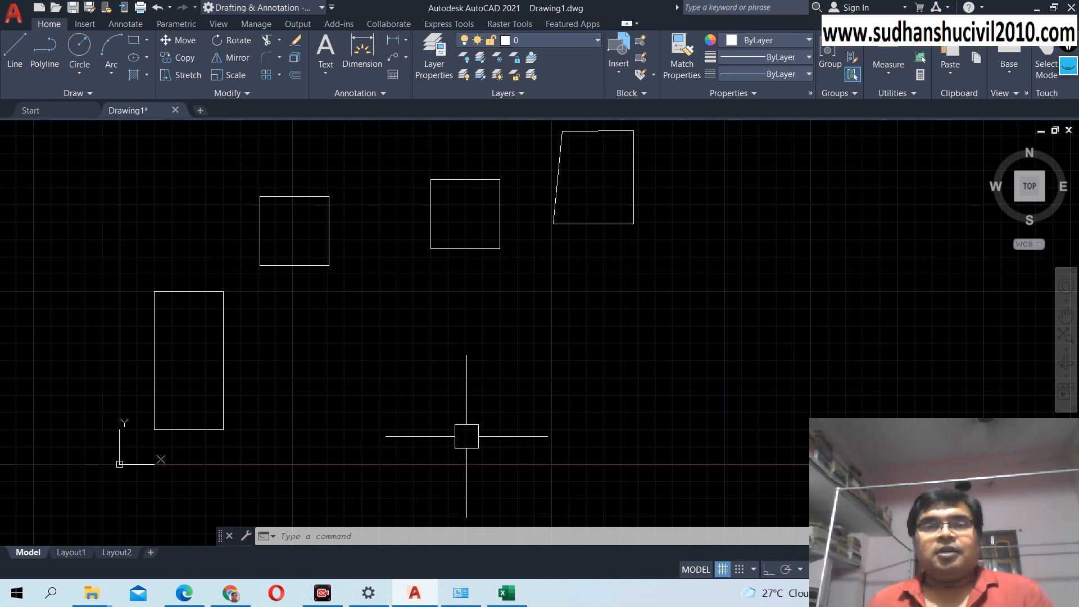
{"action": "middle_click_drag", "start_coordinate": [438, 416], "coordinate": [424, 472]}
{"action": "scroll", "coordinate": [423, 459], "scroll_direction": "down", "scroll_amount": 2}
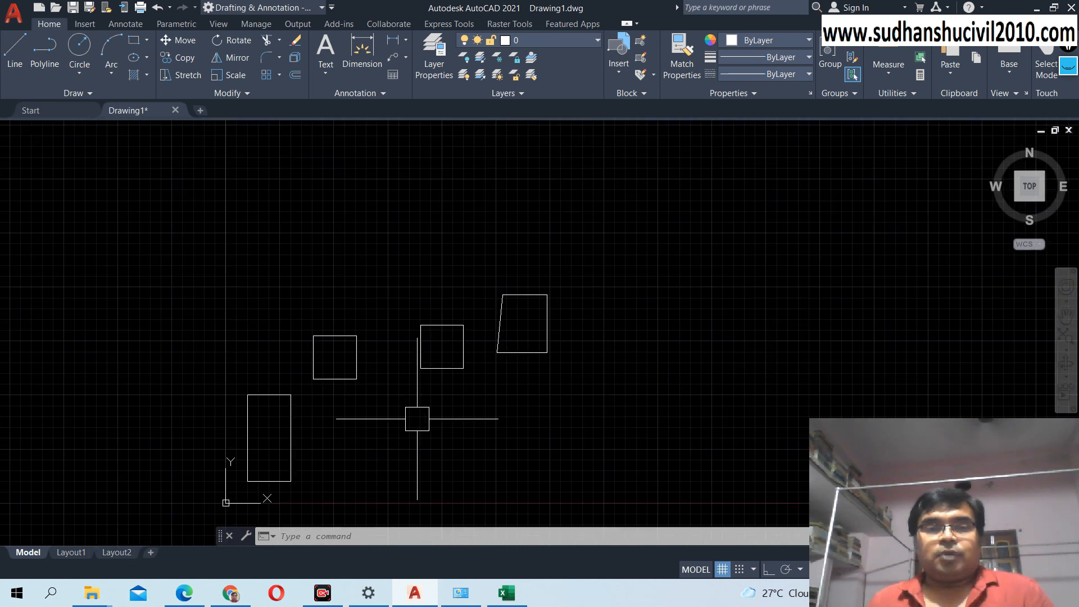
{"action": "middle_click_drag", "start_coordinate": [420, 419], "coordinate": [364, 358]}
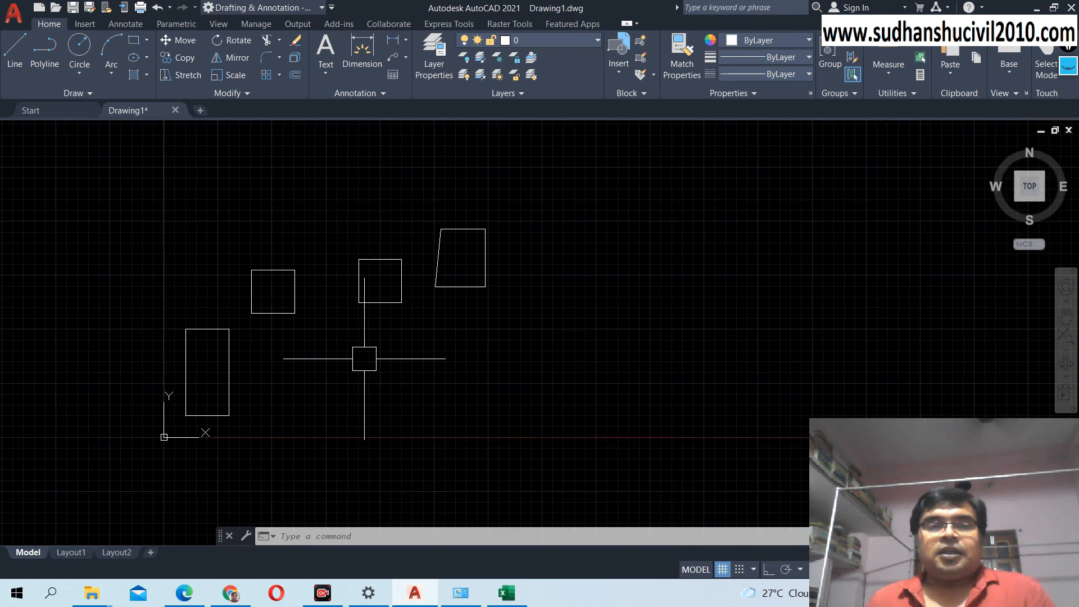